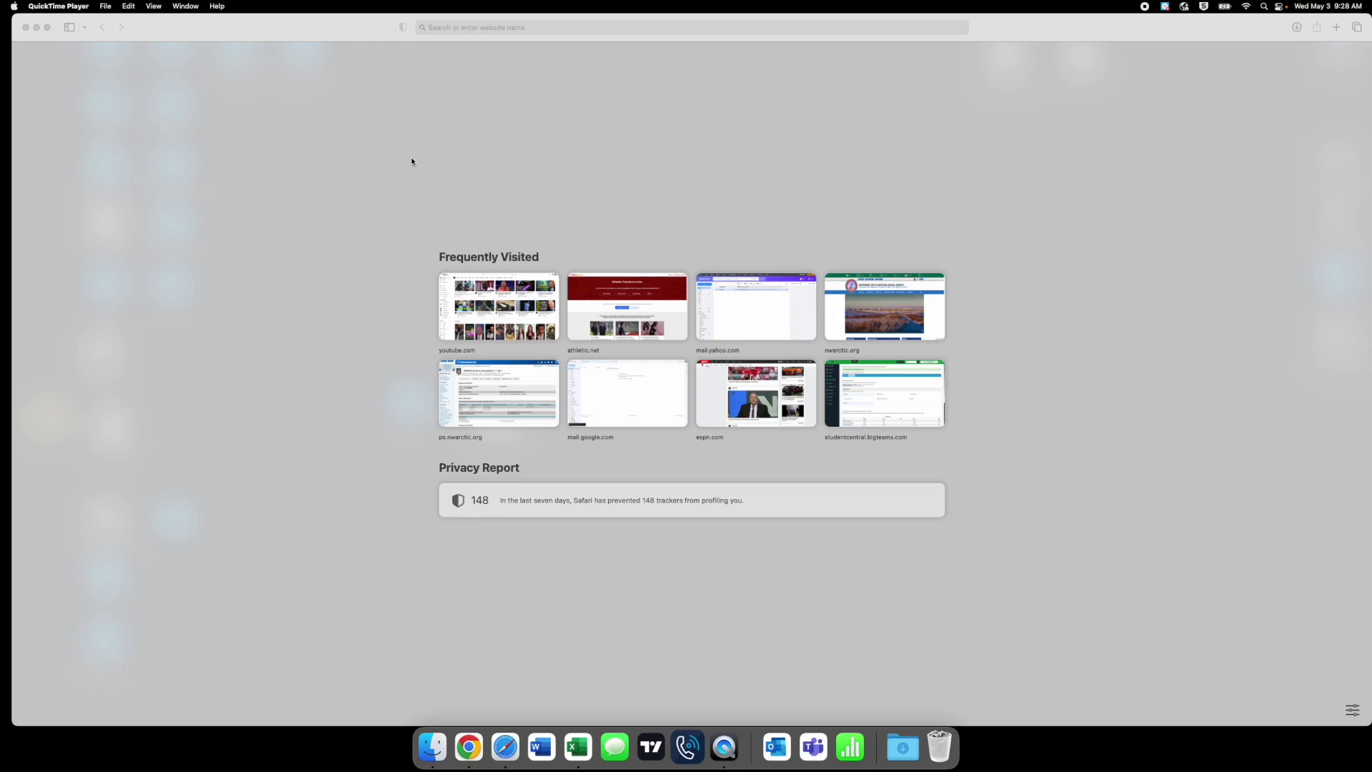
# - Bring the Safari window showing its start page to the front
pyautogui.click(411, 111)
# - Load studentcentral.bigteams.com in Safari and dismiss the saved-login suggestions on the log-in page
pyautogui.click(660, 34)
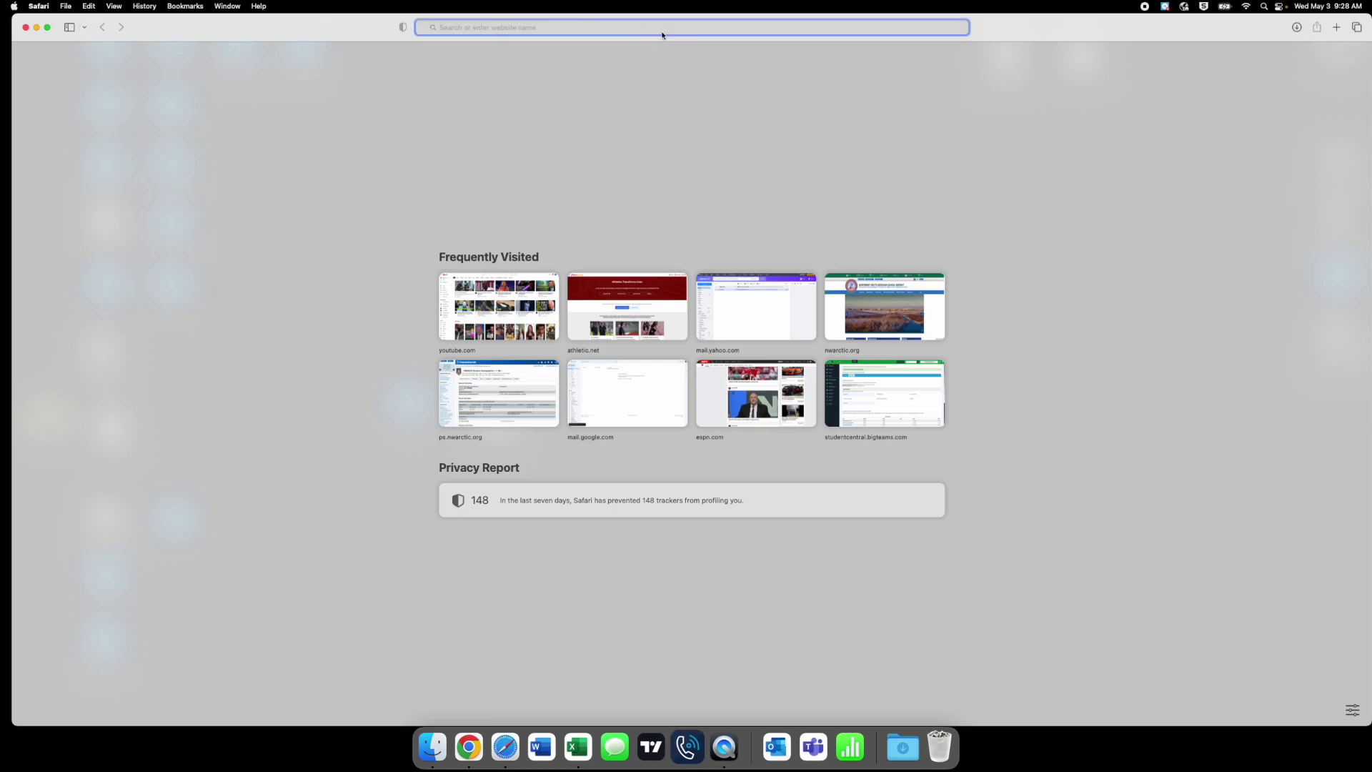
pyautogui.write('plna')
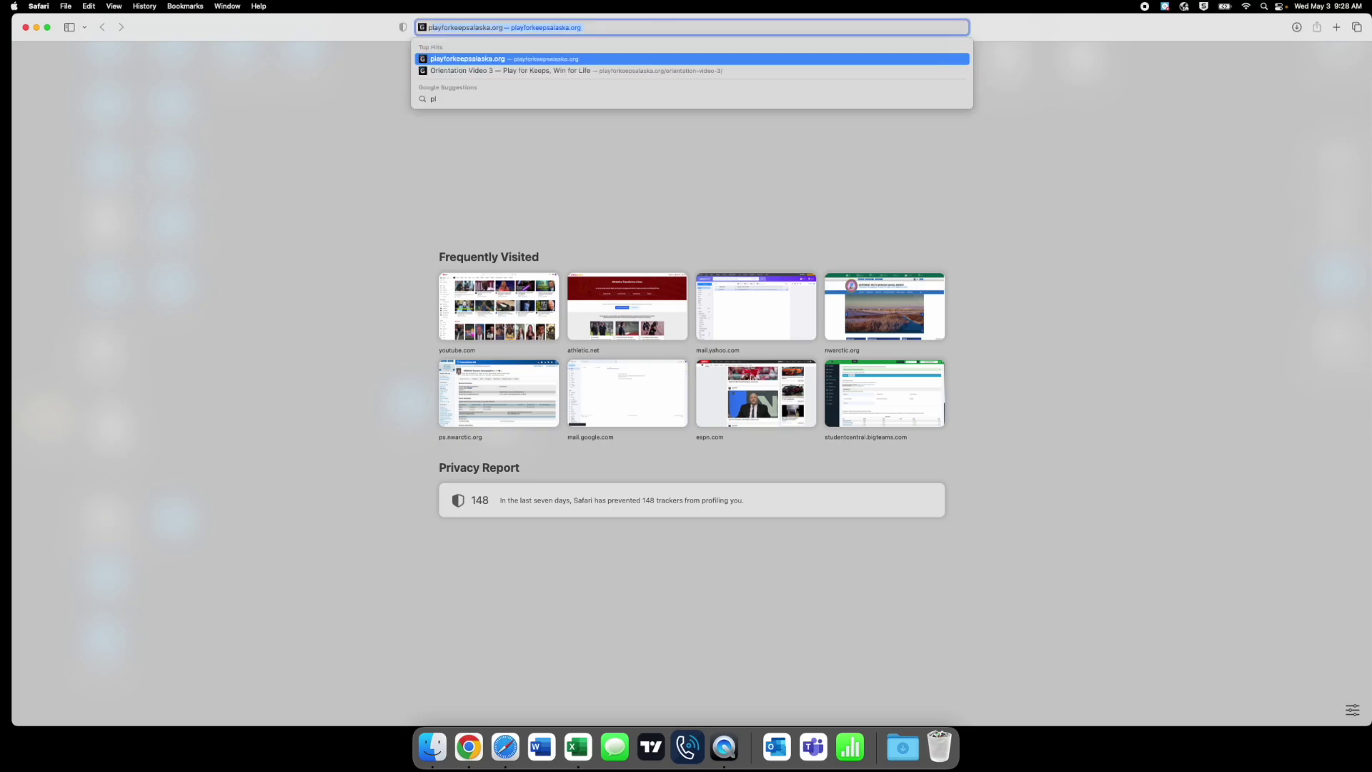
pyautogui.press('BackSpace')
pyautogui.press('BackSpace')
pyautogui.write('anet')
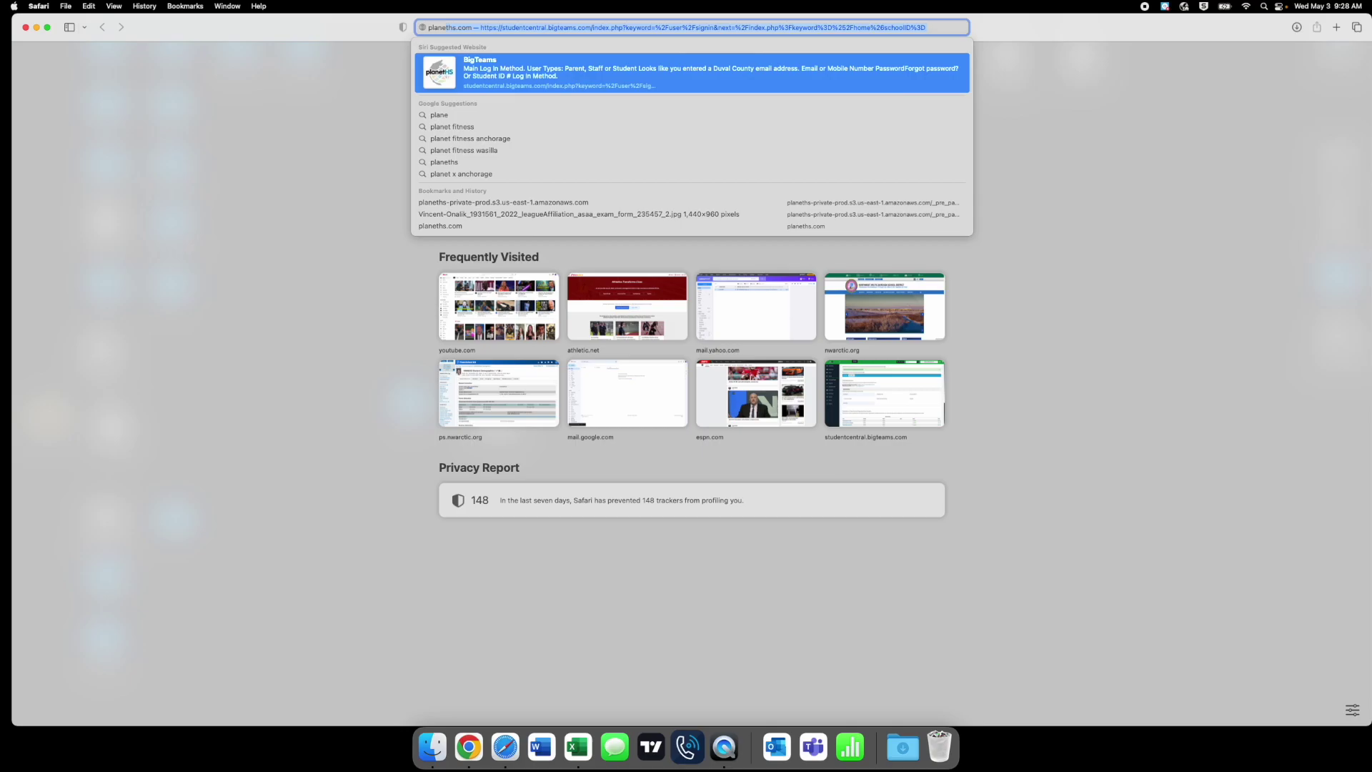
pyautogui.press('Return')
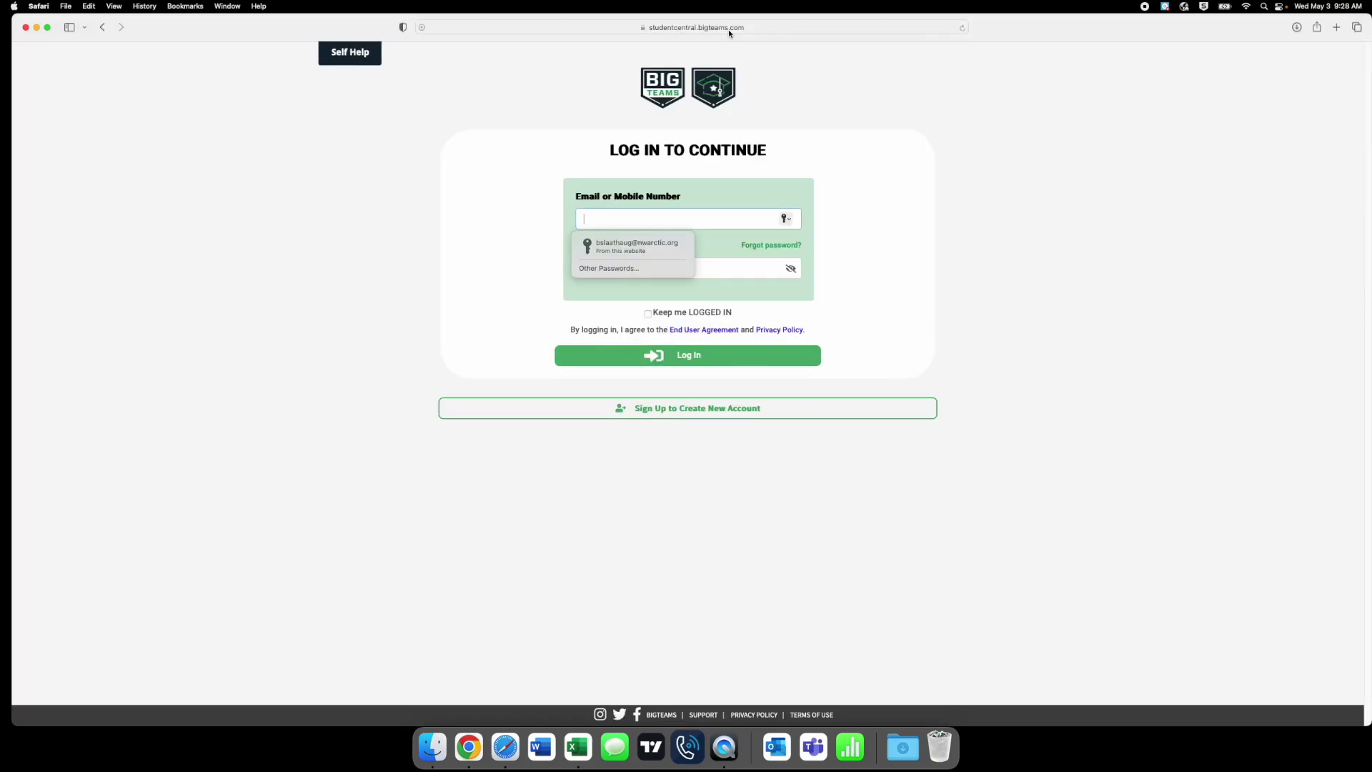
pyautogui.click(554, 171)
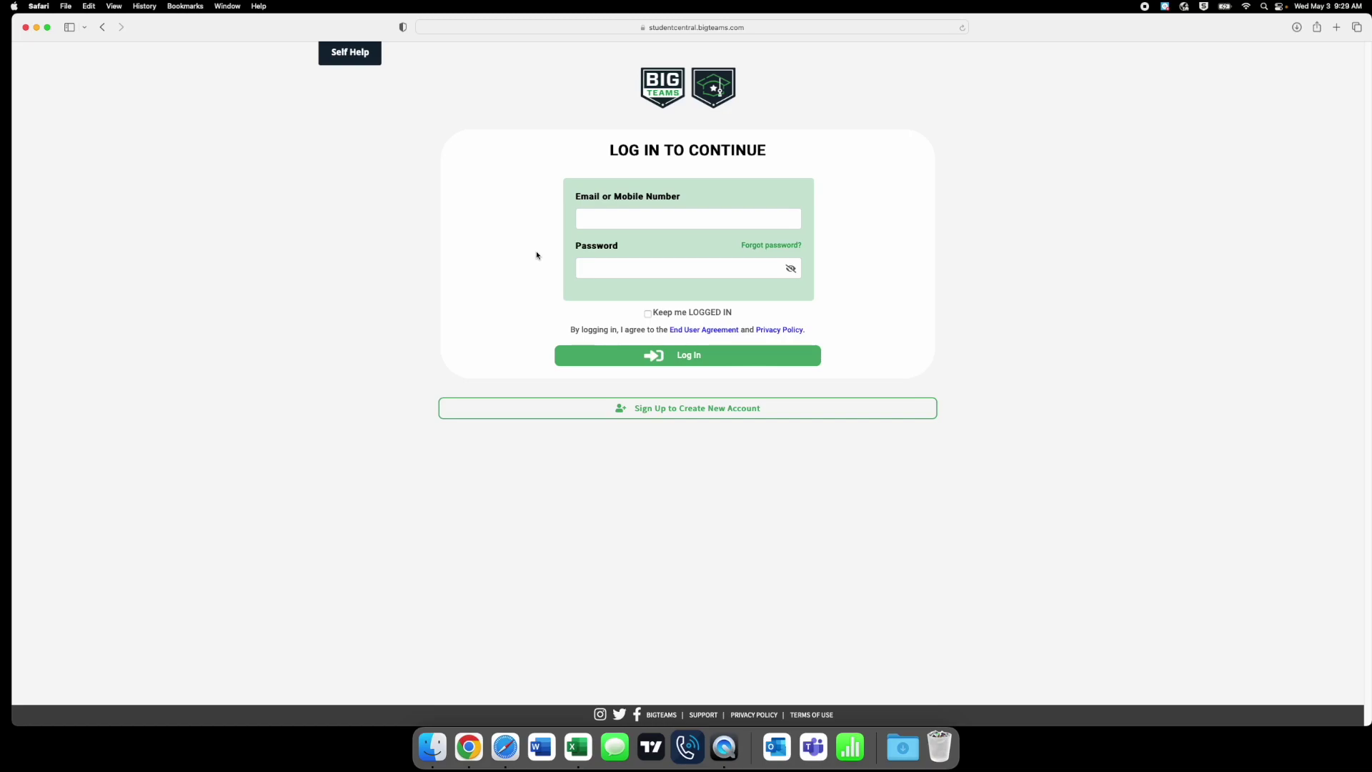
pyautogui.click(616, 224)
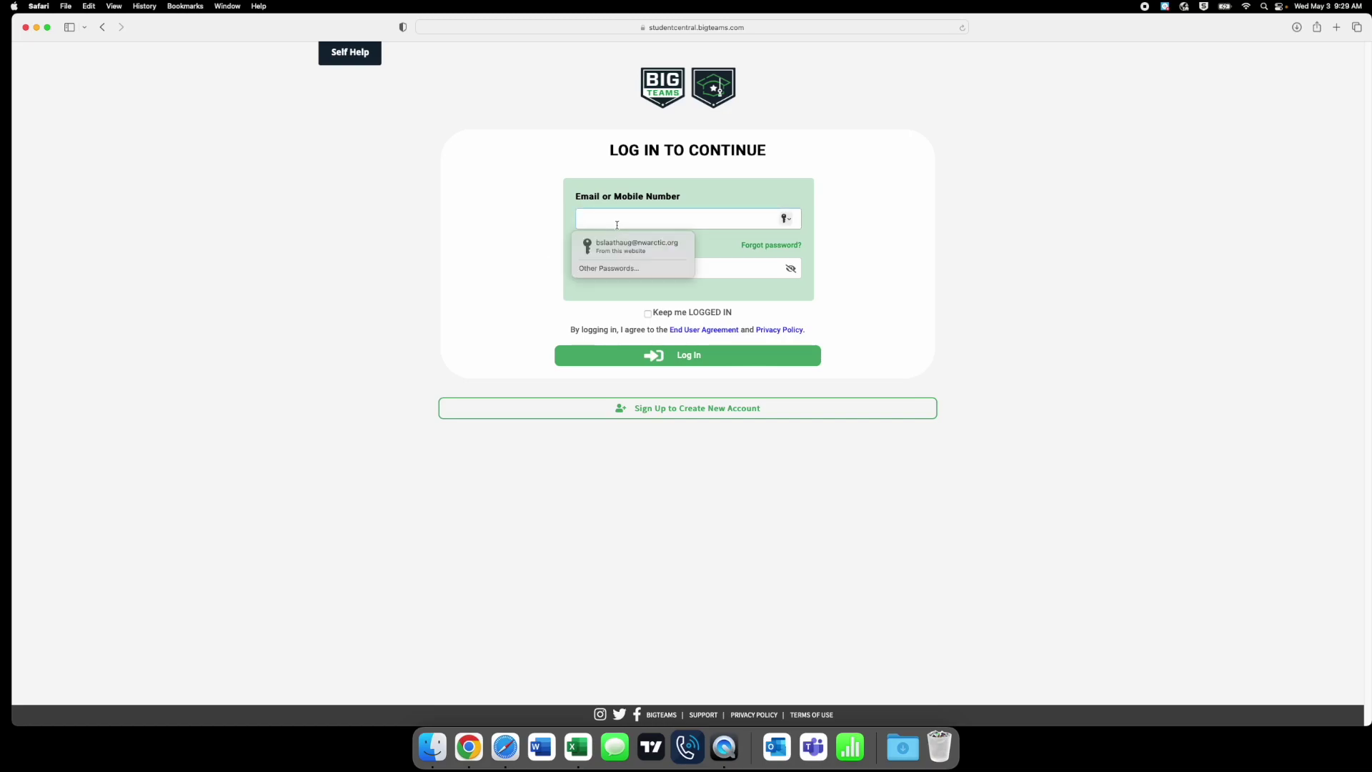
pyautogui.click(540, 240)
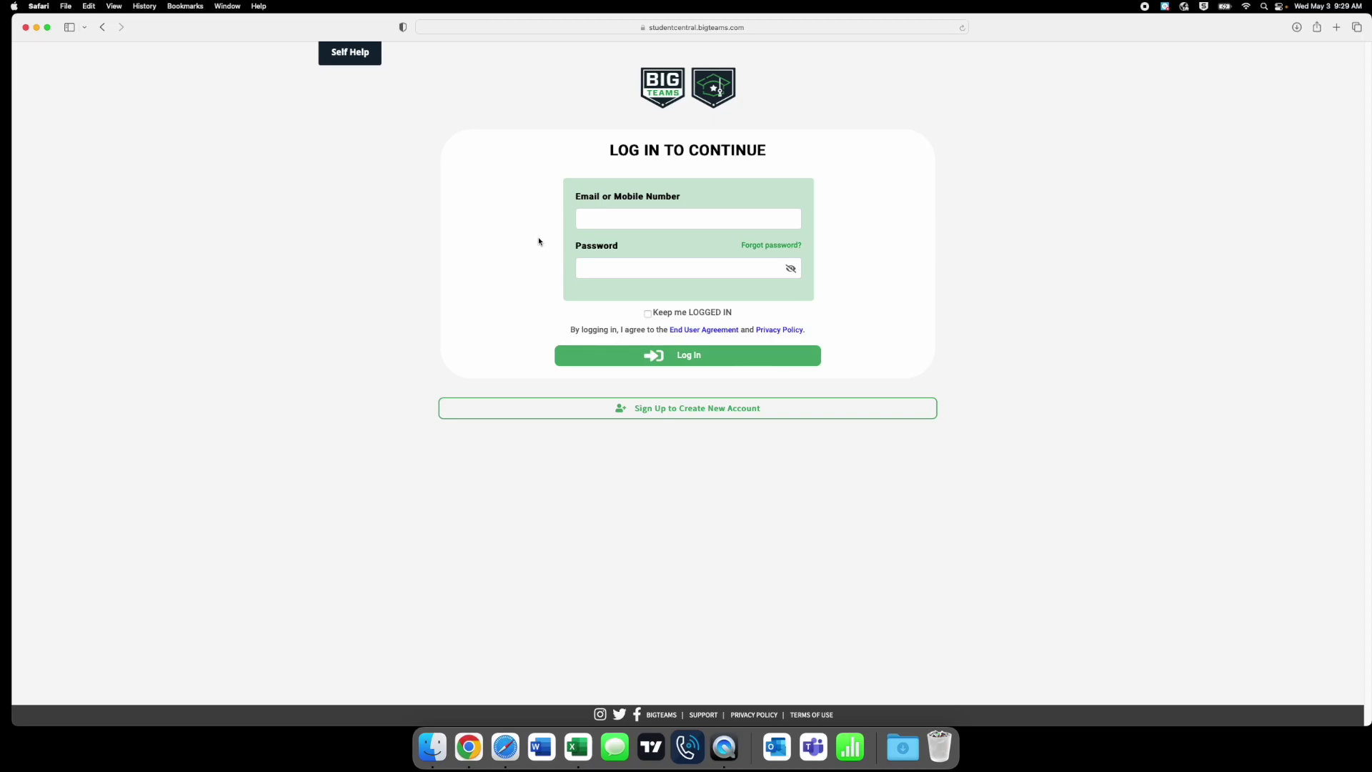
# - Use 'Forgot password?' to send a reset request for the student's school email address
pyautogui.click(750, 247)
pyautogui.click(684, 248)
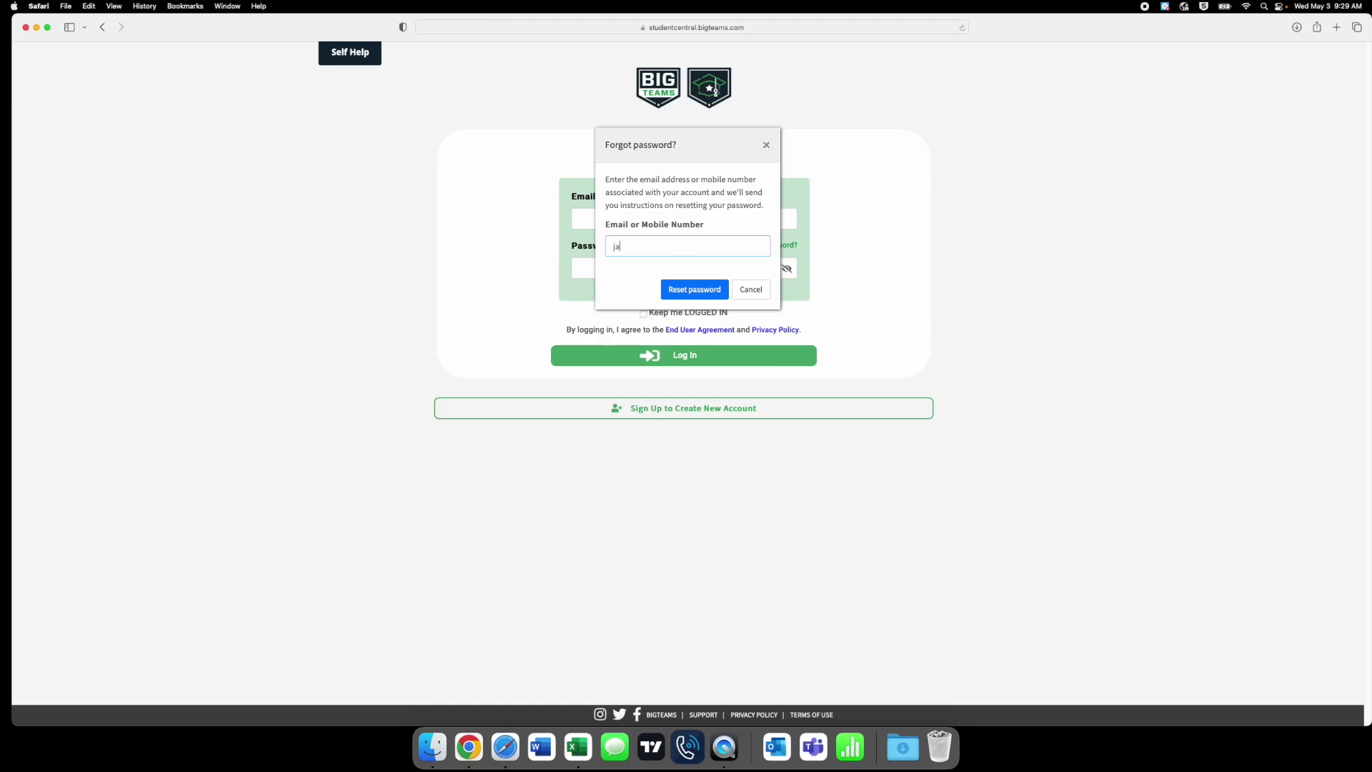
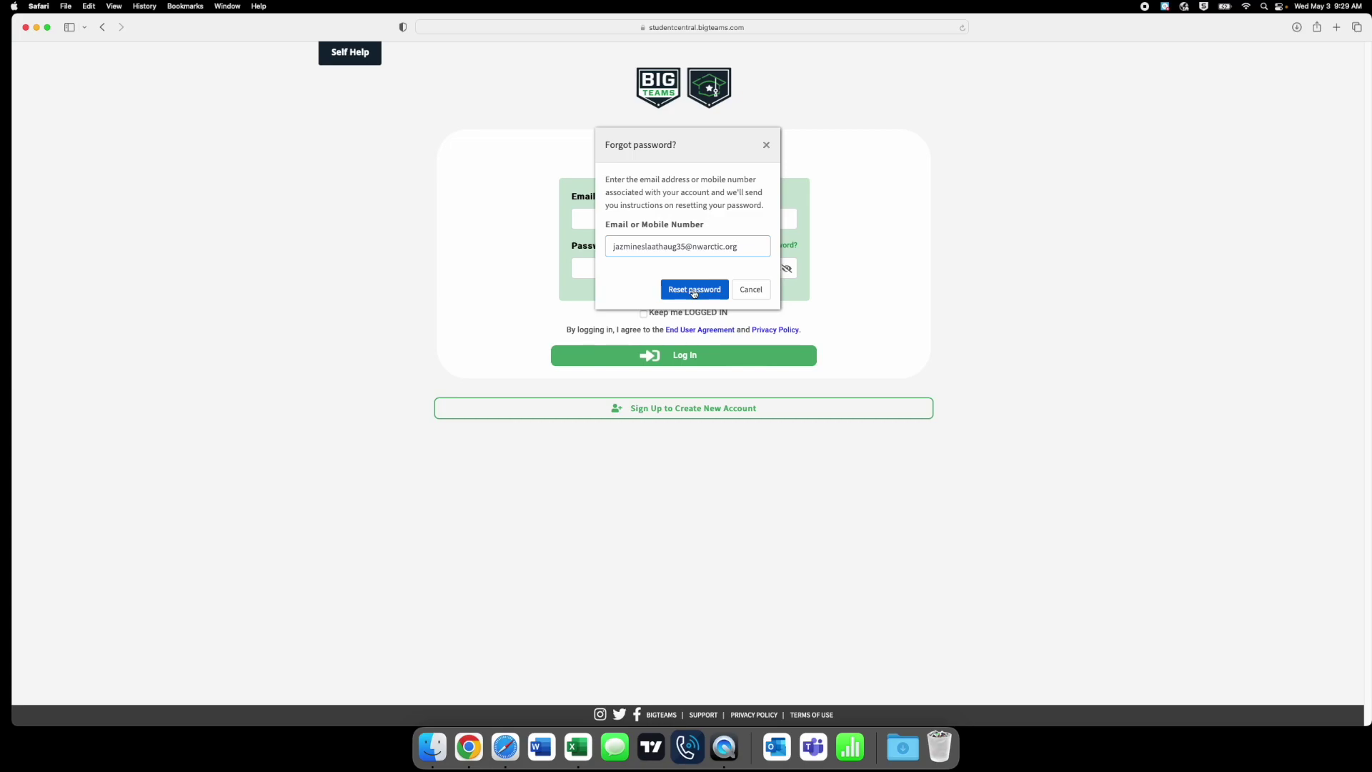
pyautogui.click(693, 290)
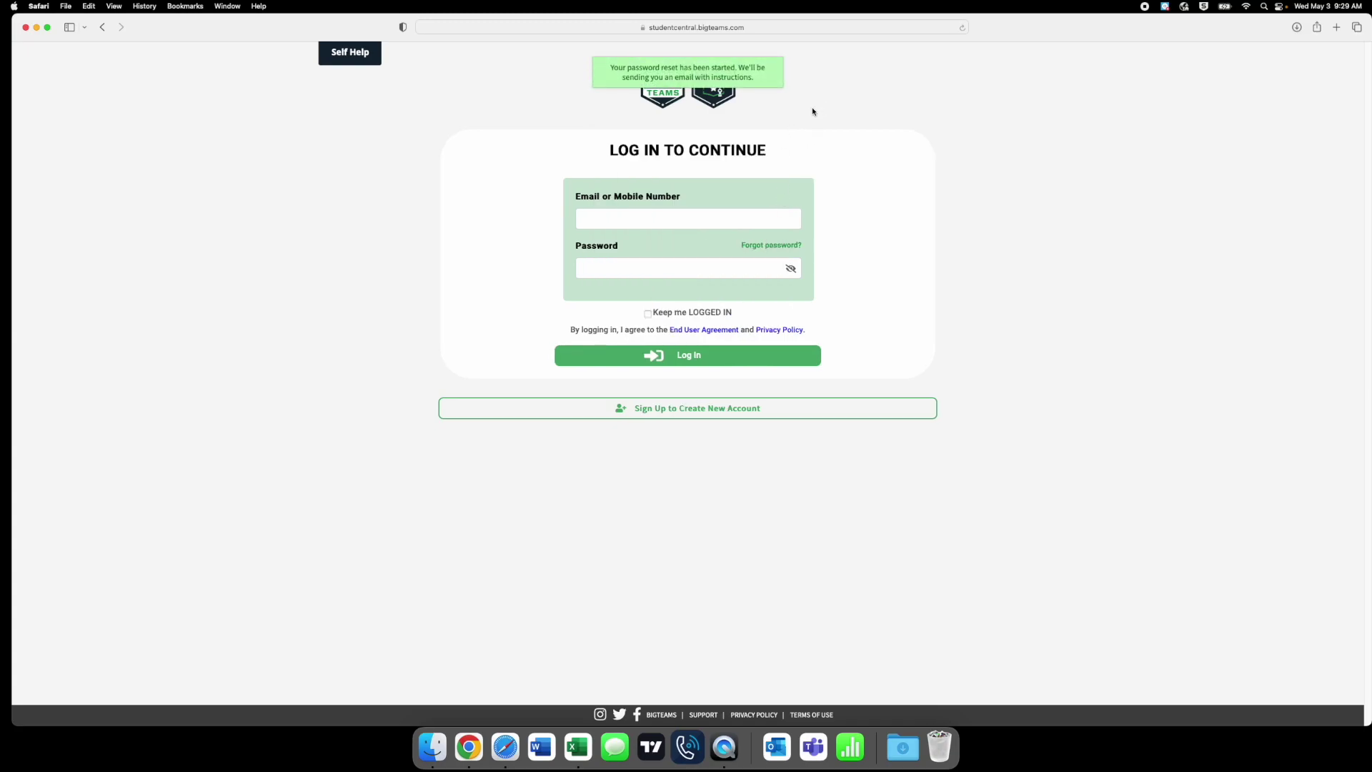
# - In a new tab, open nwarctic.org and follow Popular Links to the Microsoft Portal
pyautogui.press('super+t')
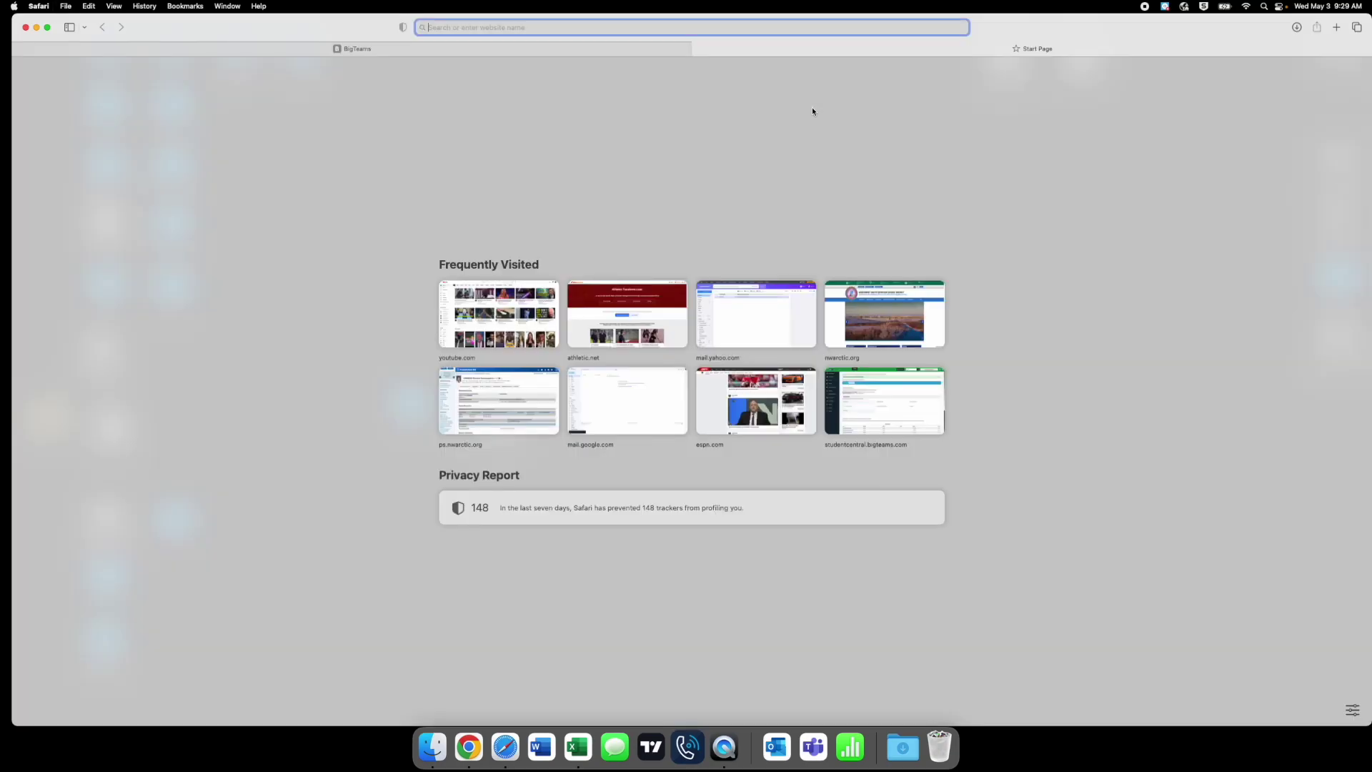
pyautogui.write('nwa')
pyautogui.press('Return')
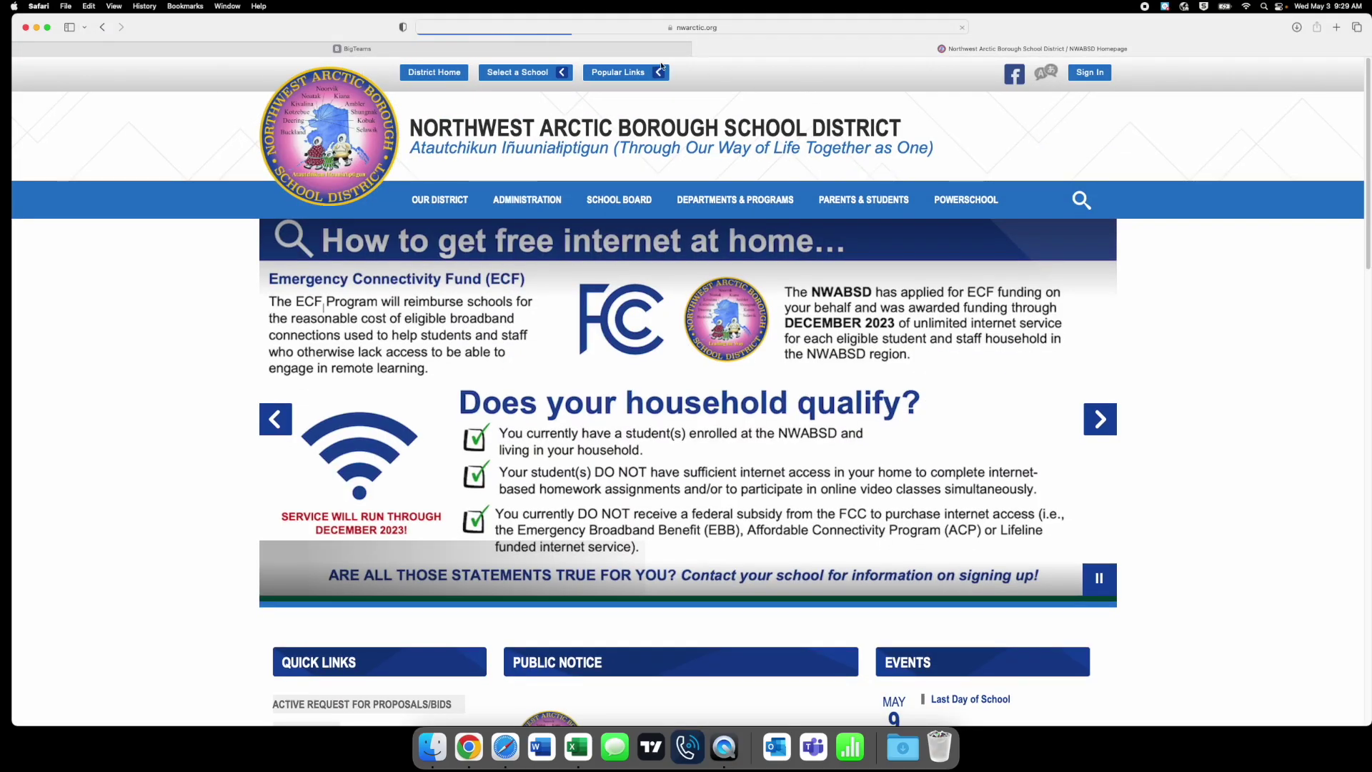
pyautogui.click(651, 73)
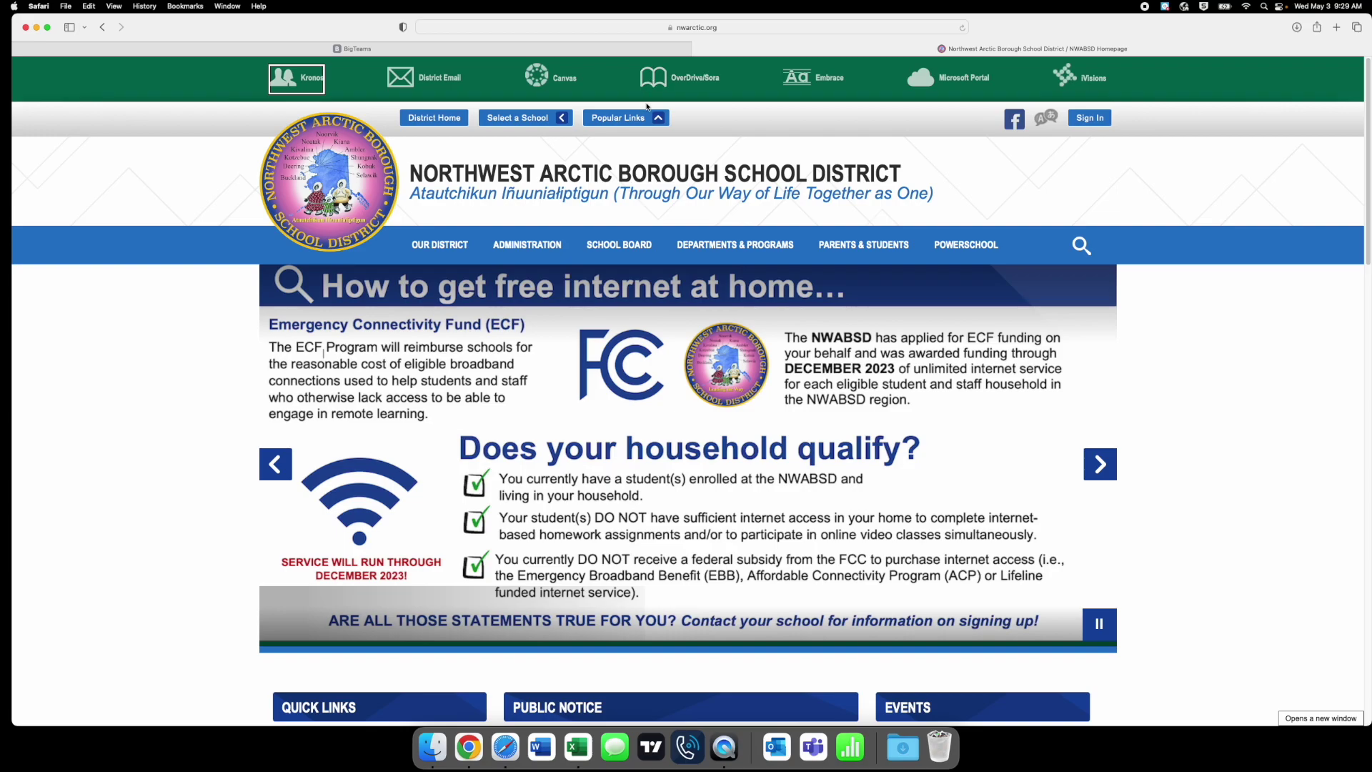
pyautogui.click(973, 83)
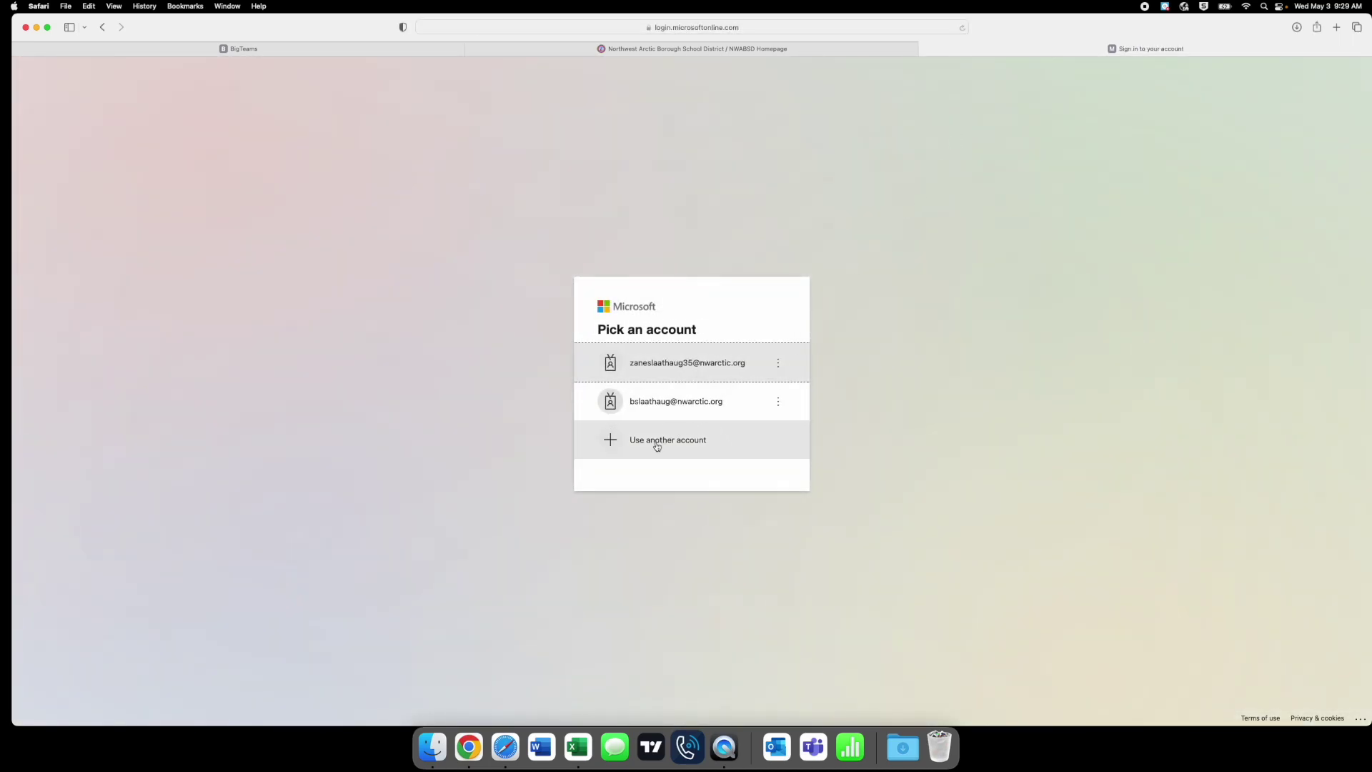
# - Sign in to Microsoft with another account, the student's school email and password, without saving the password
pyautogui.click(656, 447)
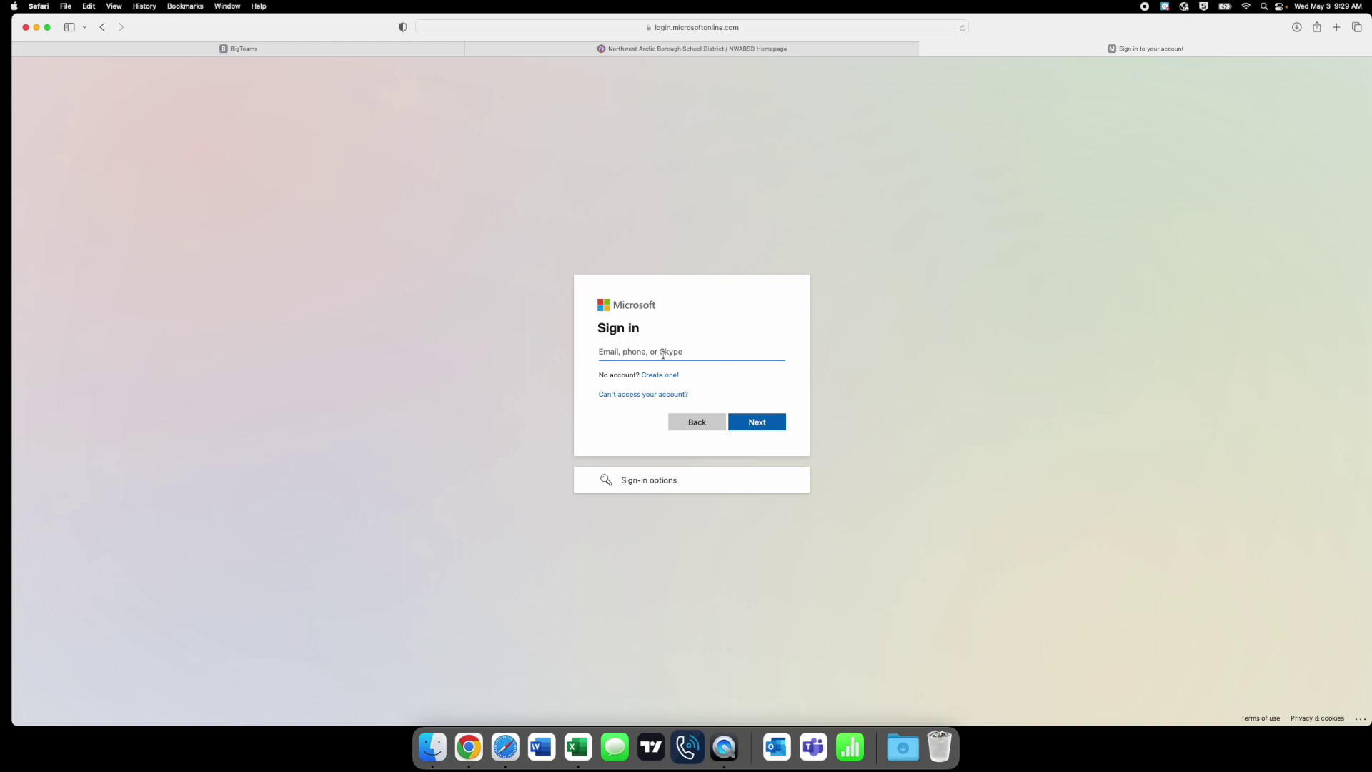
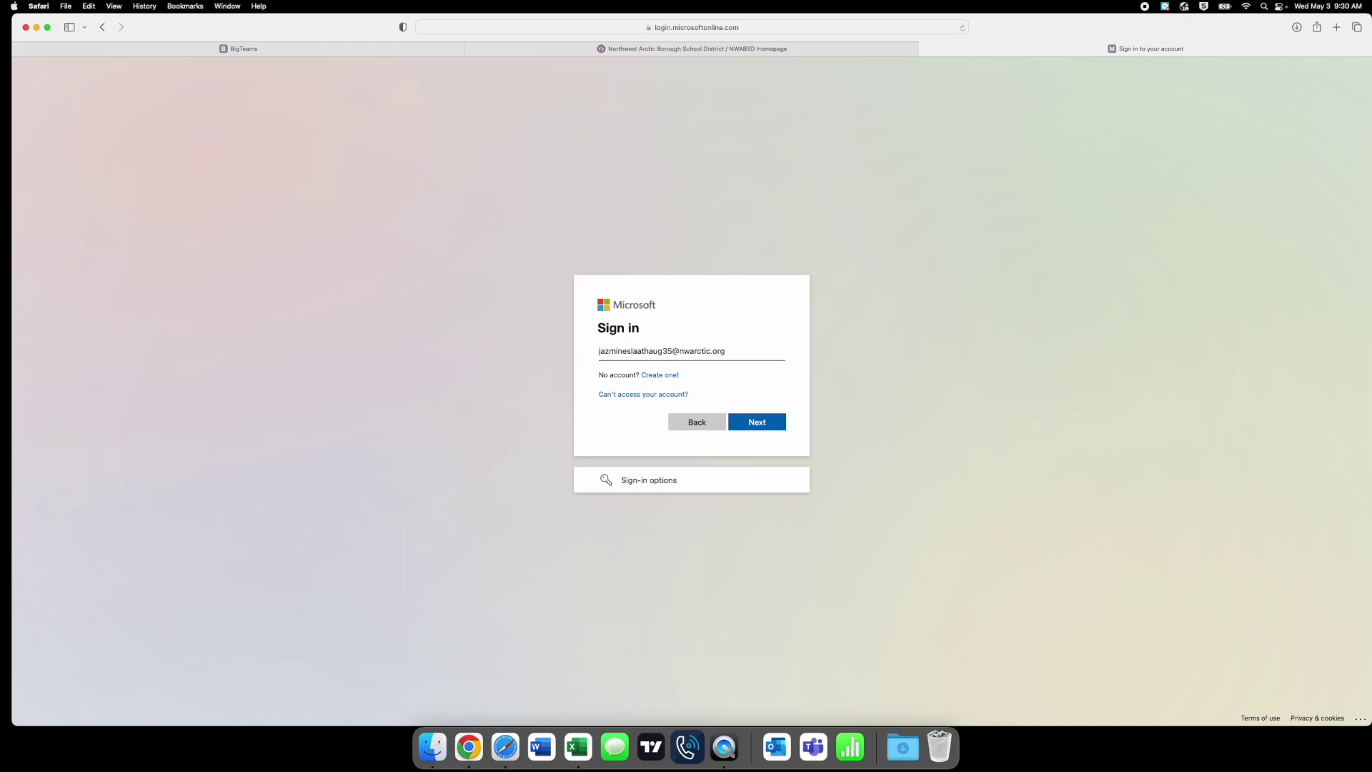
pyautogui.click(762, 429)
pyautogui.write('•••••••')
pyautogui.click(729, 444)
pyautogui.click(717, 426)
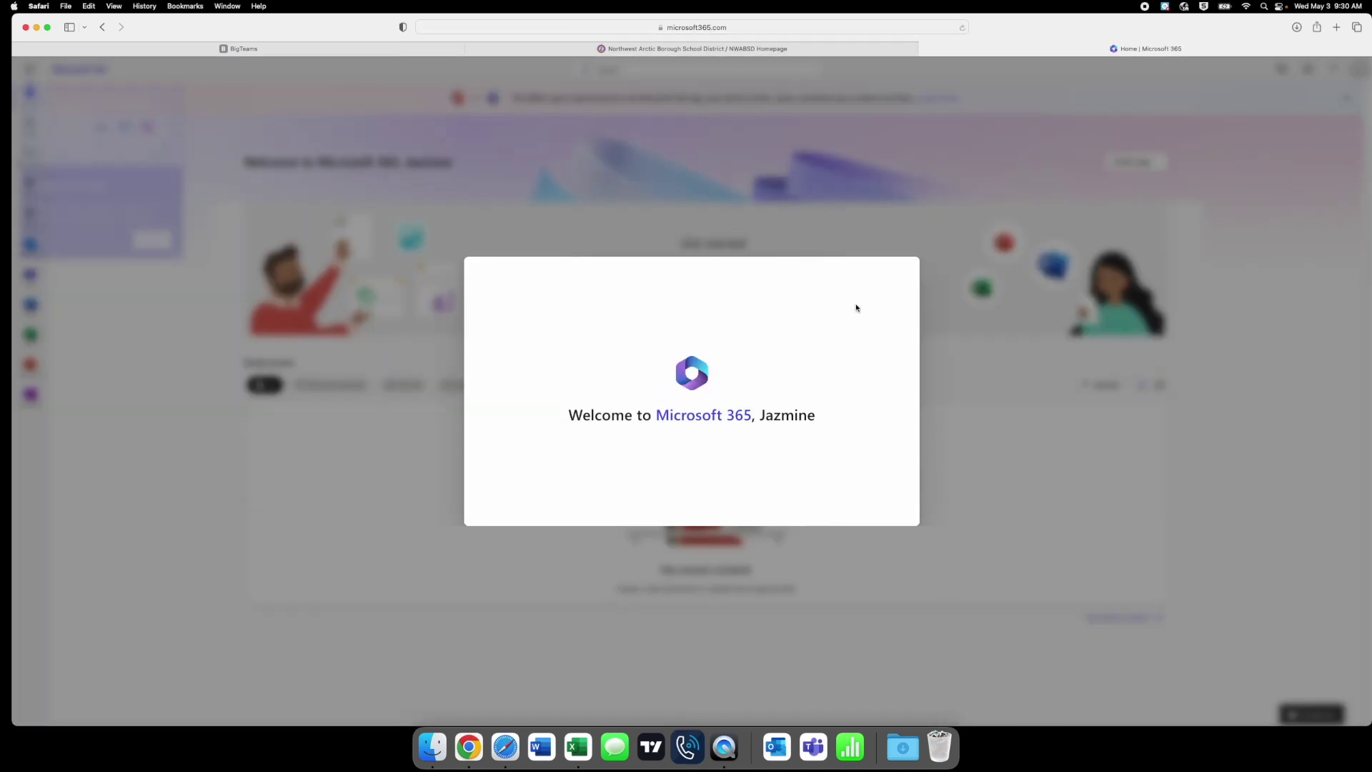
# - Close the Microsoft 365 welcome tour and the tip about finding more apps
pyautogui.click(940, 391)
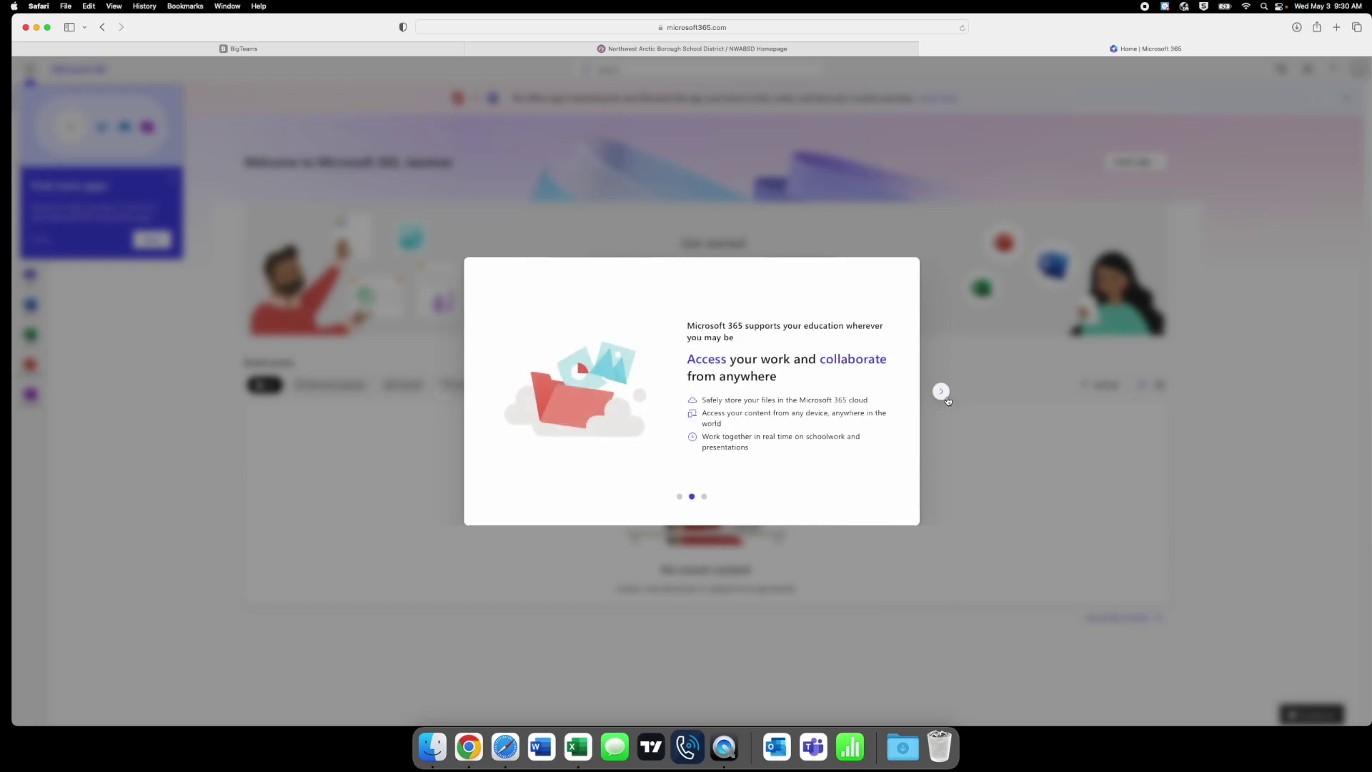
pyautogui.doubleClick(941, 392)
pyautogui.click(173, 180)
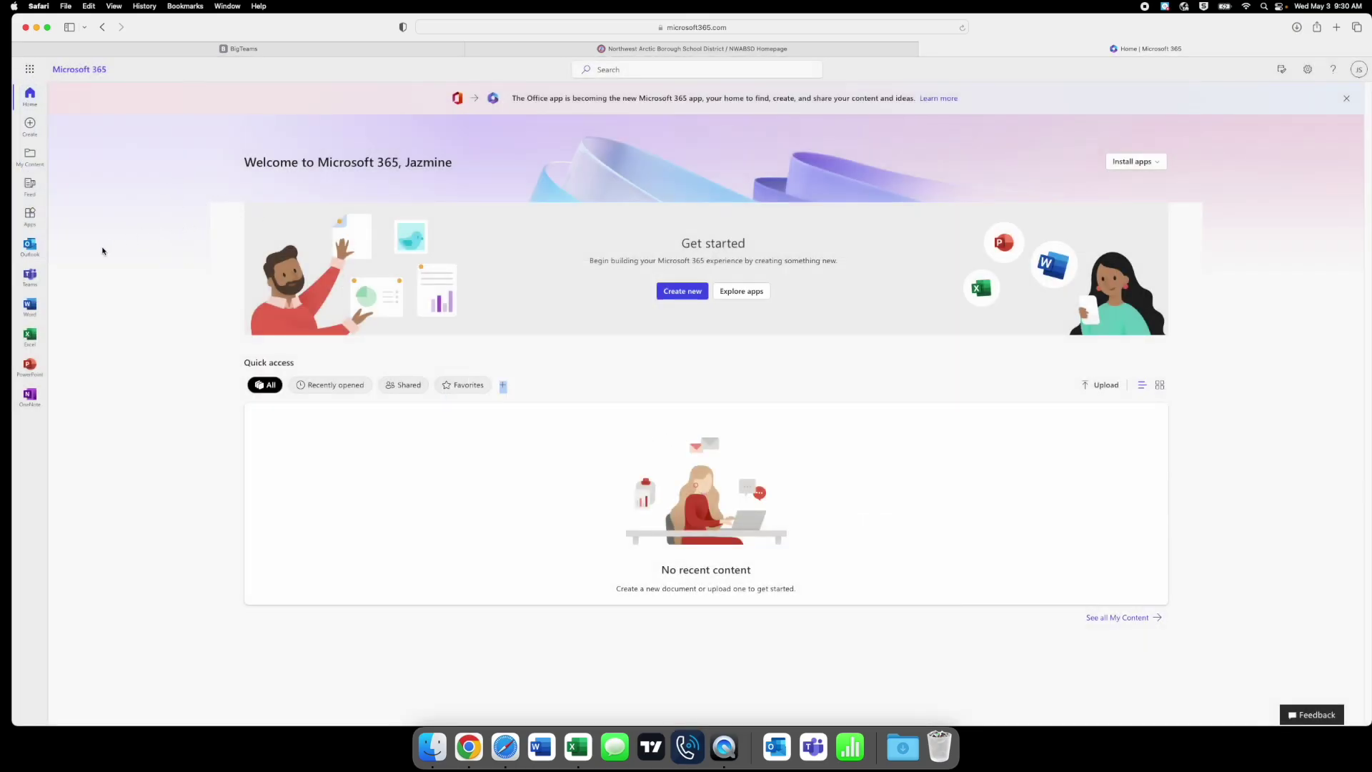
# - Open Outlook mail from the Microsoft 365 app rail
pyautogui.click(32, 250)
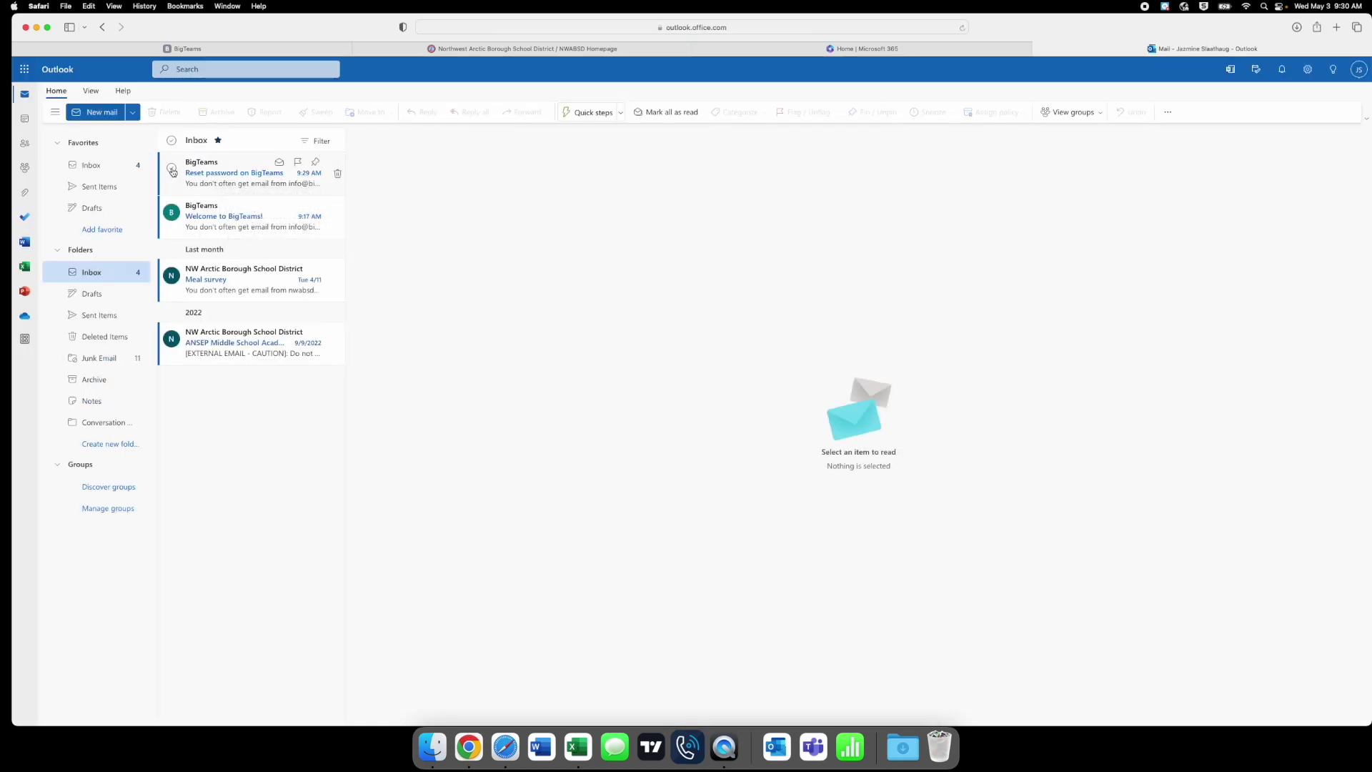
# - Open the 'Reset password on BigTeams' email and follow its Create New Password link
pyautogui.click(206, 170)
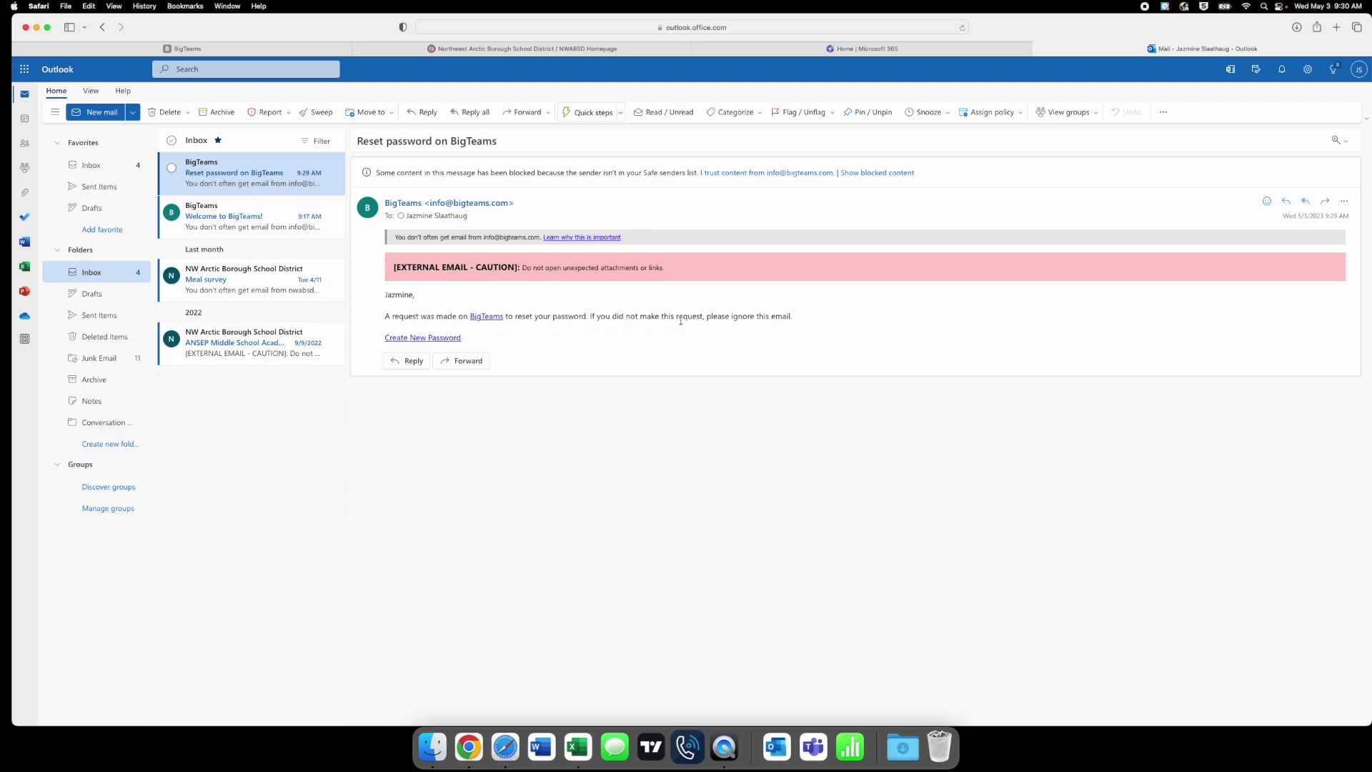
pyautogui.click(427, 341)
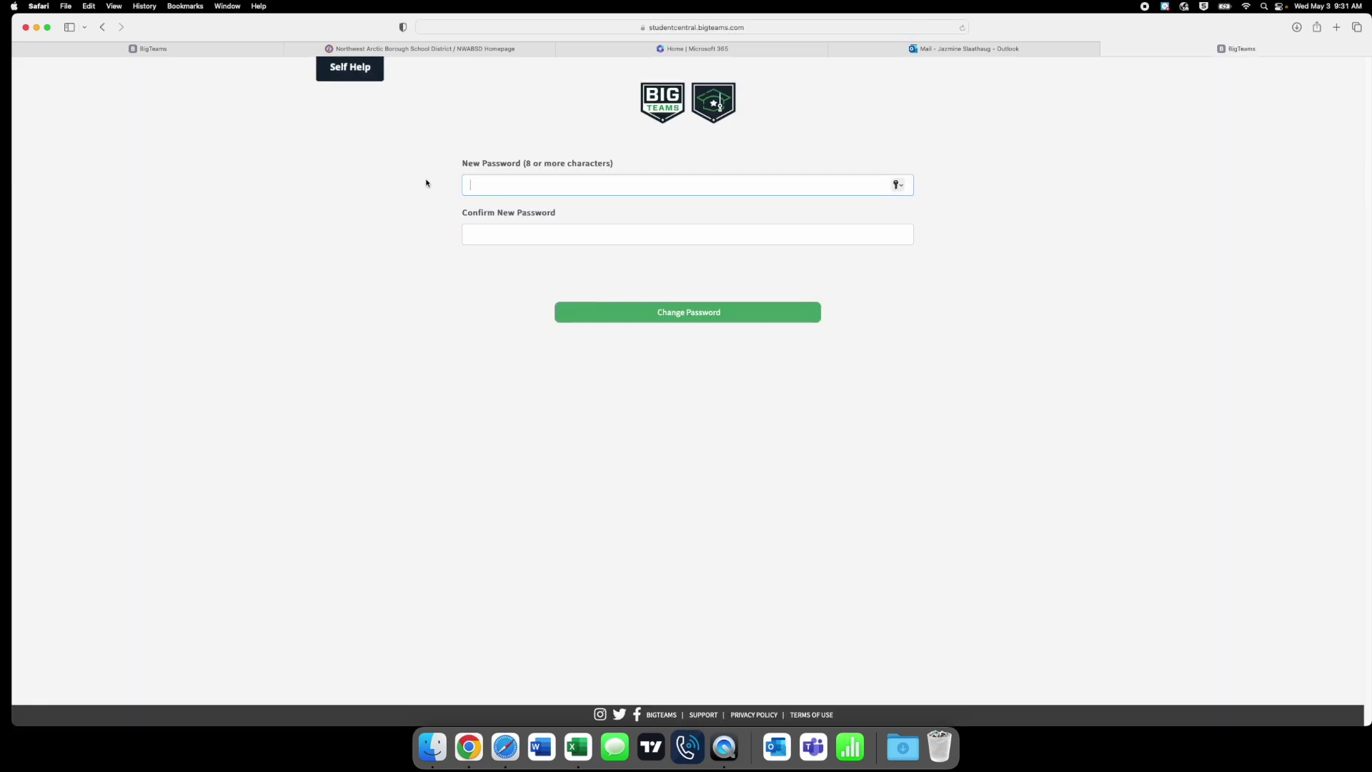
# - Enter and confirm a new BigTeams password, submit it, and decline saving it
pyautogui.write('•••••••••••••')
pyautogui.press('Tab')
pyautogui.write('•••••••••••••')
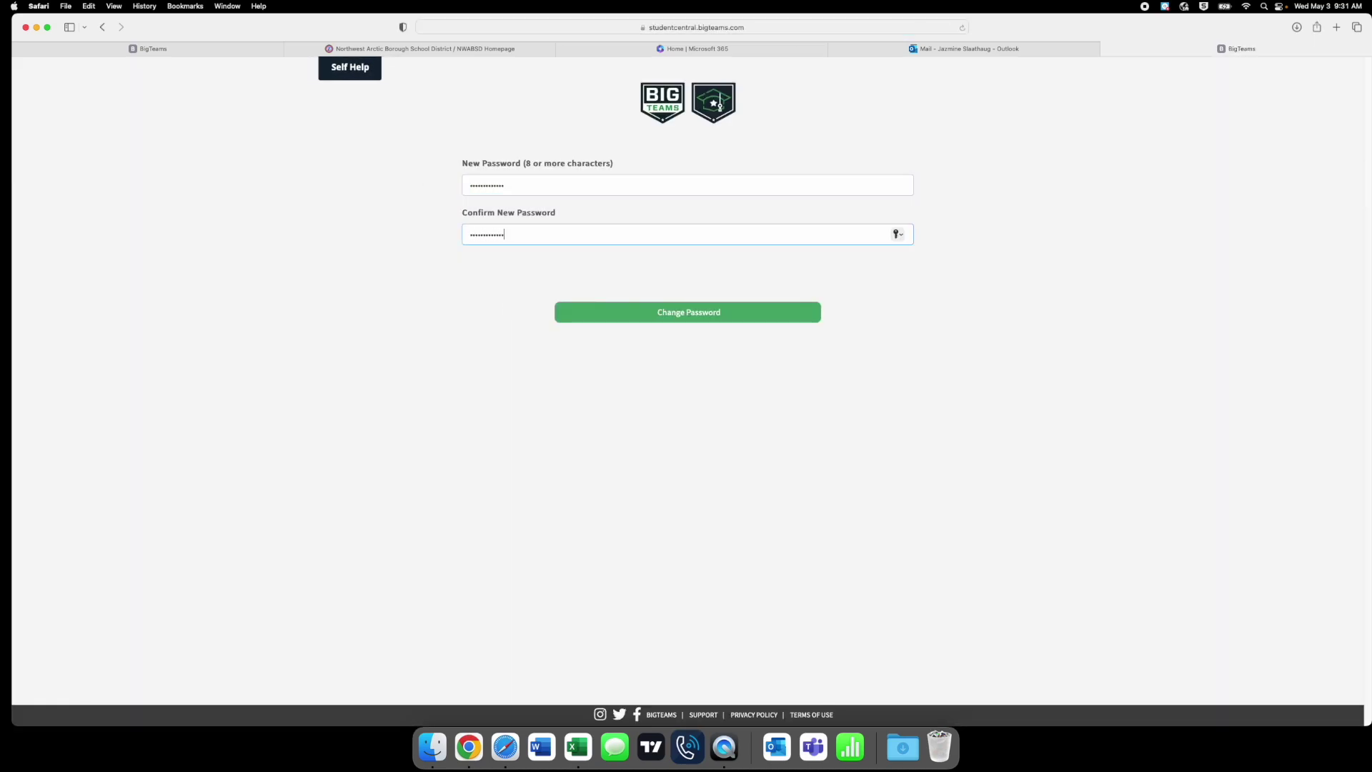
pyautogui.click(648, 317)
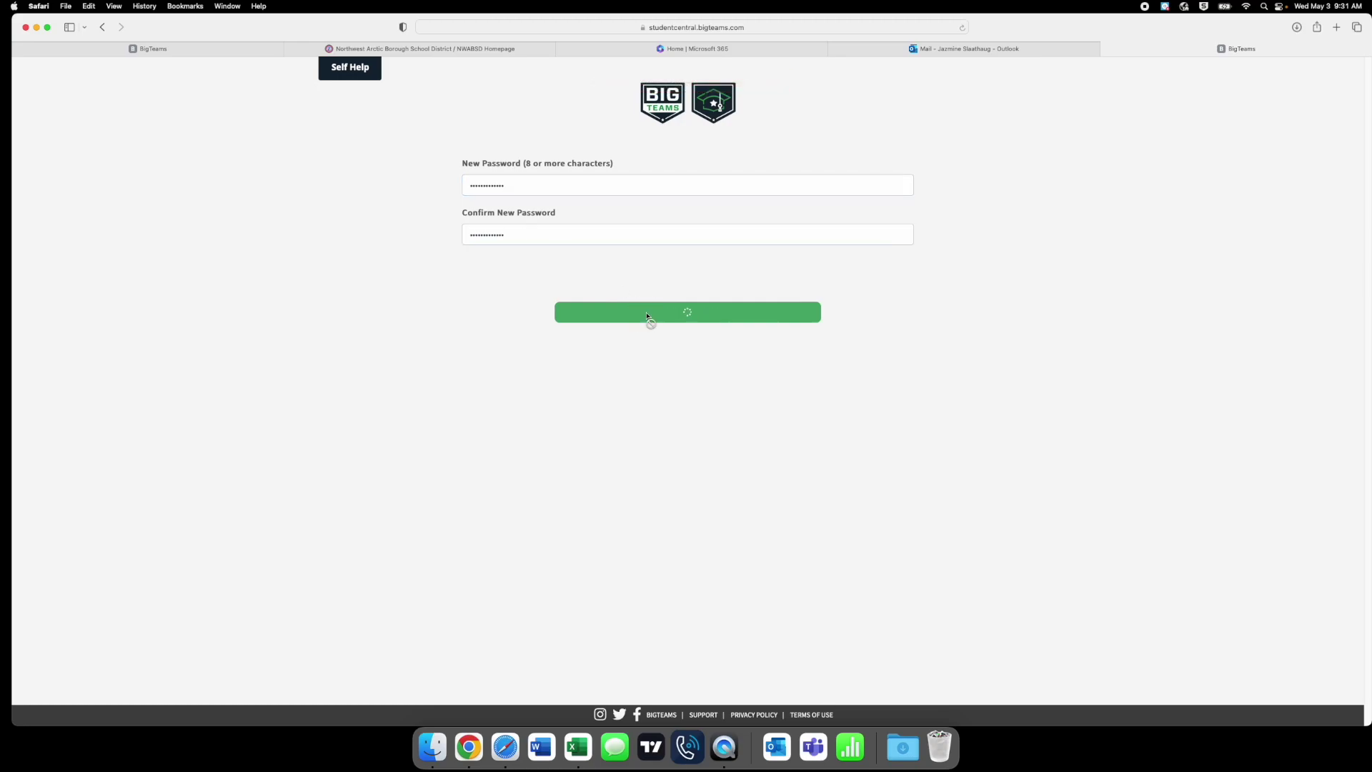
pyautogui.click(691, 407)
# - Log in to Student Central with the student's school email and the new password
pyautogui.click(609, 235)
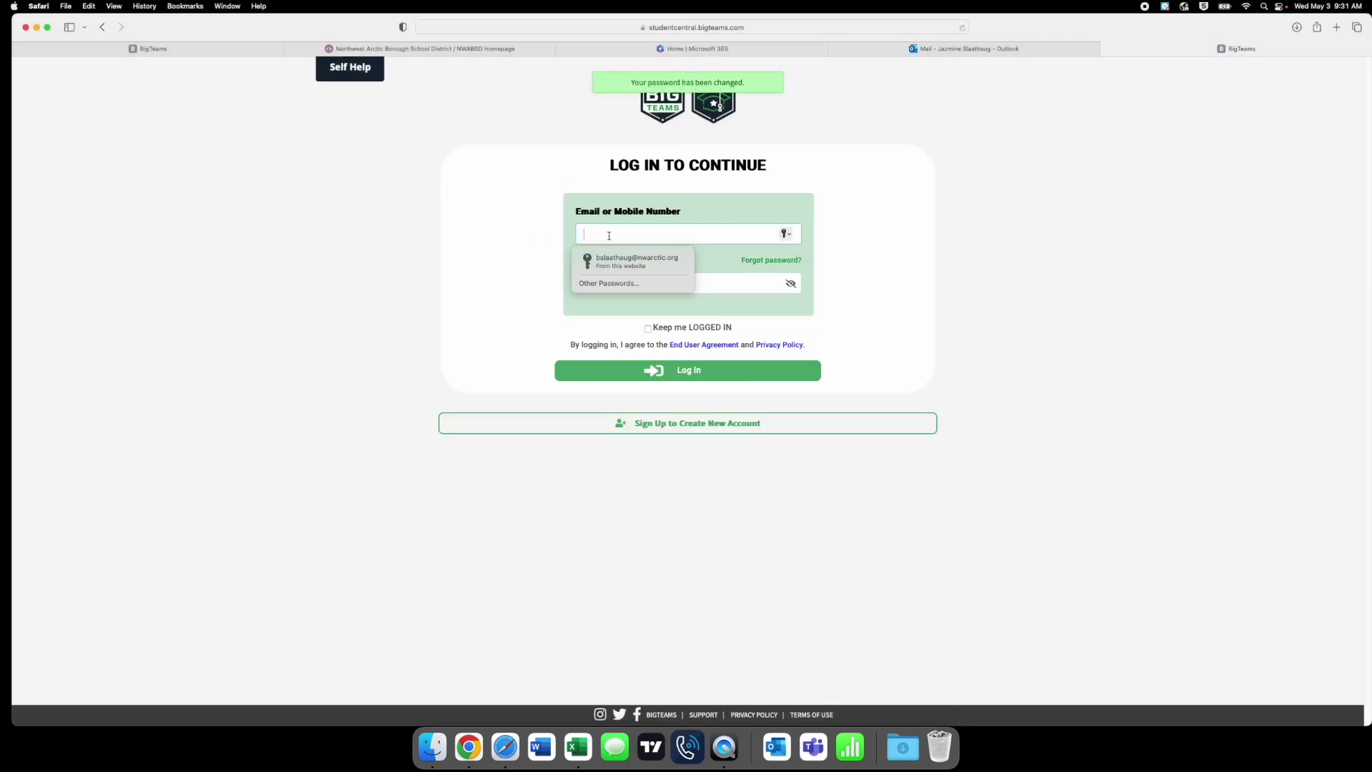
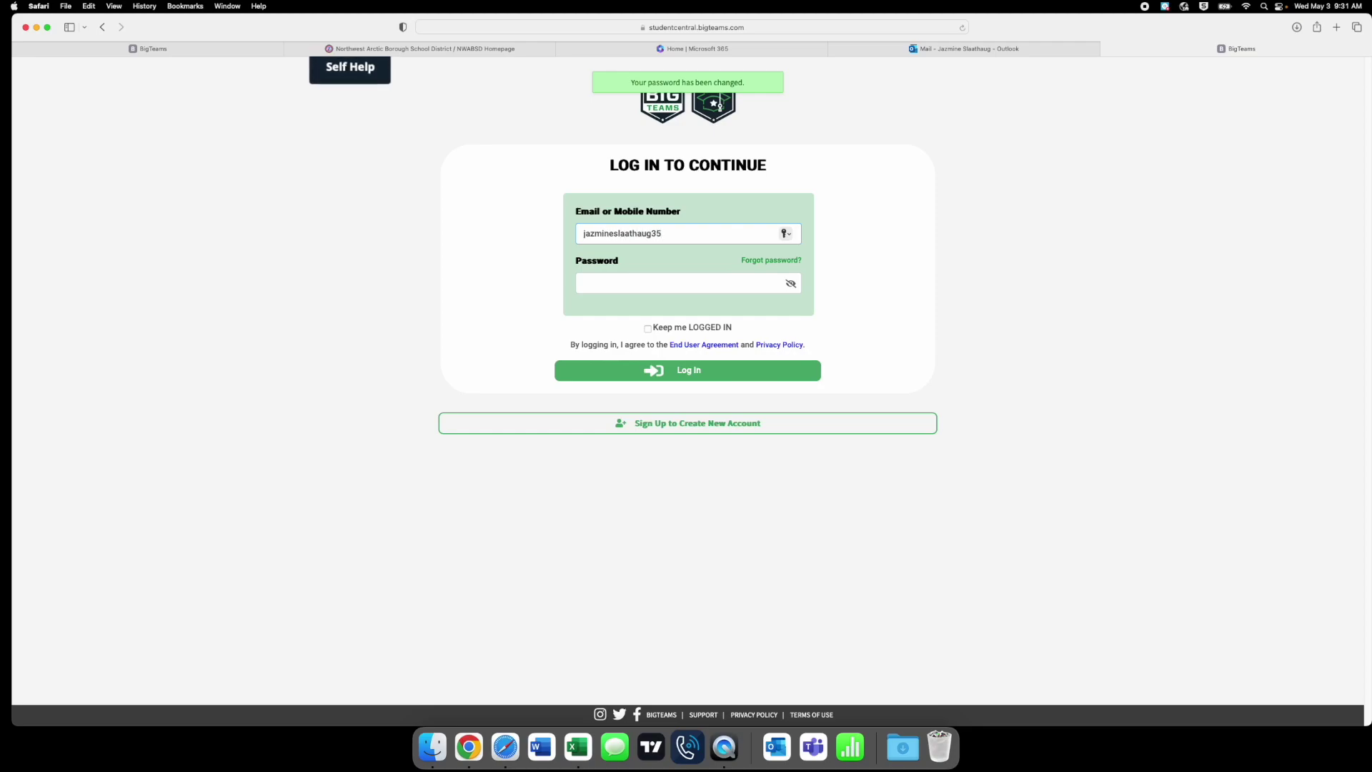
pyautogui.press('Tab')
pyautogui.write('*************')
pyautogui.press('Return')
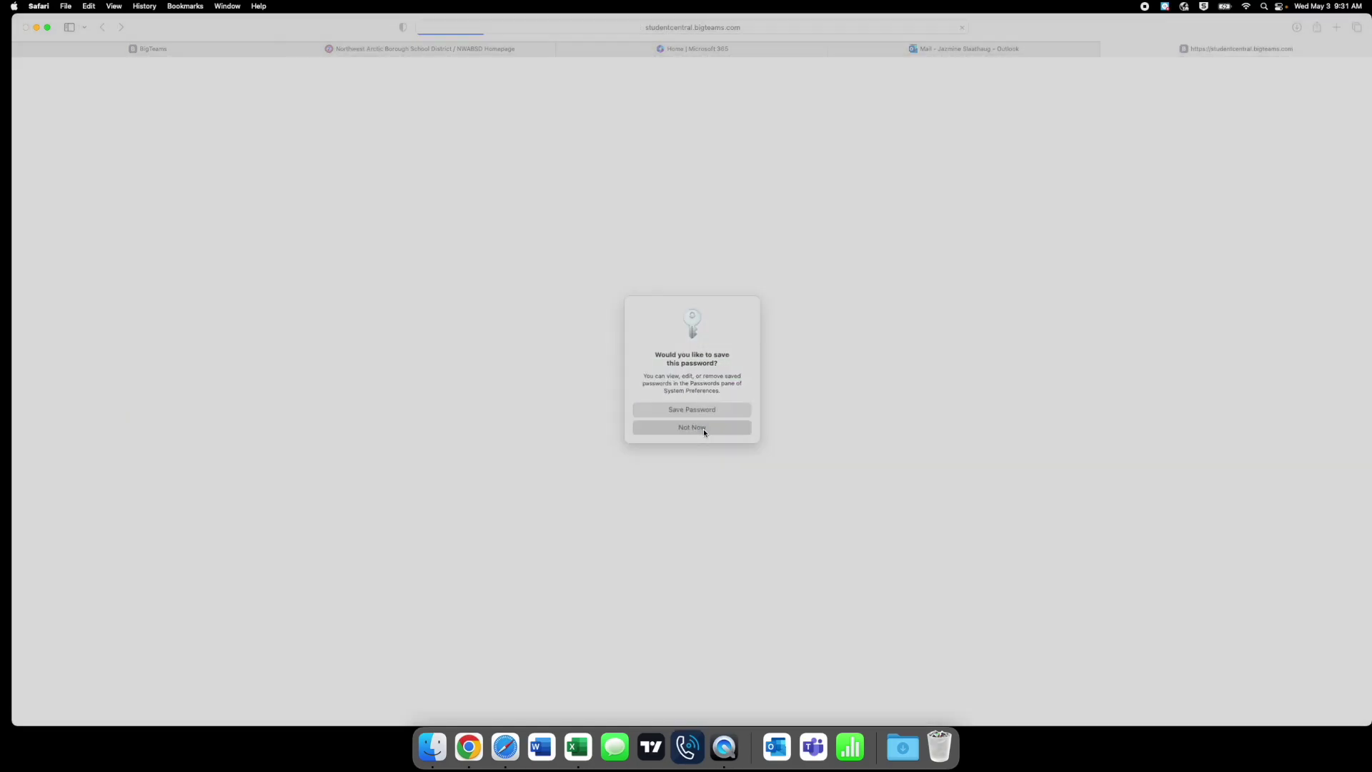
# - Decline saving the log-in password and close the old log-in, district, Microsoft 365 and Outlook tabs
pyautogui.click(703, 429)
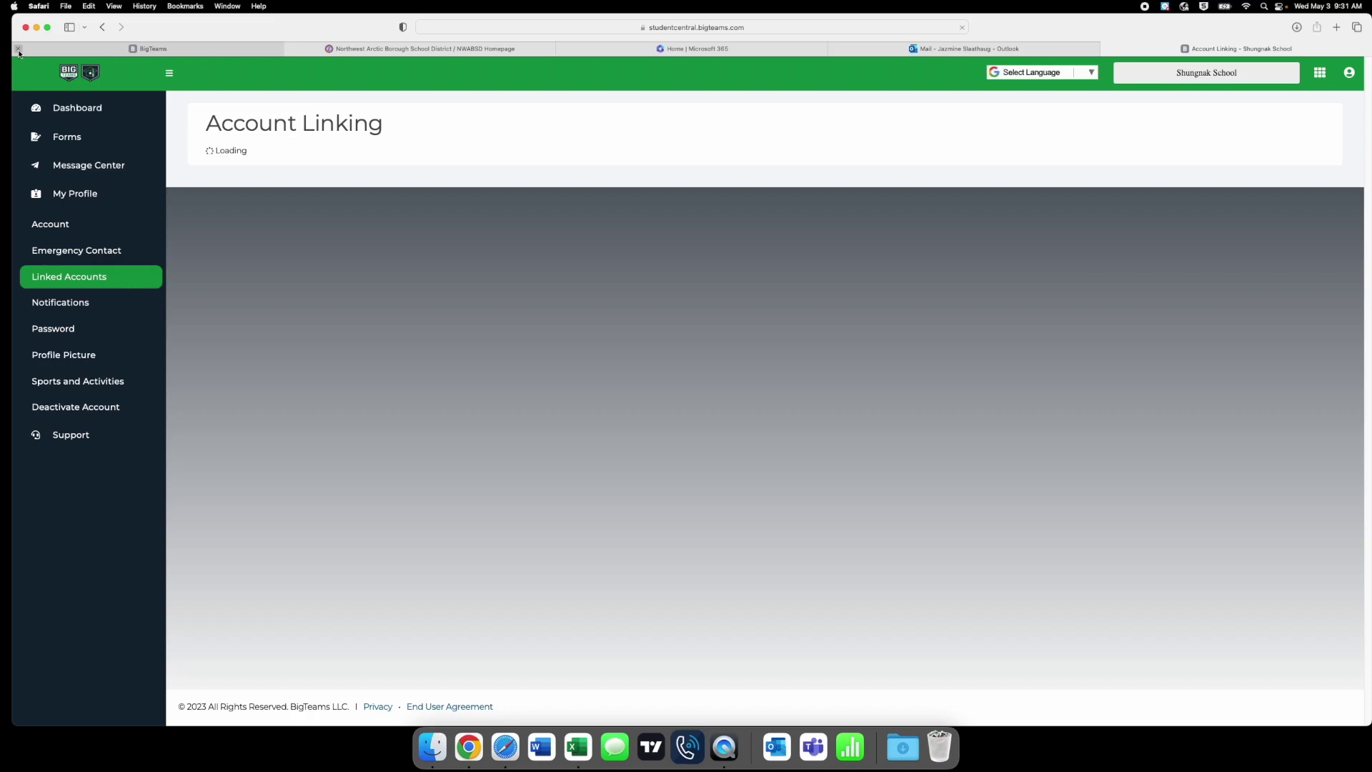
pyautogui.click(18, 49)
pyautogui.click(18, 49)
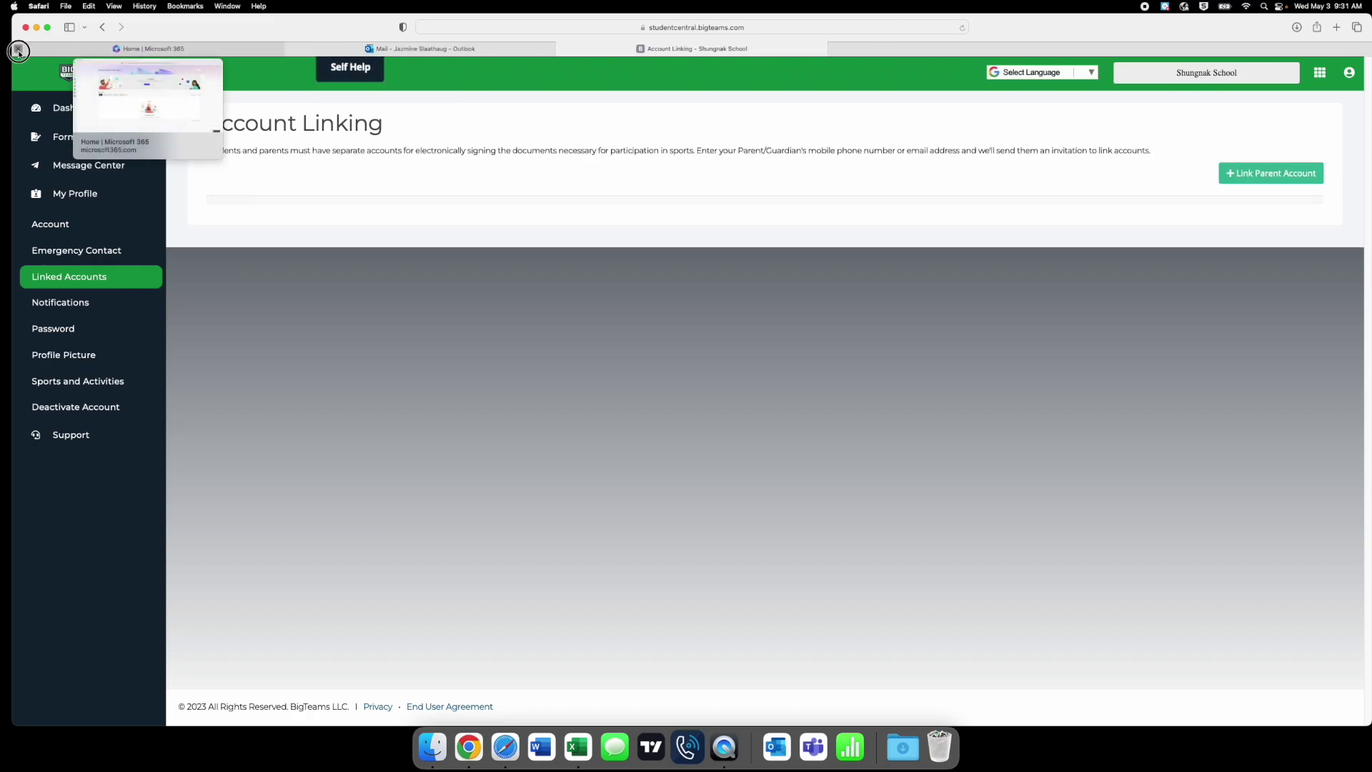
pyautogui.click(18, 48)
pyautogui.click(19, 49)
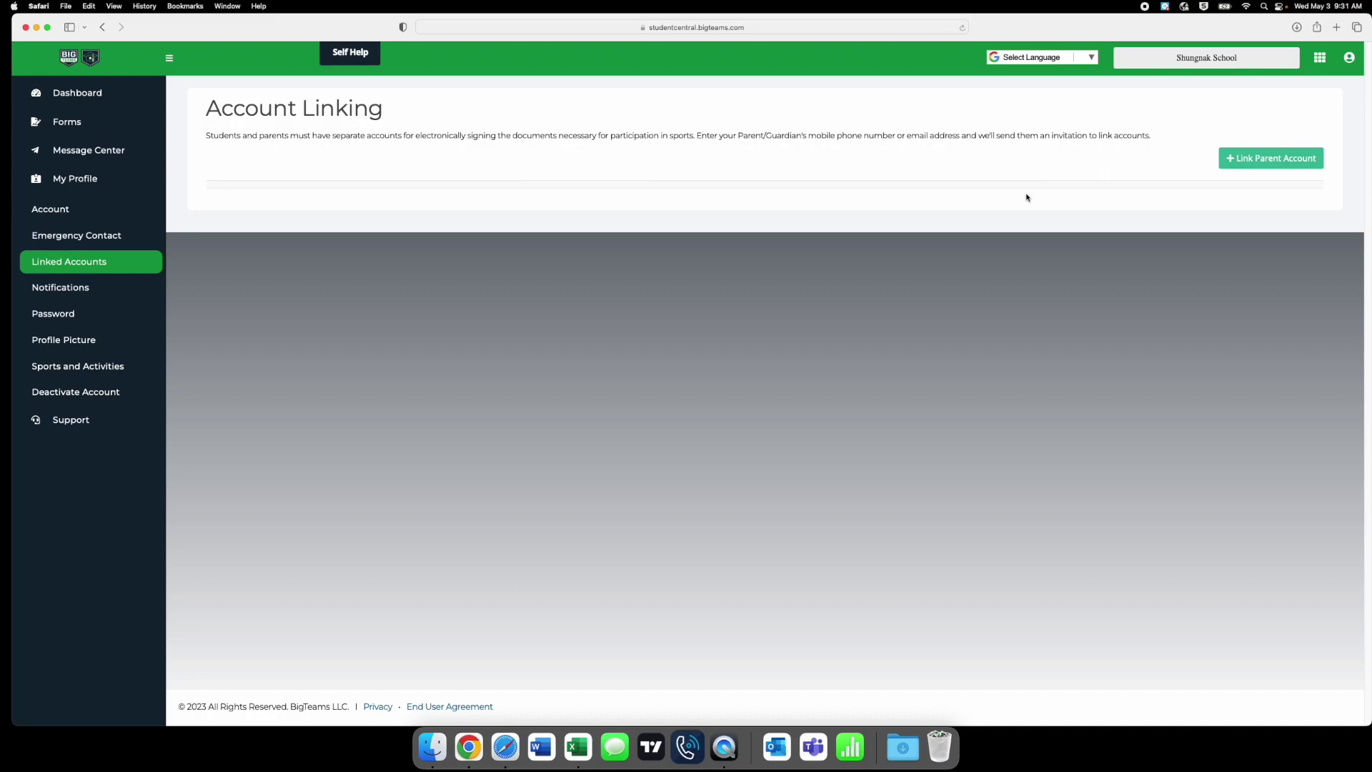
# - Start linking a parent account and switch the search method to Parent Email Address
pyautogui.click(1237, 160)
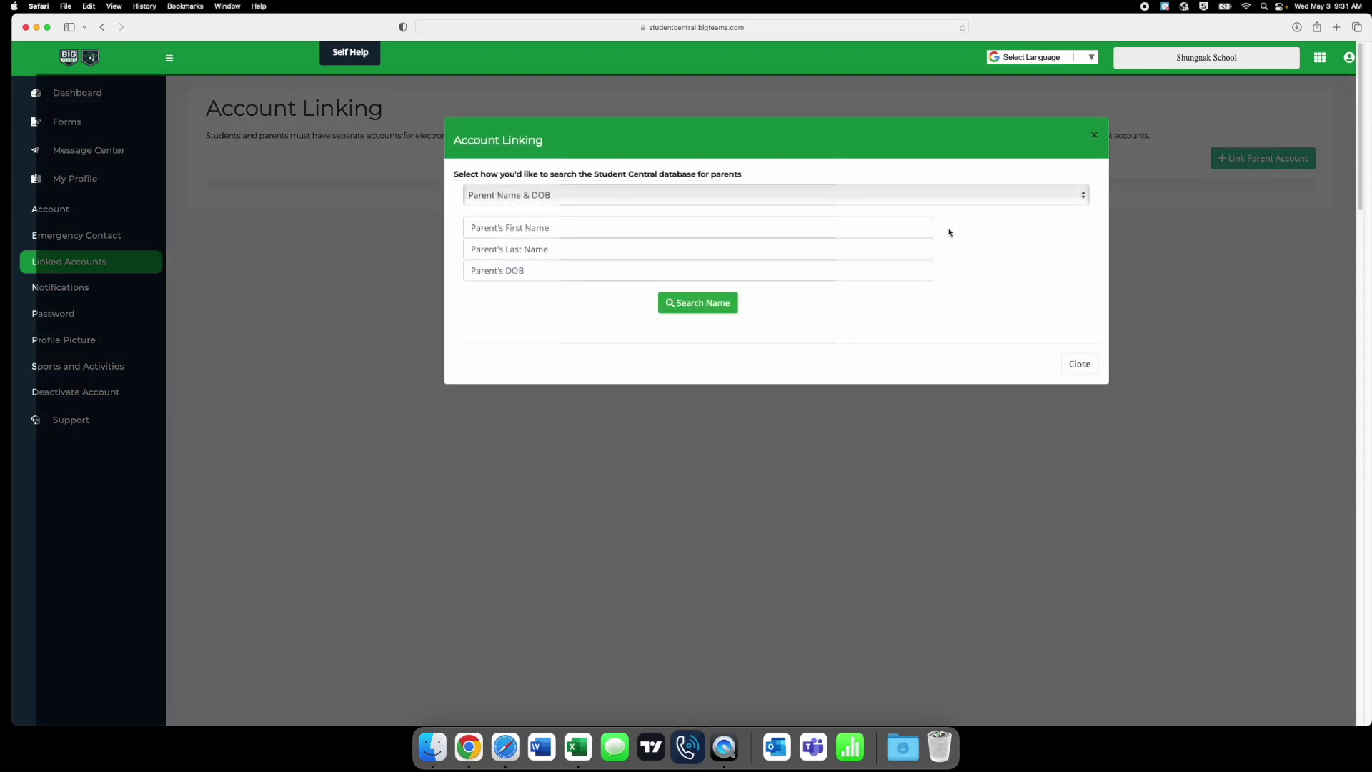
pyautogui.click(575, 229)
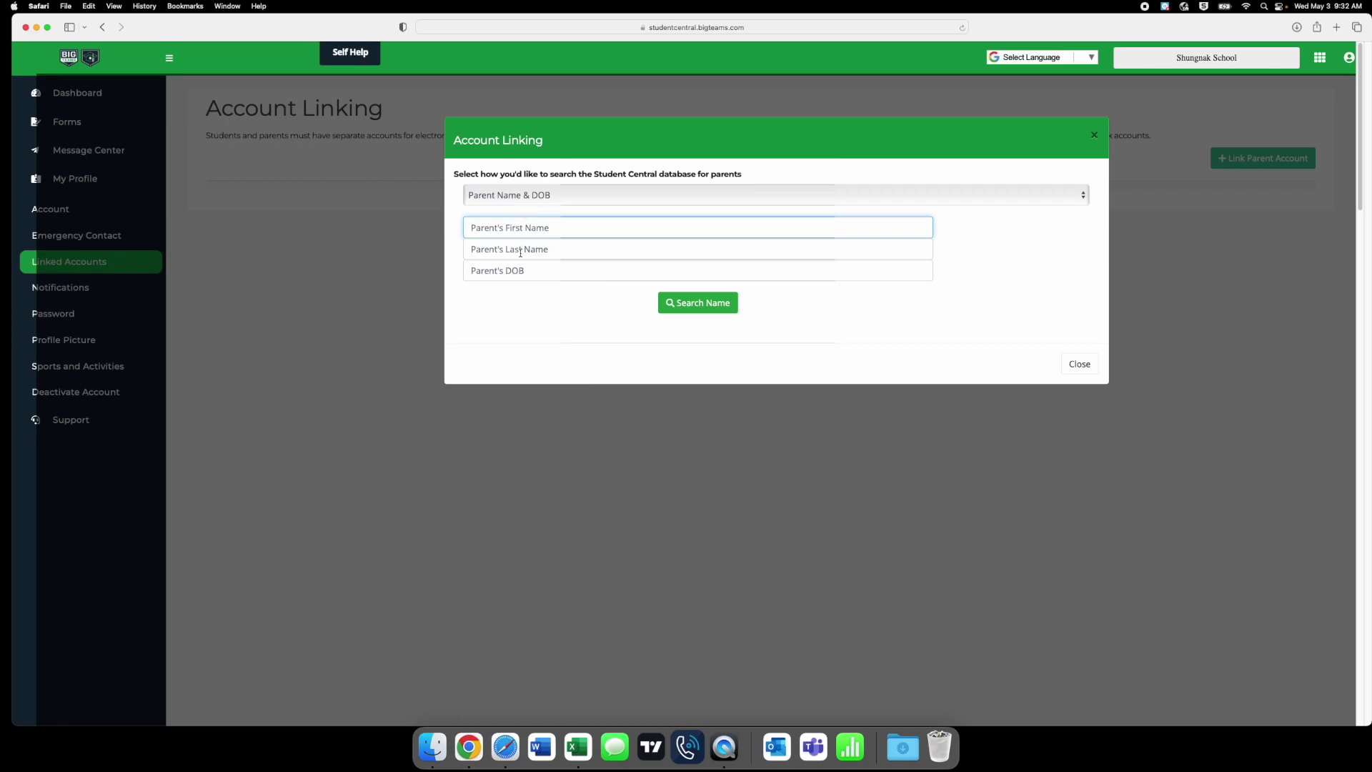
pyautogui.click(556, 207)
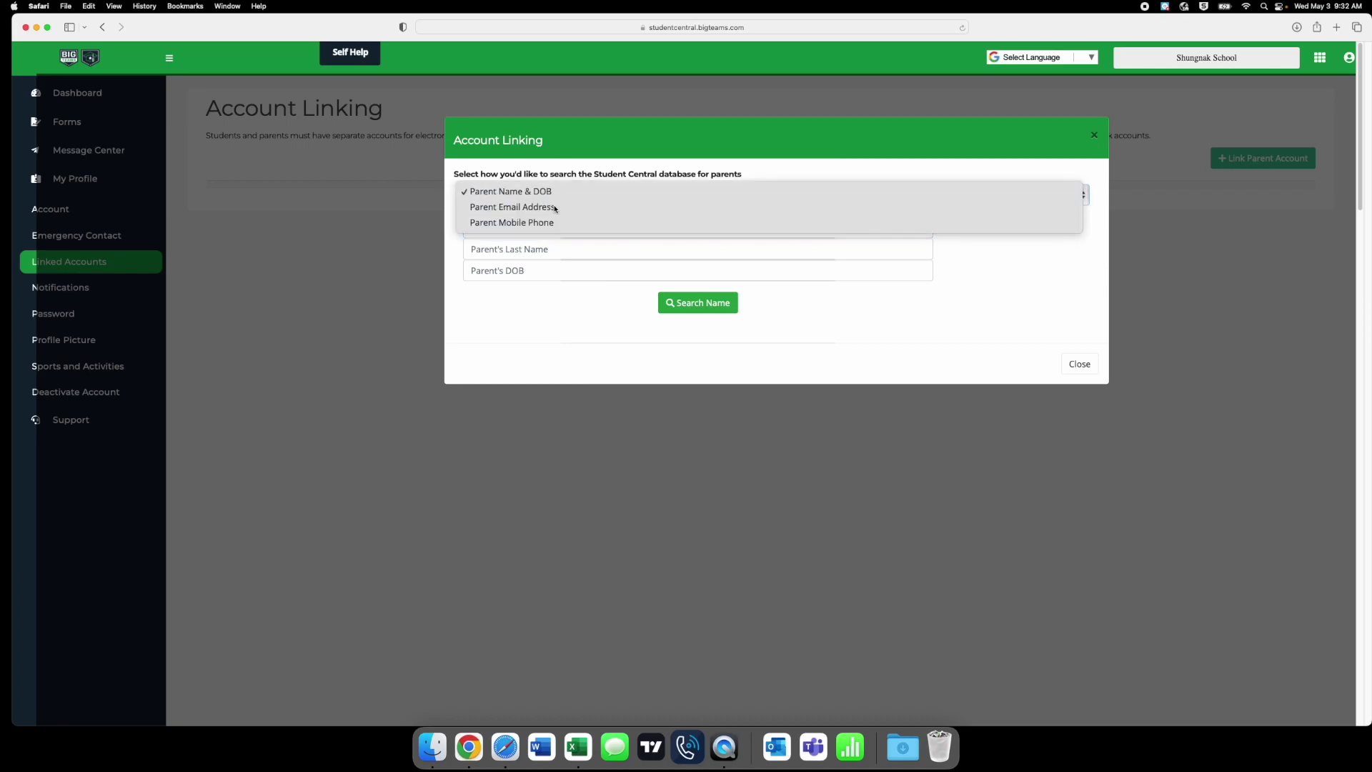
pyautogui.click(556, 202)
pyautogui.click(557, 200)
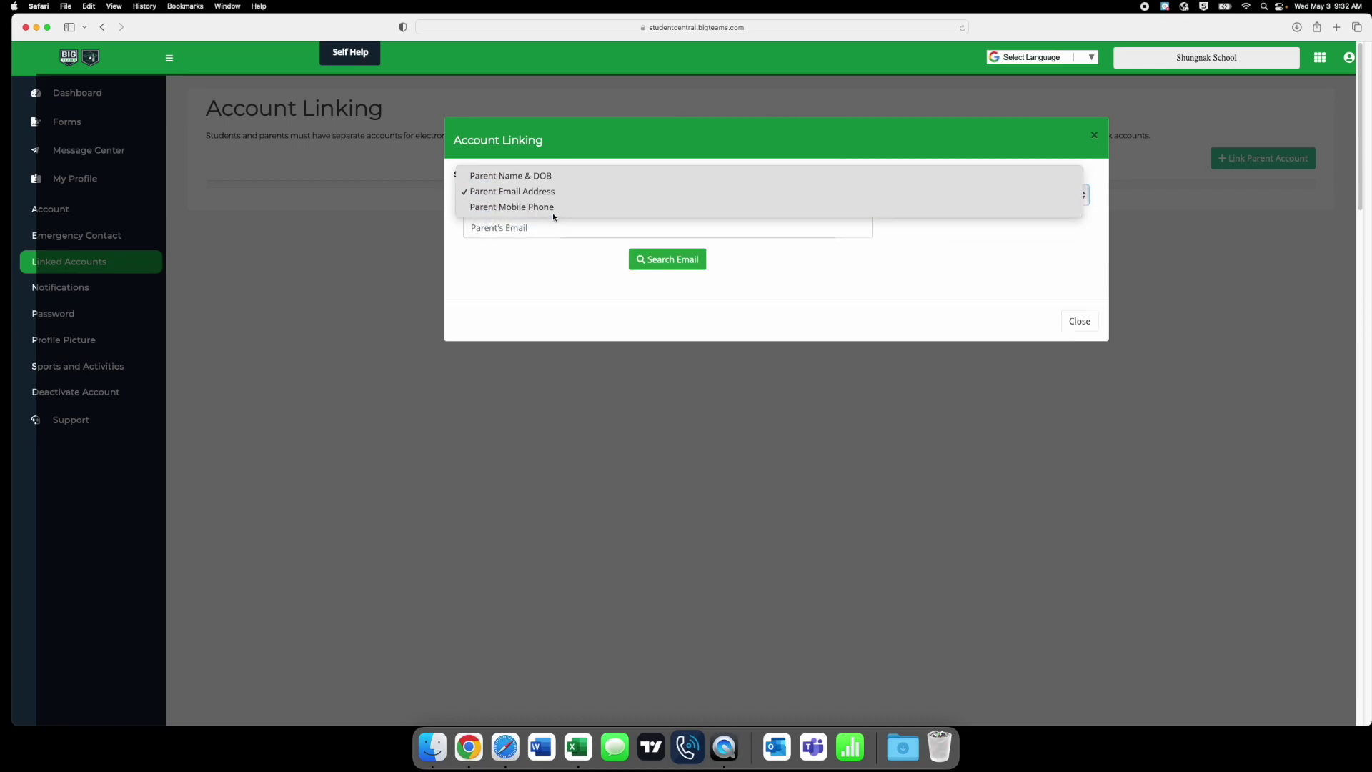
pyautogui.click(542, 254)
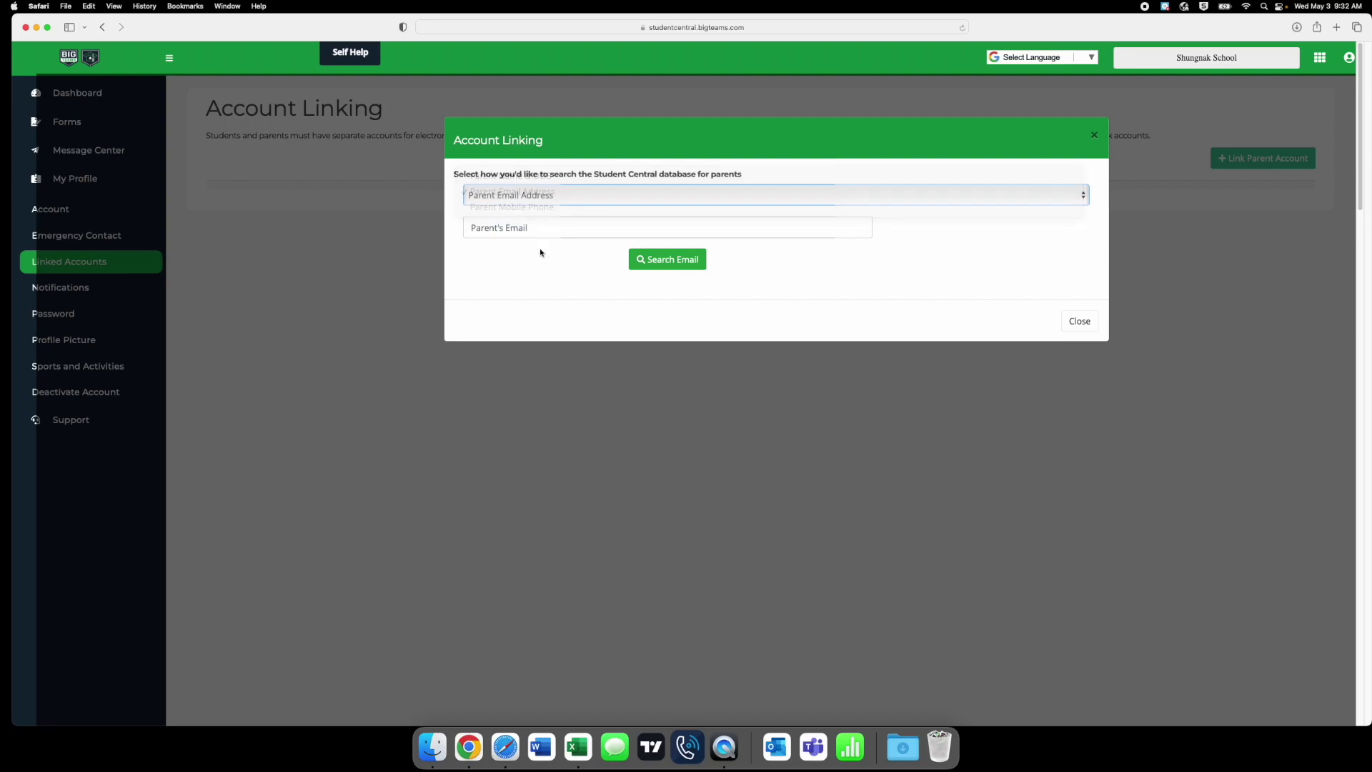
# - Search for the parent's e-mail address and send a link request to the matching parent
pyautogui.click(508, 229)
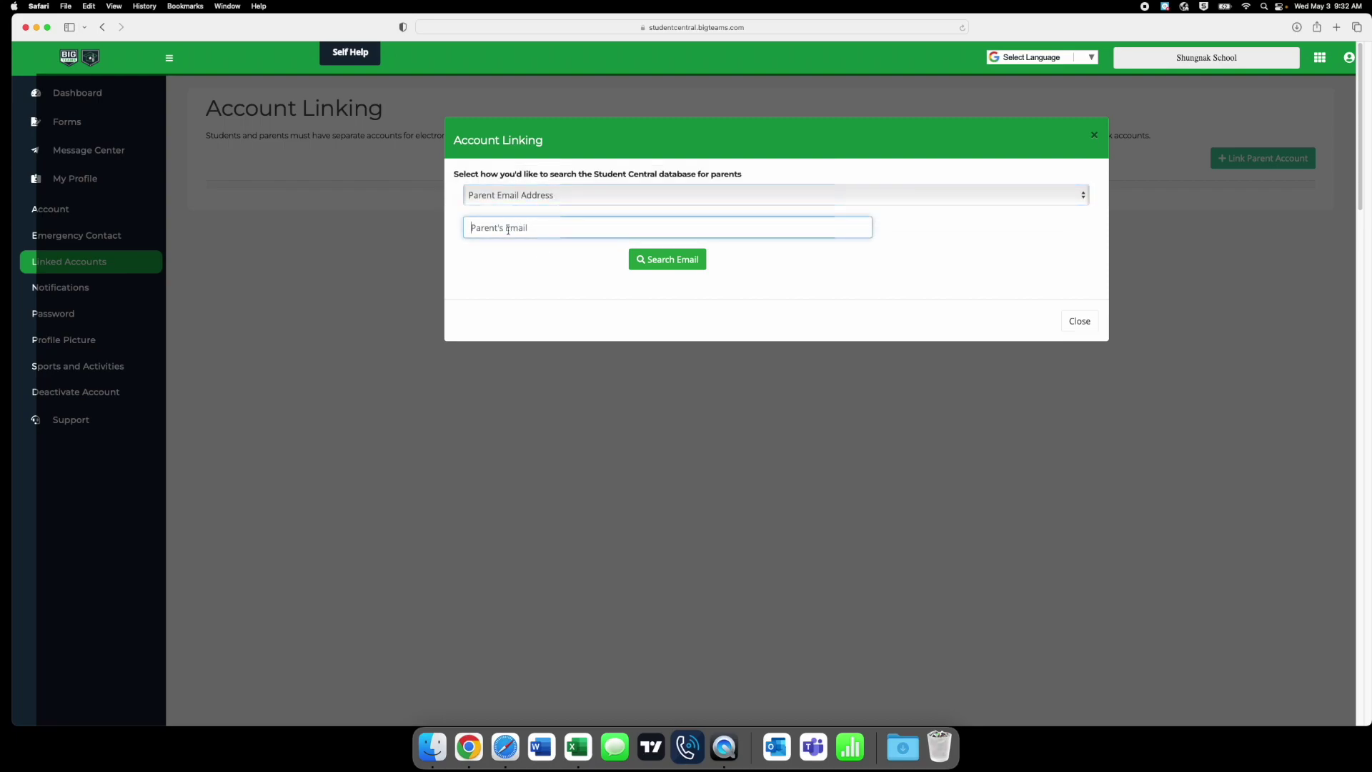
pyautogui.click(666, 259)
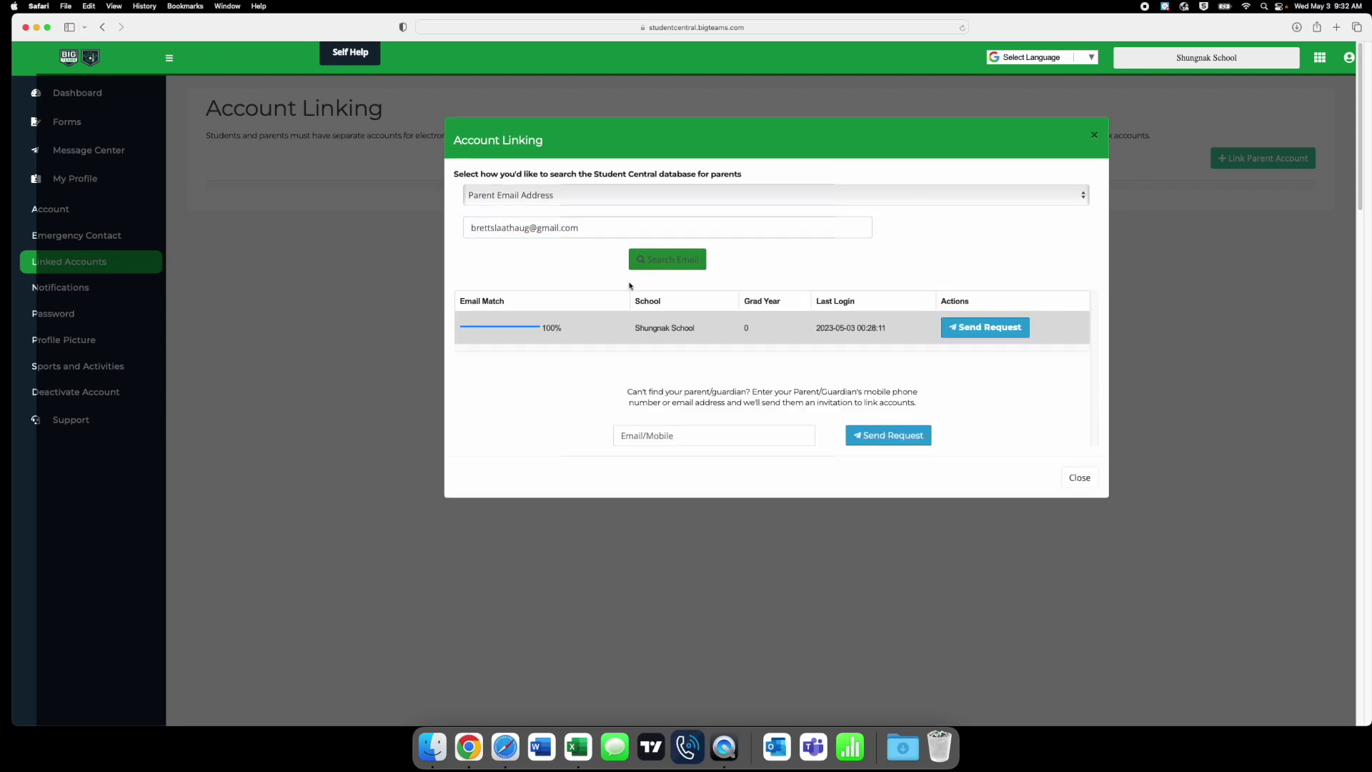
pyautogui.click(984, 332)
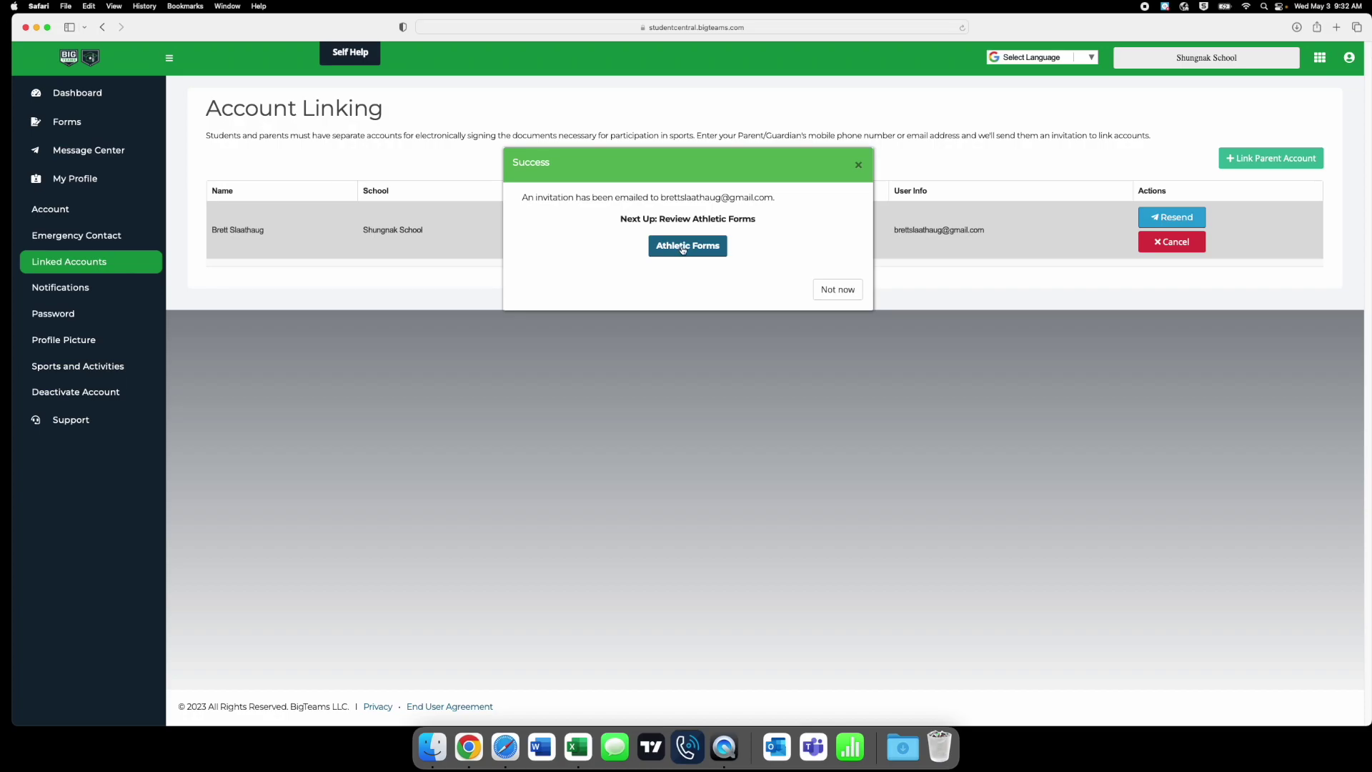
# - On Athletic Forms, tick Basketball, Volleyball - Mix Six, Cross Country, Wrestling and Native Youth Olympics
pyautogui.click(682, 247)
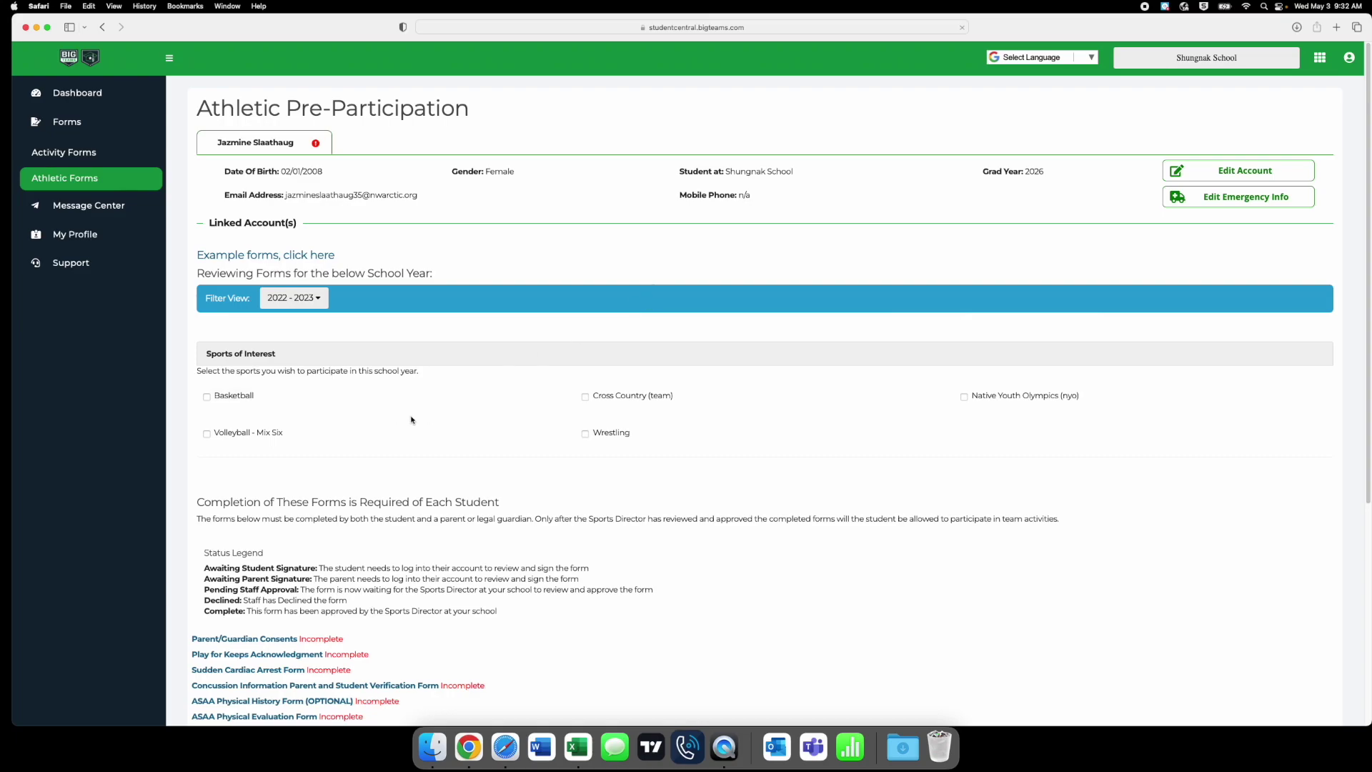
pyautogui.scroll(-1, 400, 408)
pyautogui.scroll(-1, 393, 409)
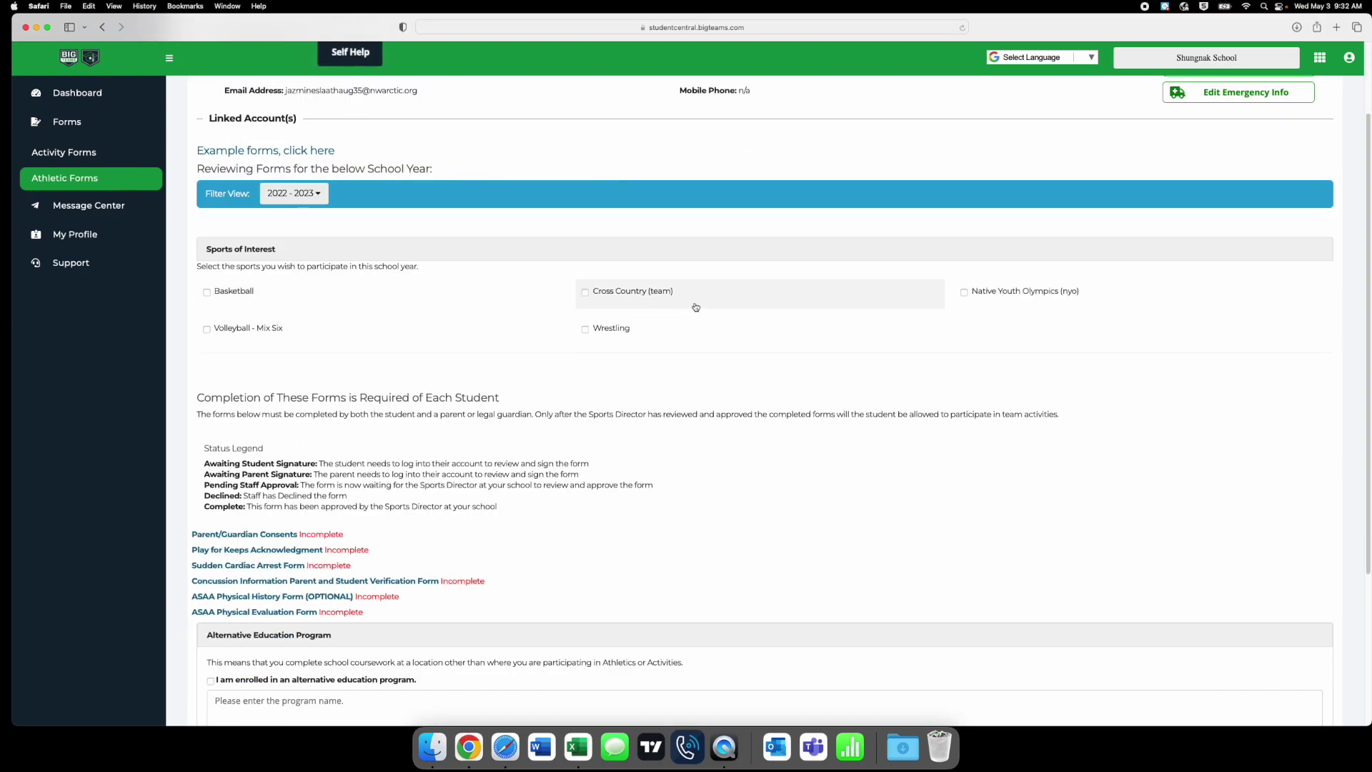
pyautogui.click(206, 292)
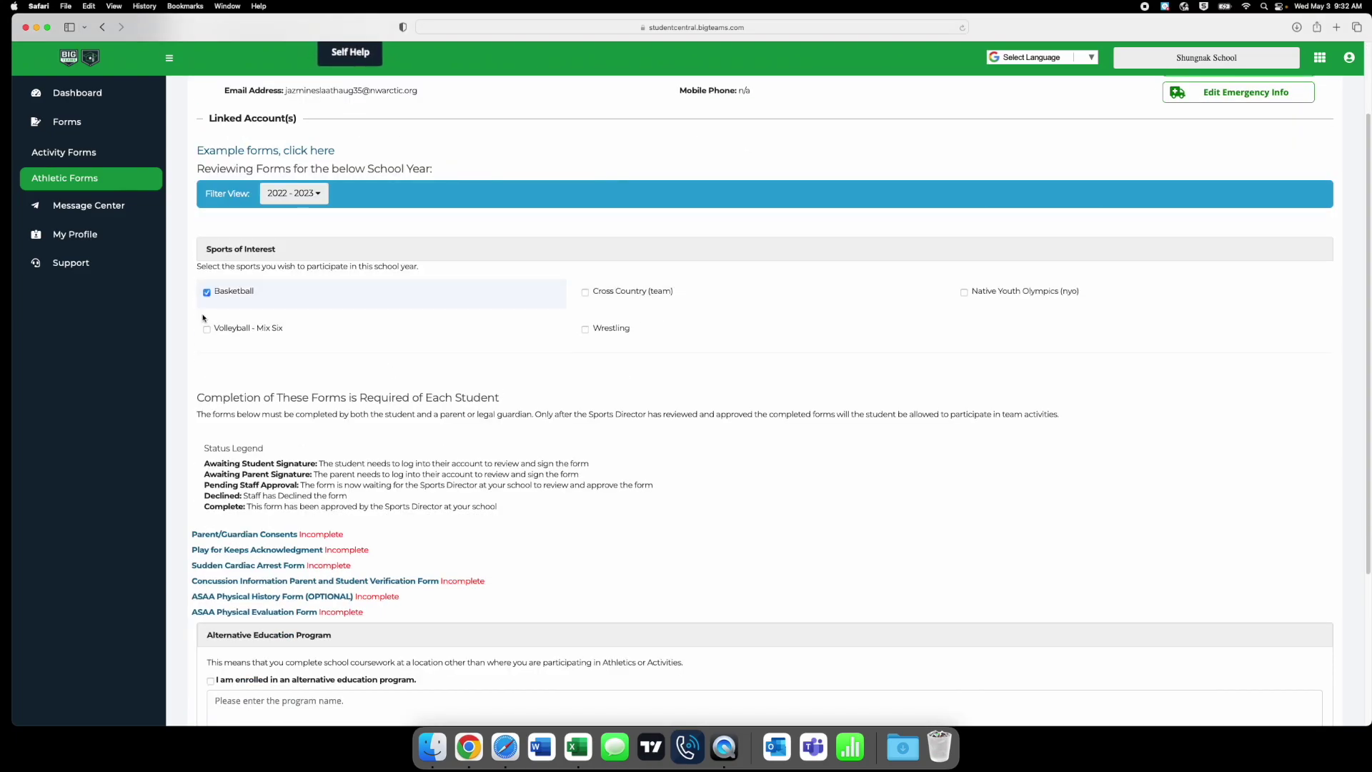
pyautogui.click(205, 330)
pyautogui.click(585, 293)
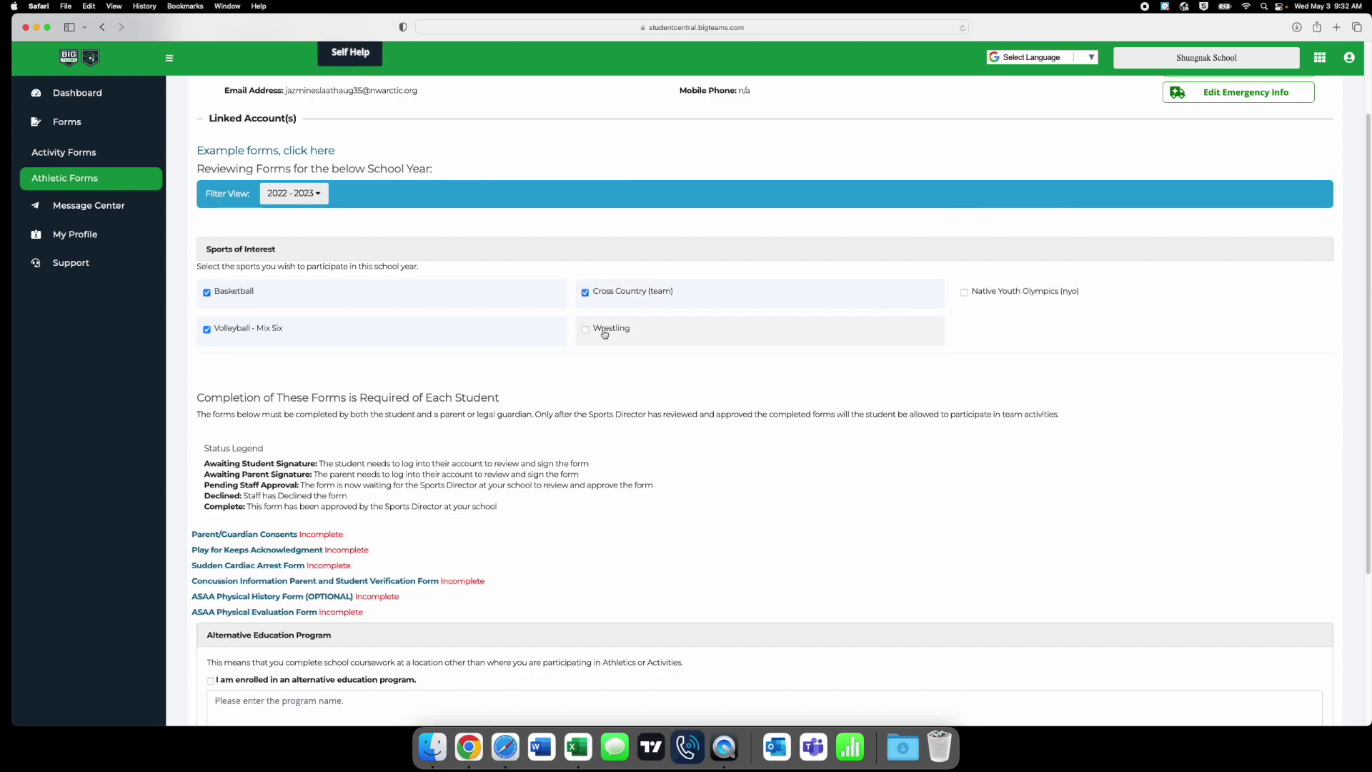
pyautogui.click(586, 329)
pyautogui.click(961, 298)
# - Open the Parent/Guardian Consents form
pyautogui.scroll(-3, 522, 449)
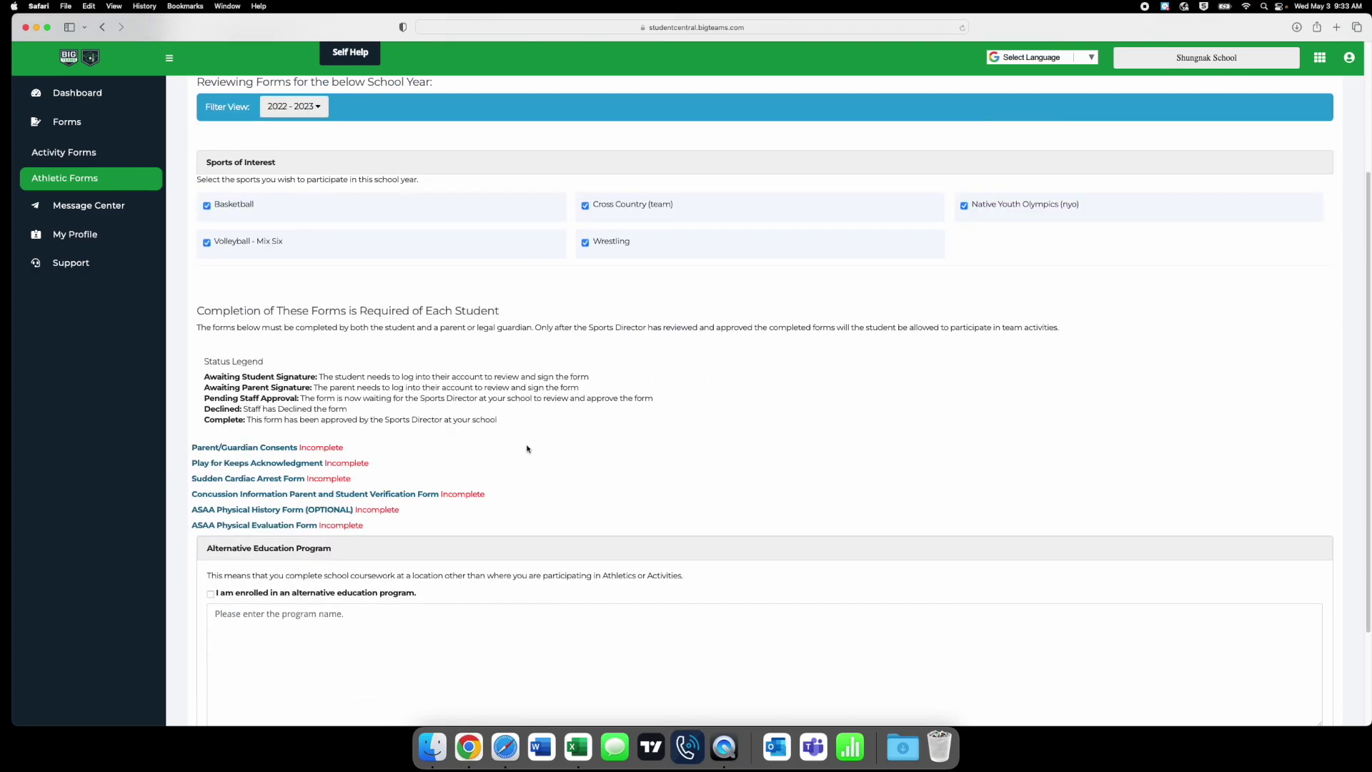
pyautogui.scroll(-4, 559, 431)
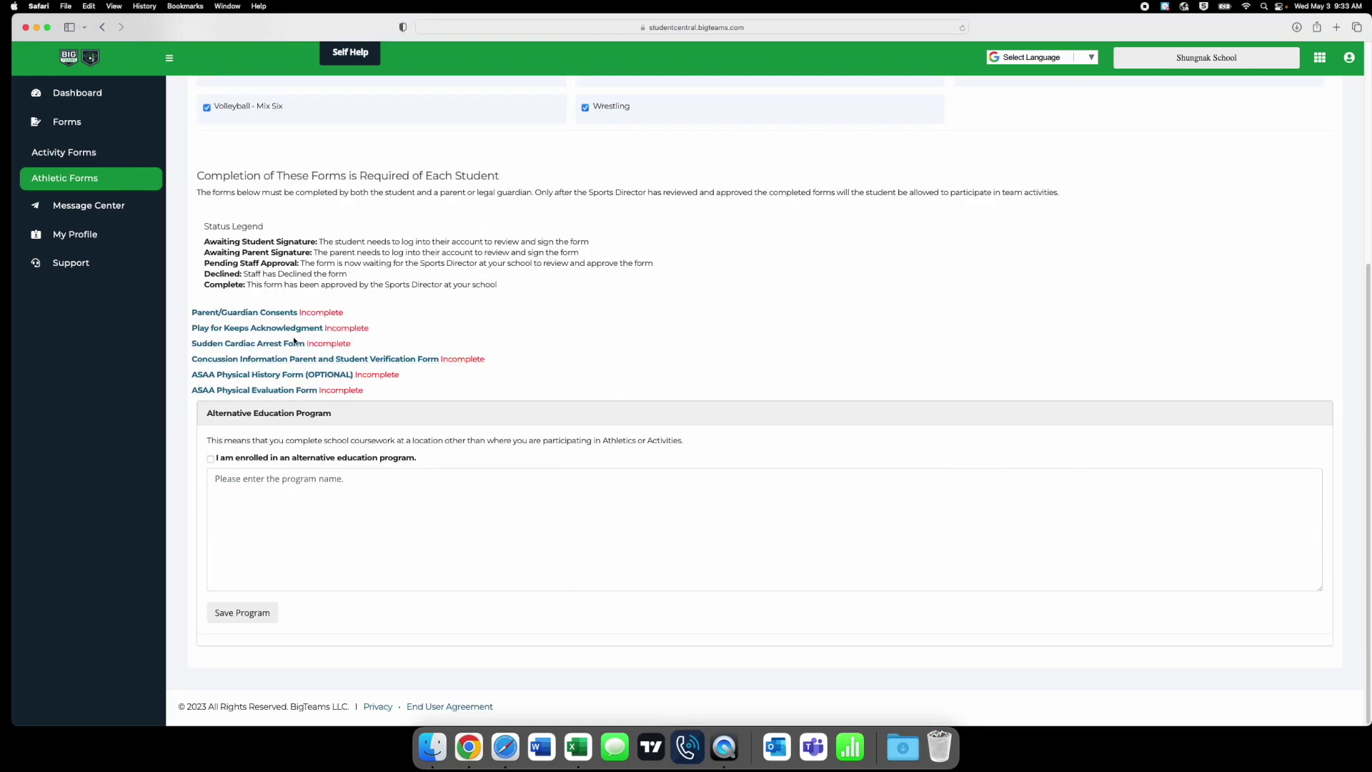
pyautogui.click(257, 315)
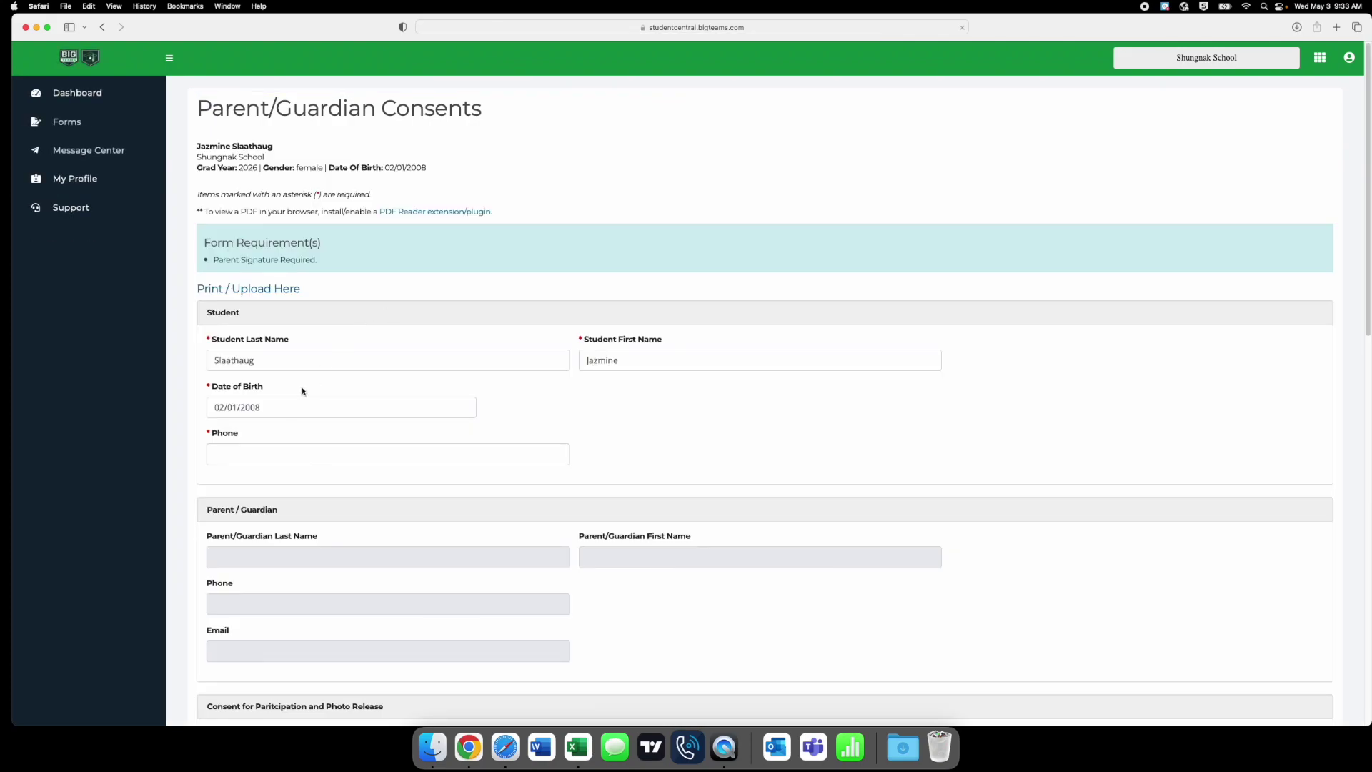
# - Fill in the student's phone number on the consents form
pyautogui.scroll(-1, 289, 409)
pyautogui.click(252, 435)
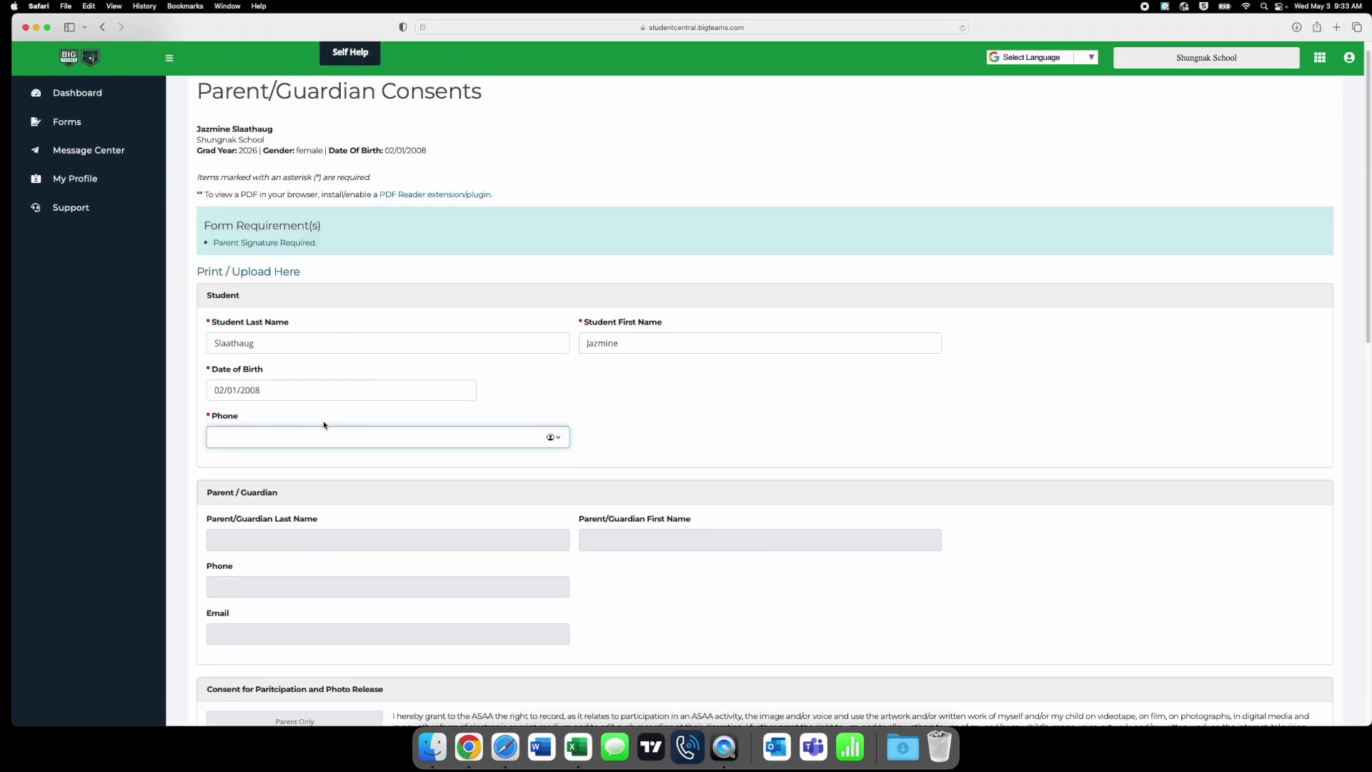
# - Review the rest of the Parent/Guardian Consents form and sign and submit it
pyautogui.scroll(-3, 432, 474)
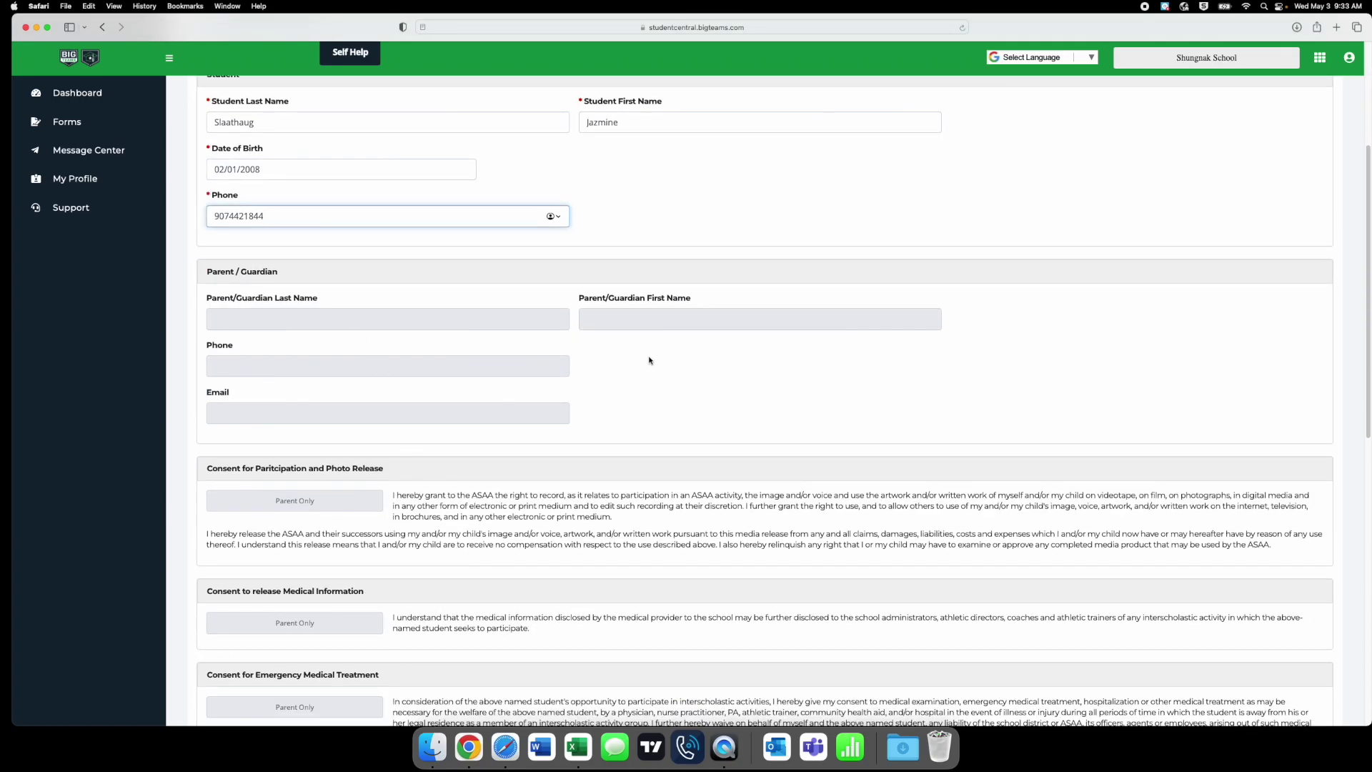
pyautogui.scroll(-1, 312, 348)
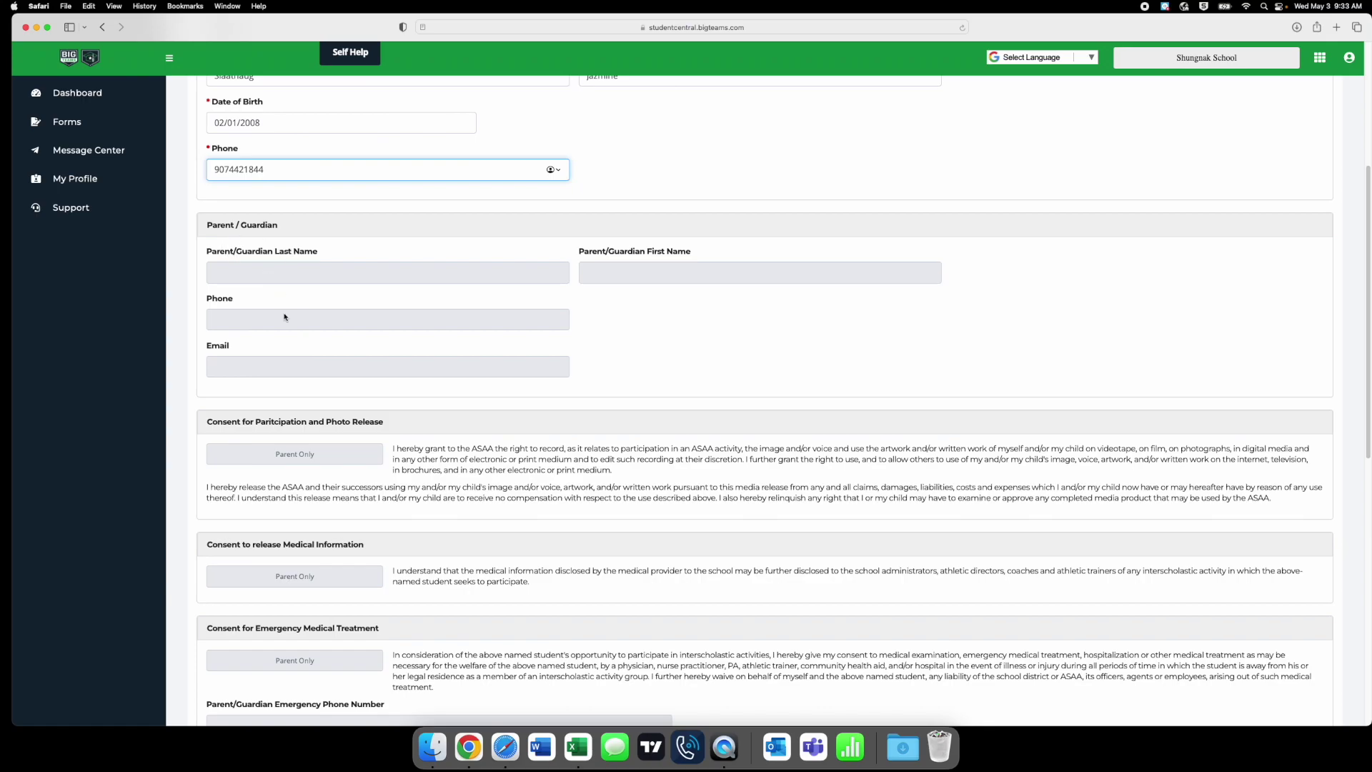
pyautogui.scroll(-3, 363, 417)
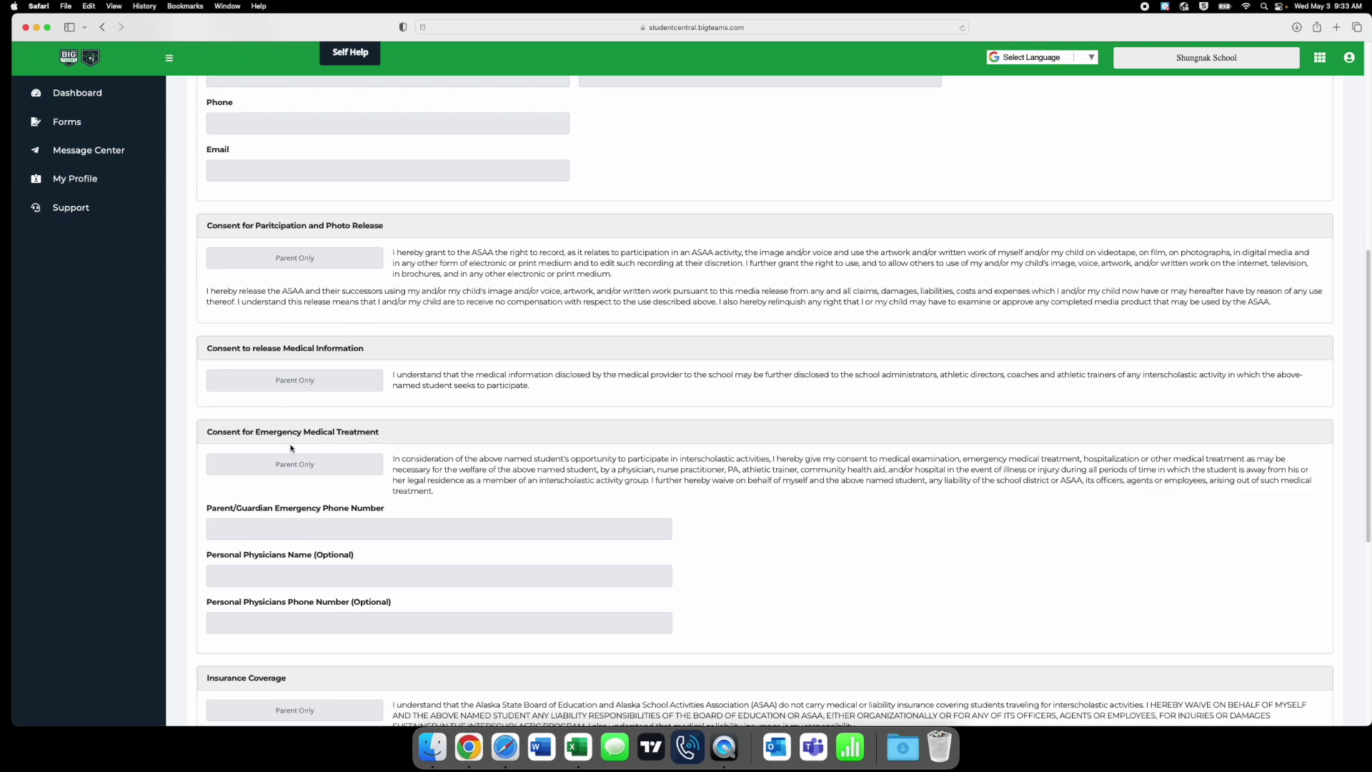
pyautogui.scroll(-3, 303, 407)
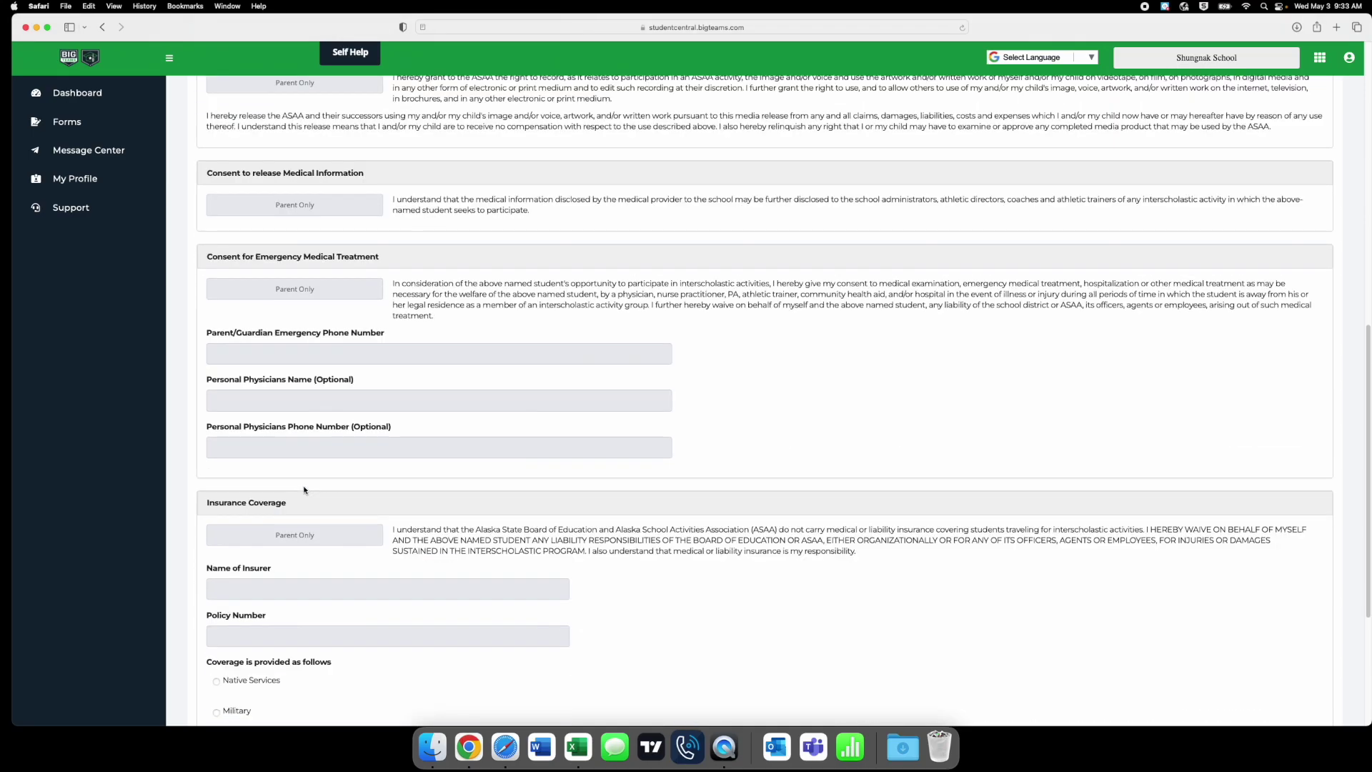
pyautogui.scroll(-3, 312, 461)
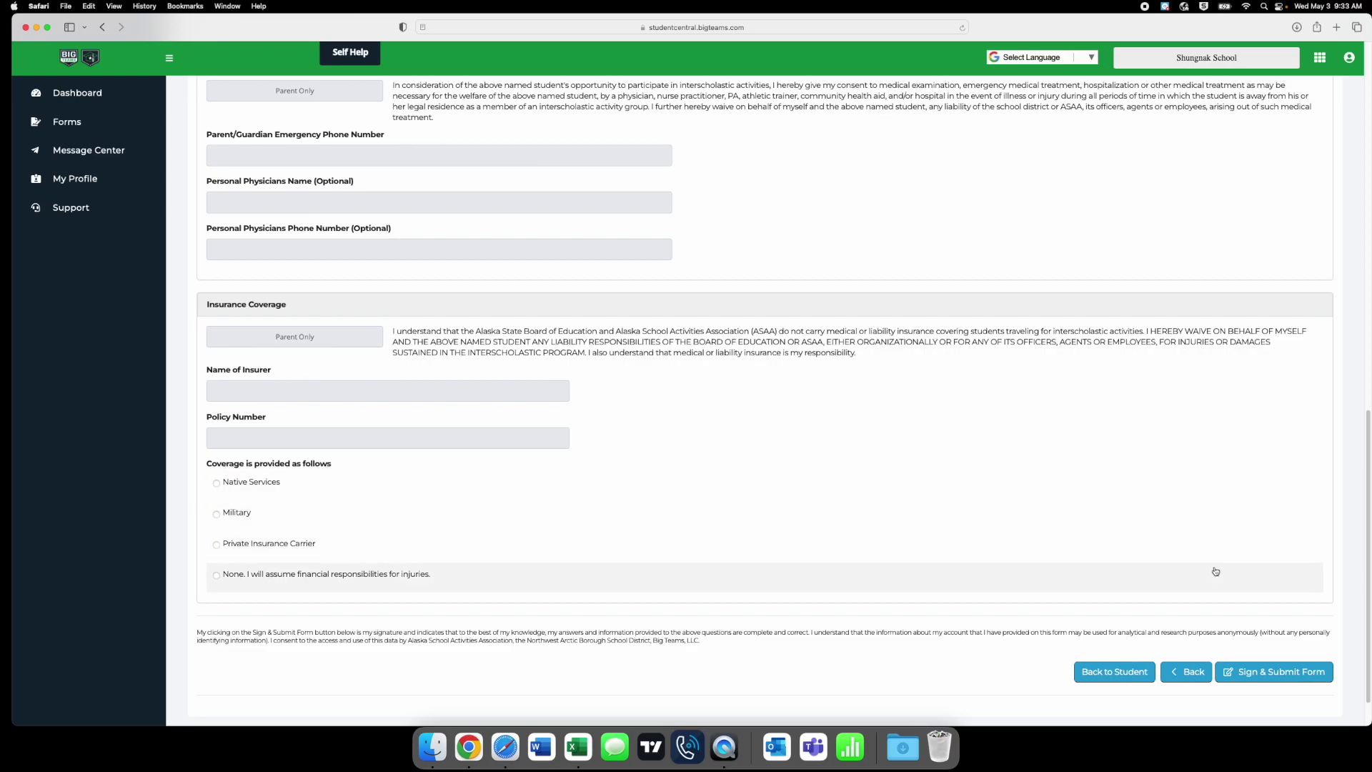
pyautogui.scroll(15, 1041, 551)
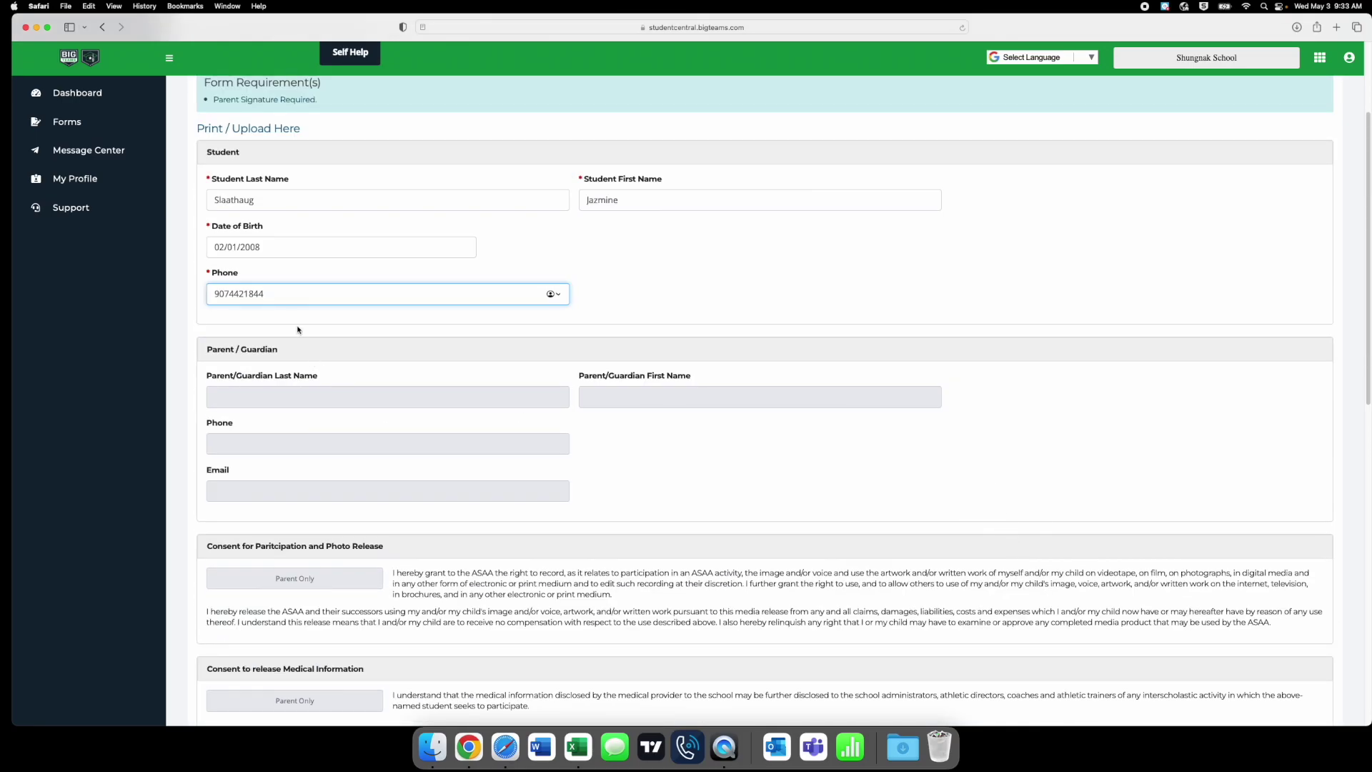
pyautogui.scroll(-15, 834, 496)
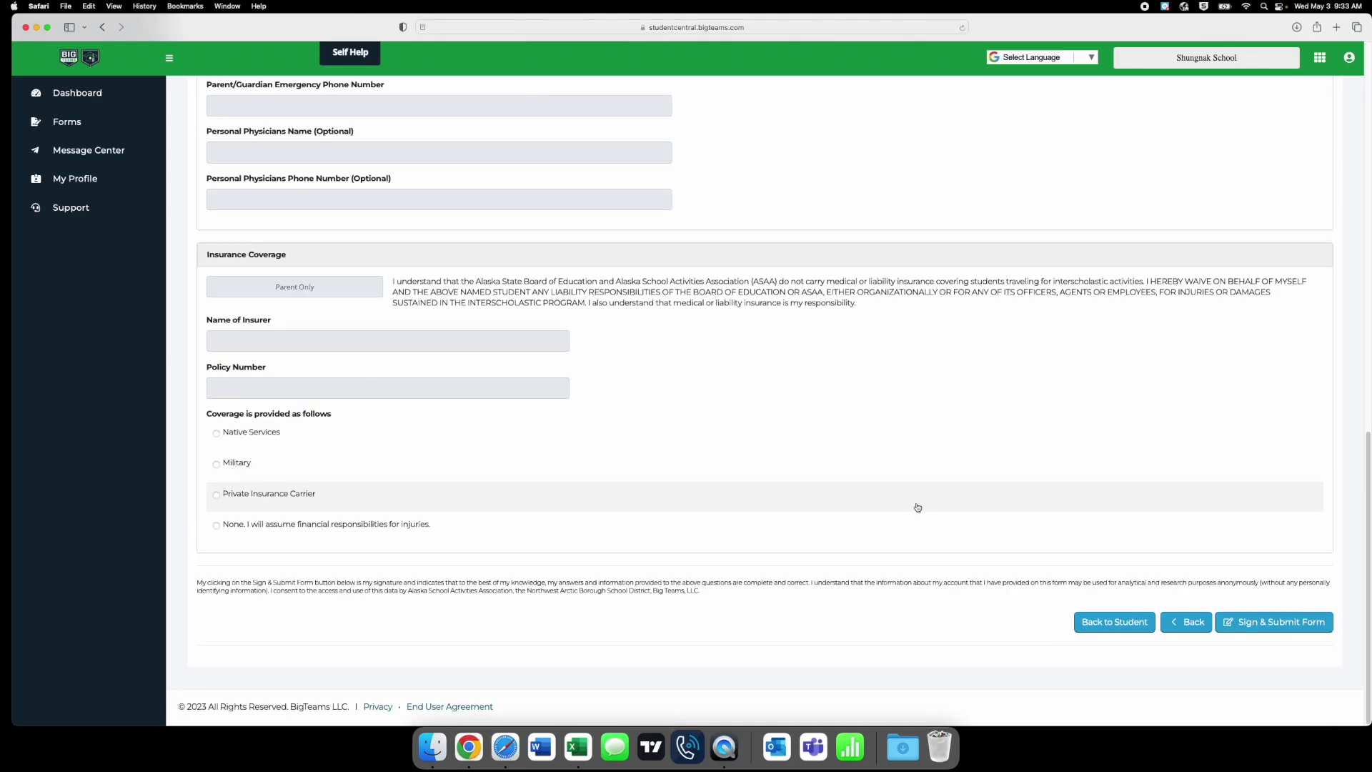
pyautogui.click(1254, 622)
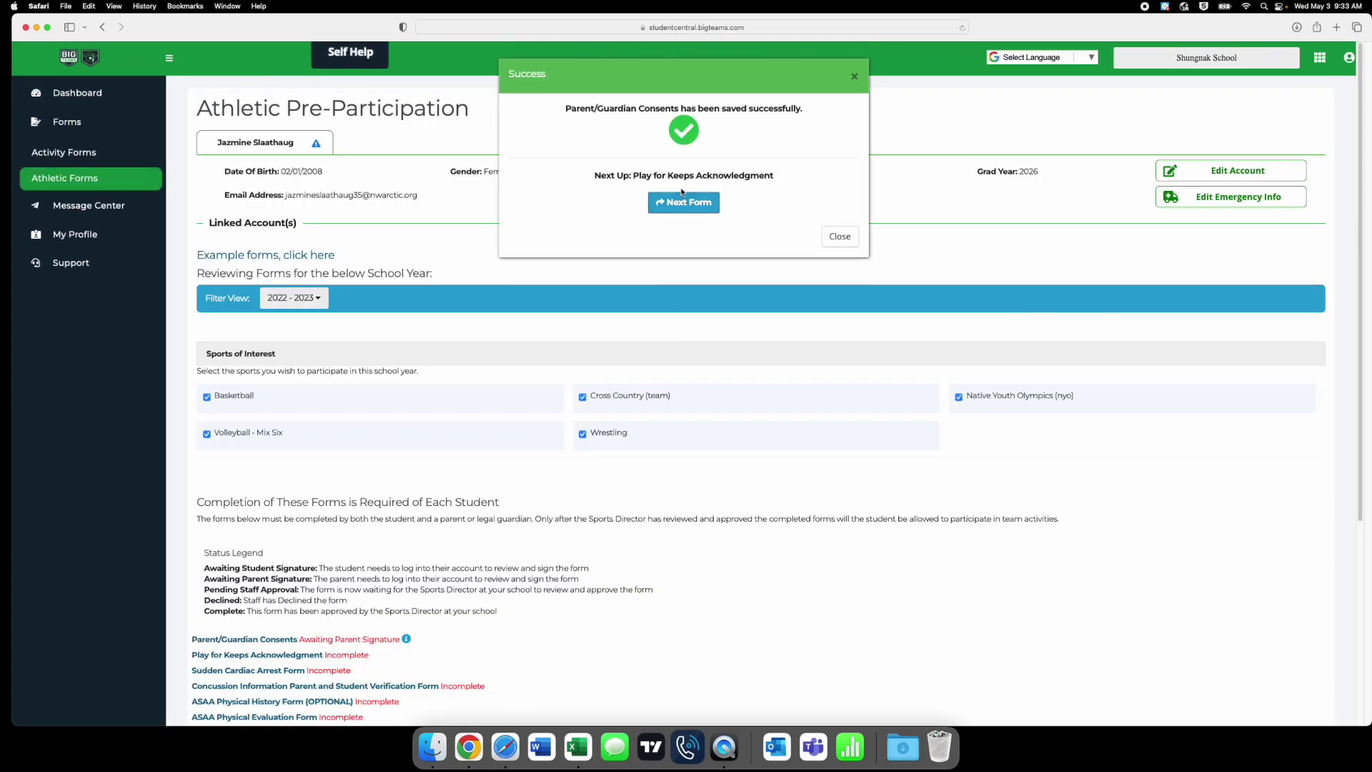
# - Watch the Play for Keeps orientation video, then sign and submit the acknowledgment
pyautogui.click(683, 206)
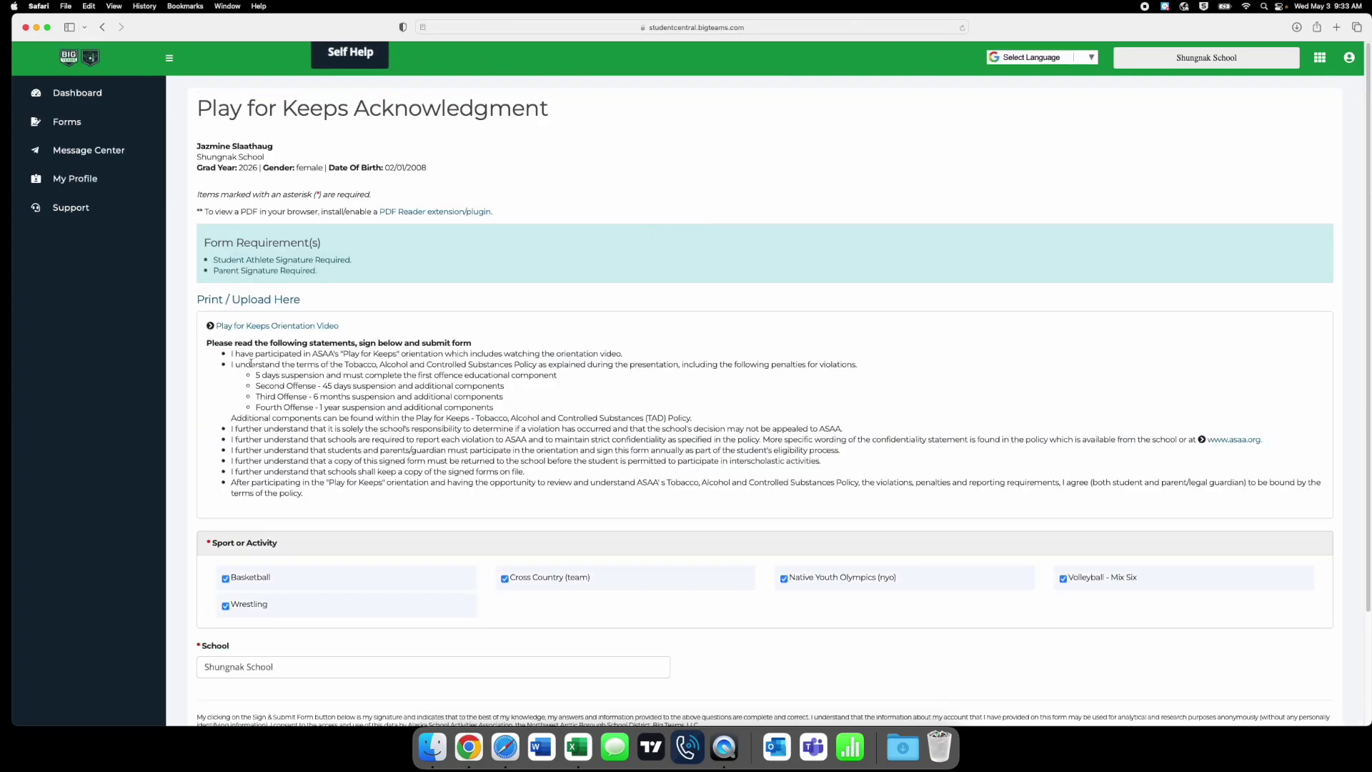
pyautogui.moveTo(227, 355); pyautogui.dragTo(307, 495)
pyautogui.click(371, 409)
pyautogui.click(267, 328)
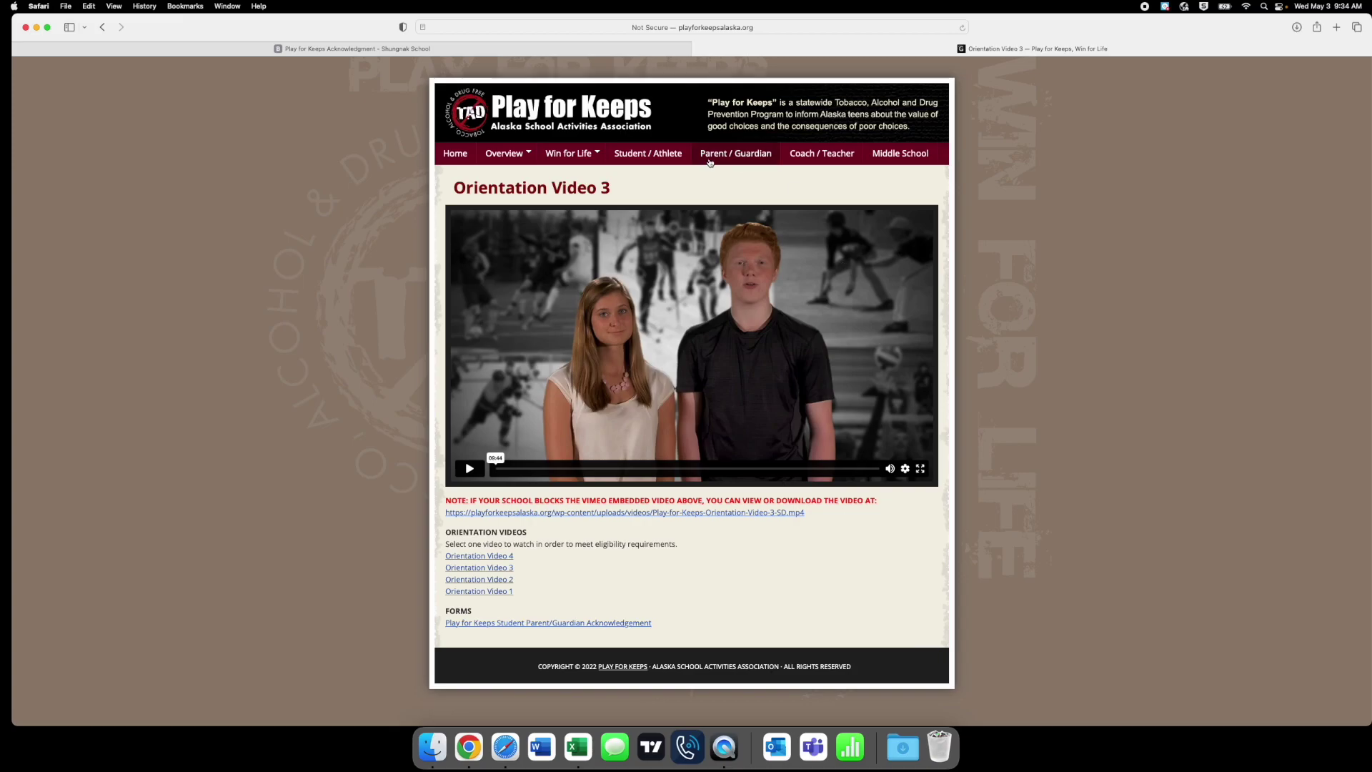
pyautogui.click(698, 49)
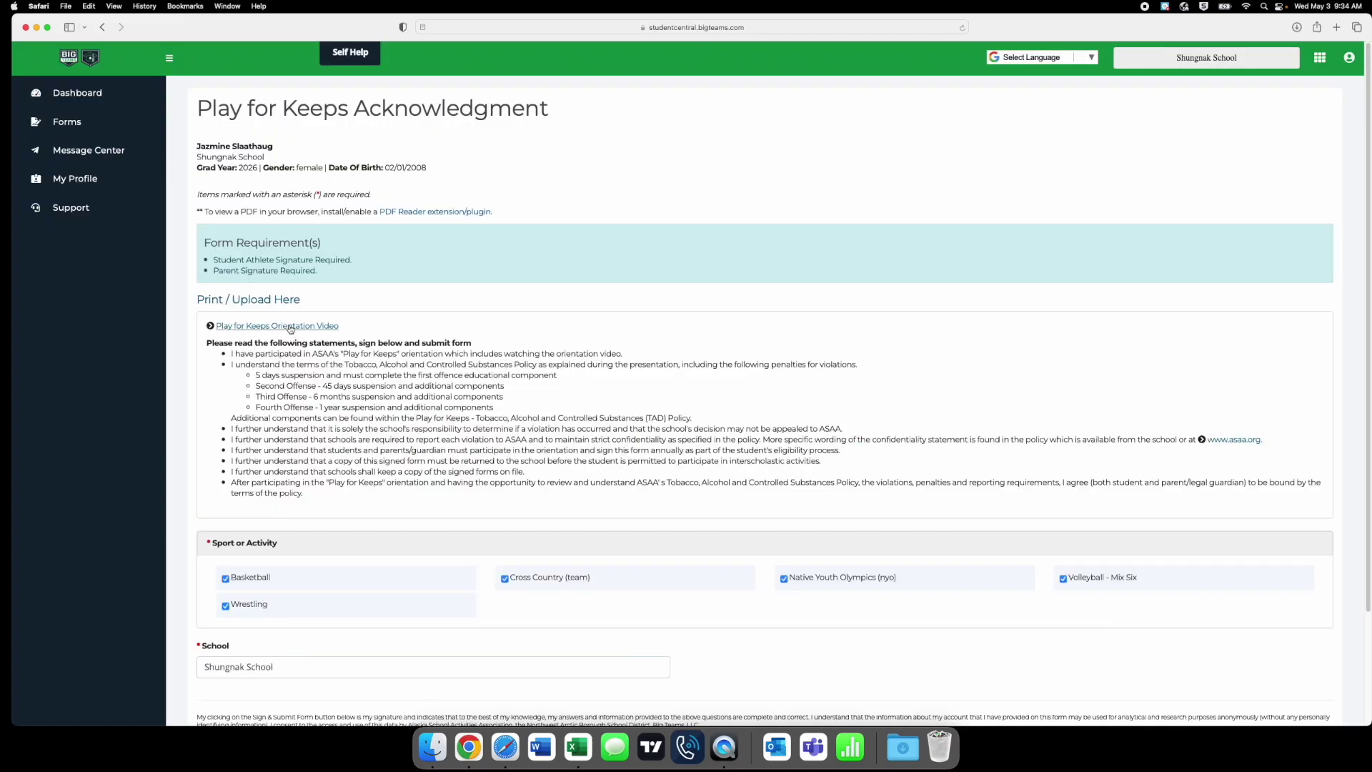
pyautogui.scroll(-5, 332, 481)
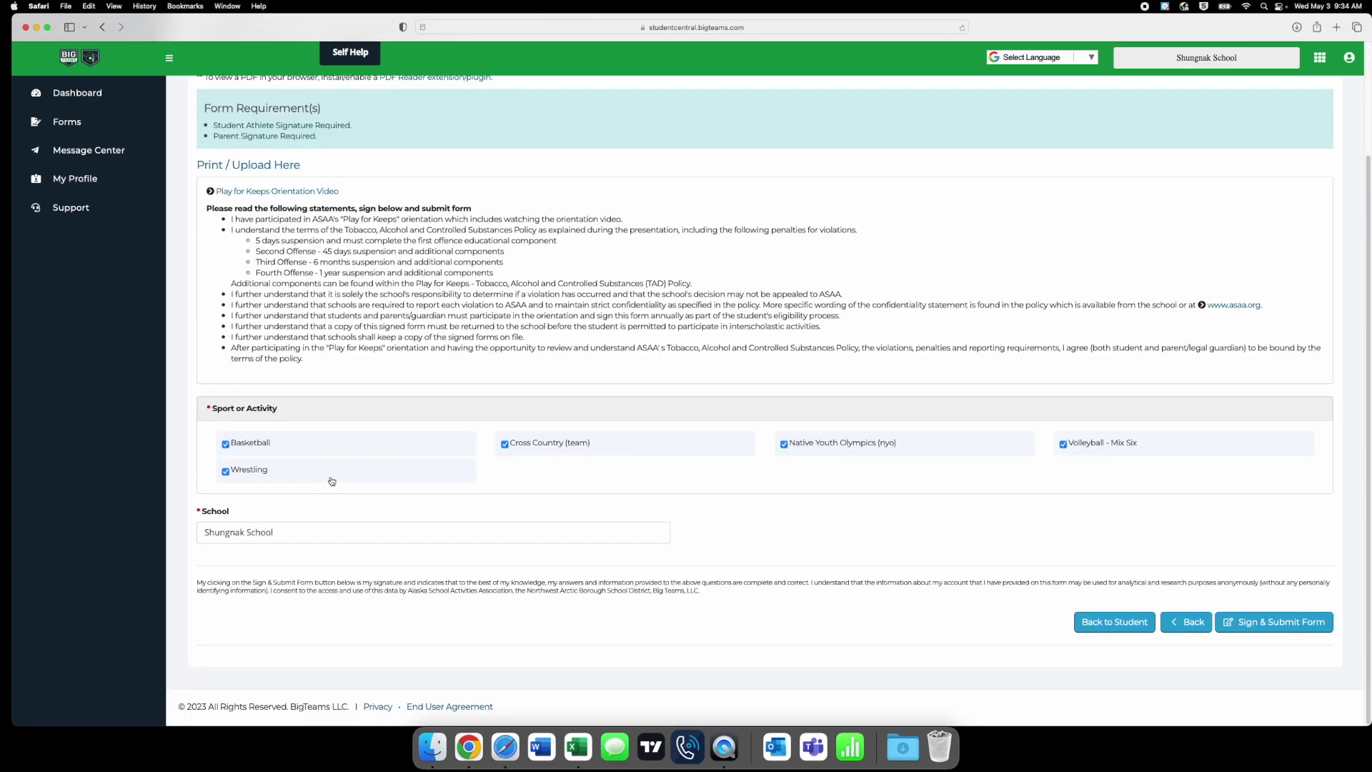
pyautogui.click(1250, 621)
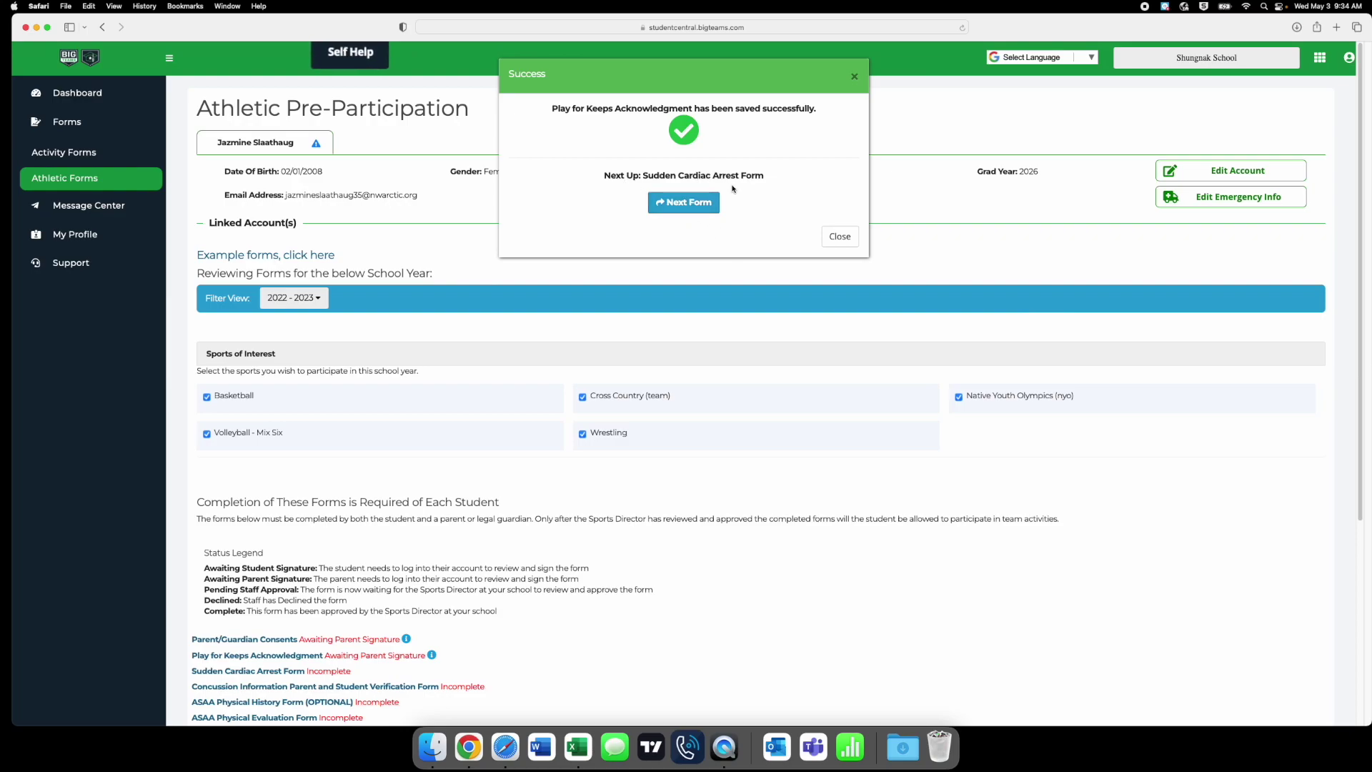
# - Go to the Sudden Cardiac Arrest Form, read through it and sign and submit it
pyautogui.click(687, 204)
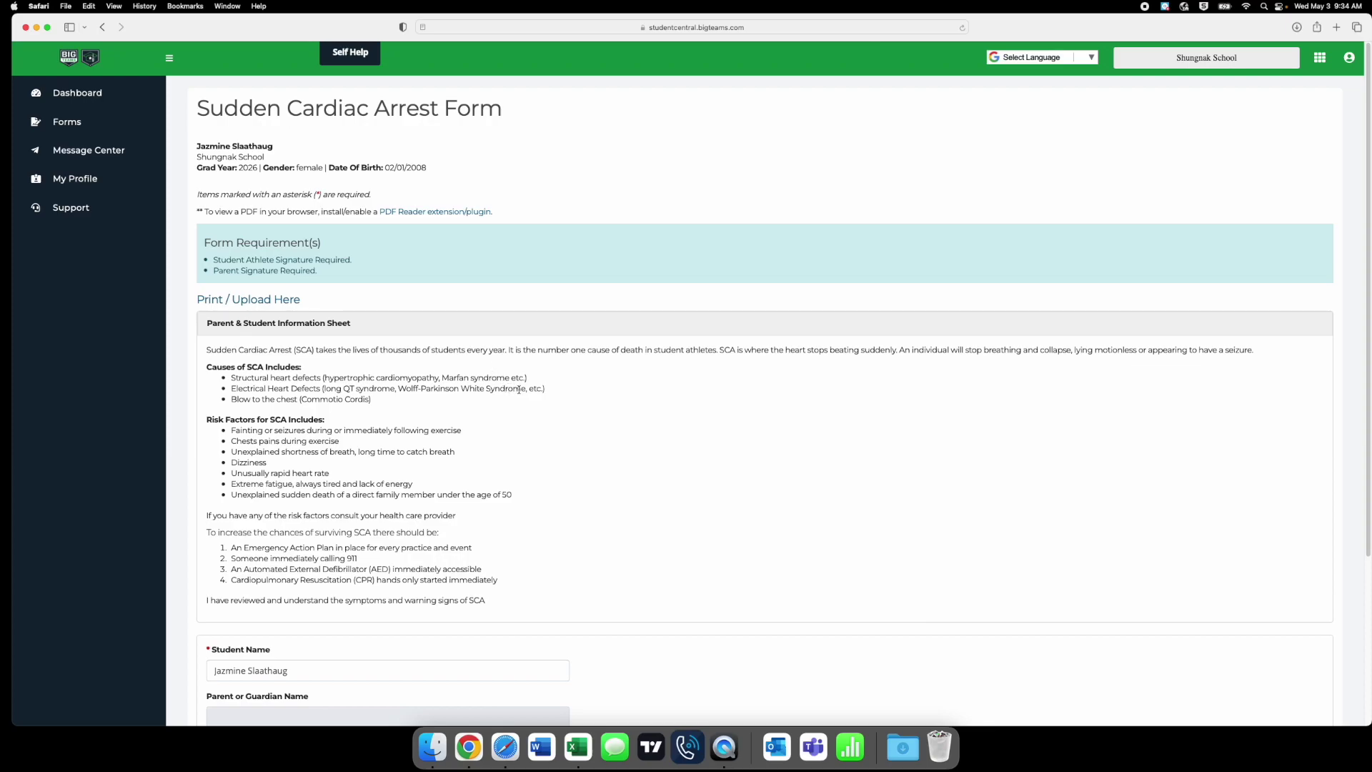
pyautogui.scroll(-5, 518, 392)
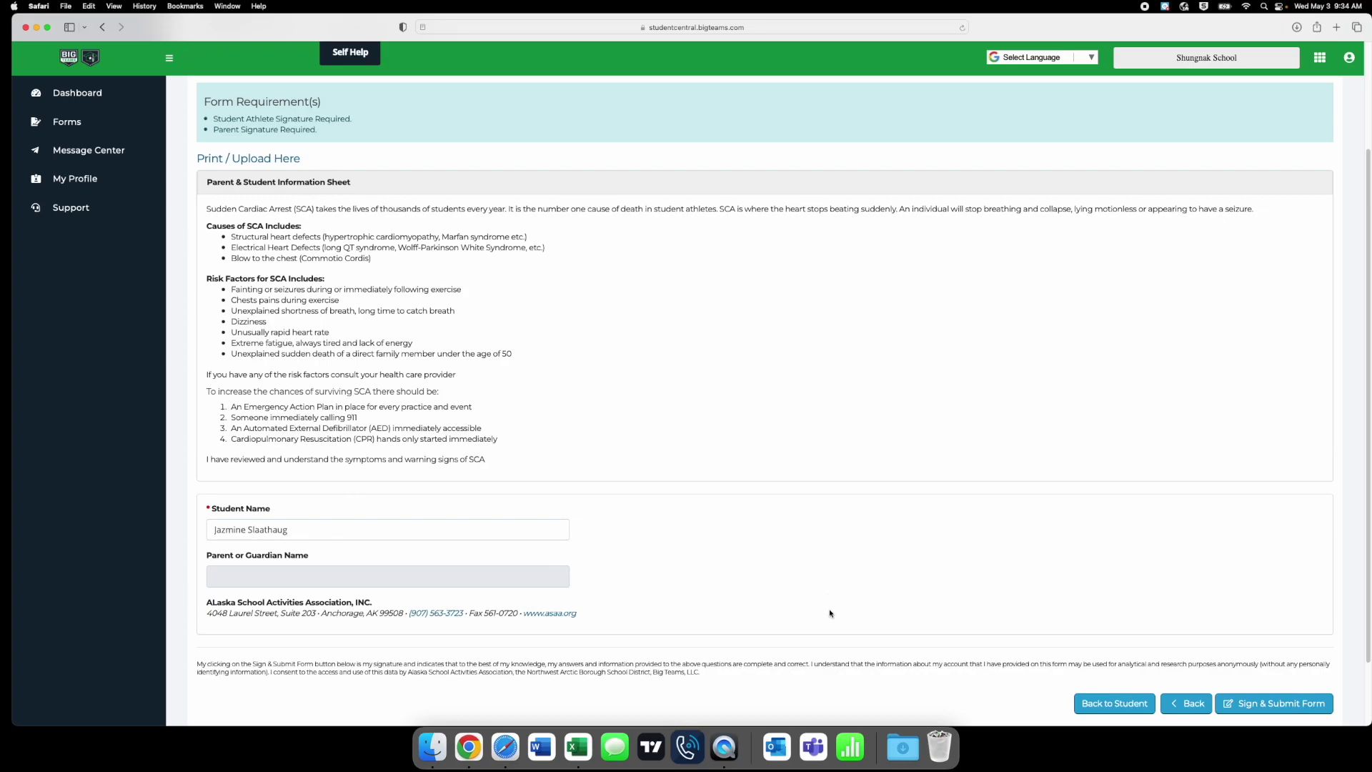
pyautogui.scroll(-3, 1157, 630)
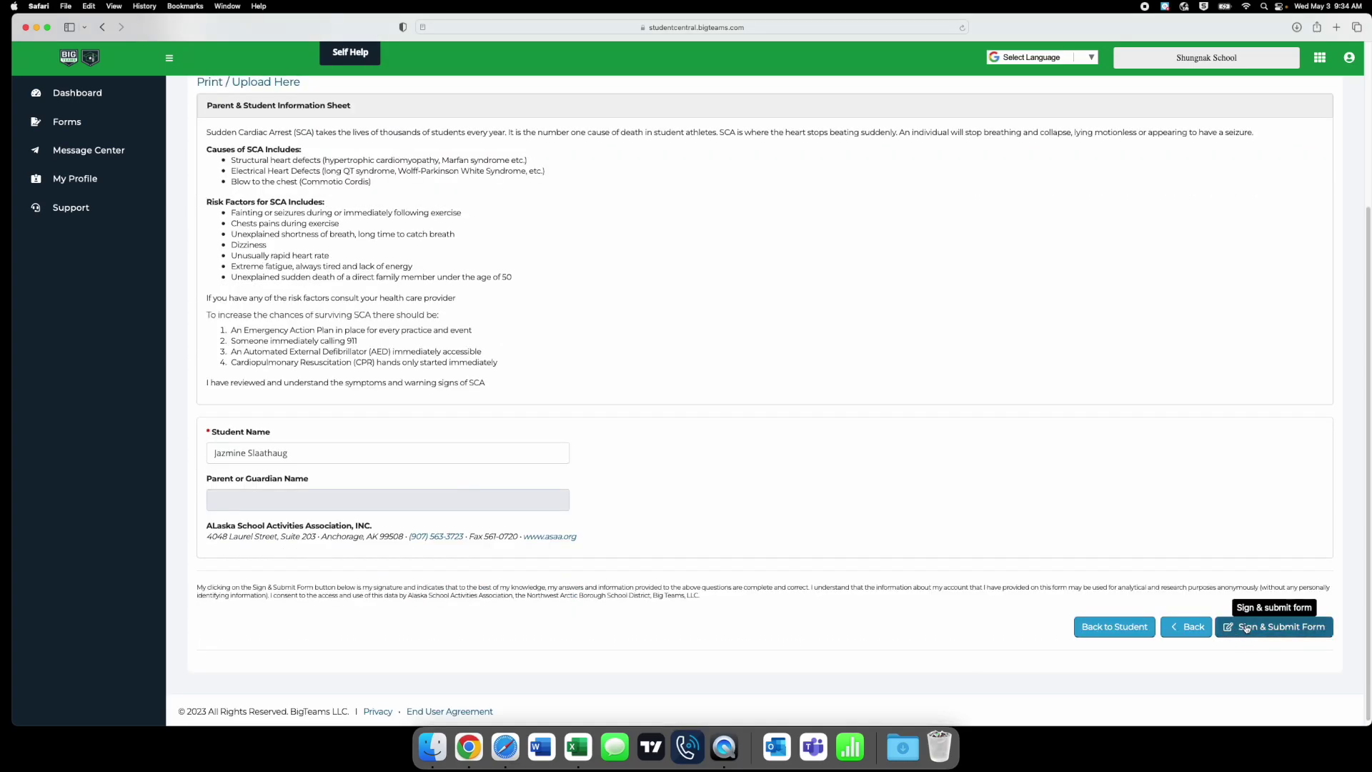
pyautogui.click(1247, 628)
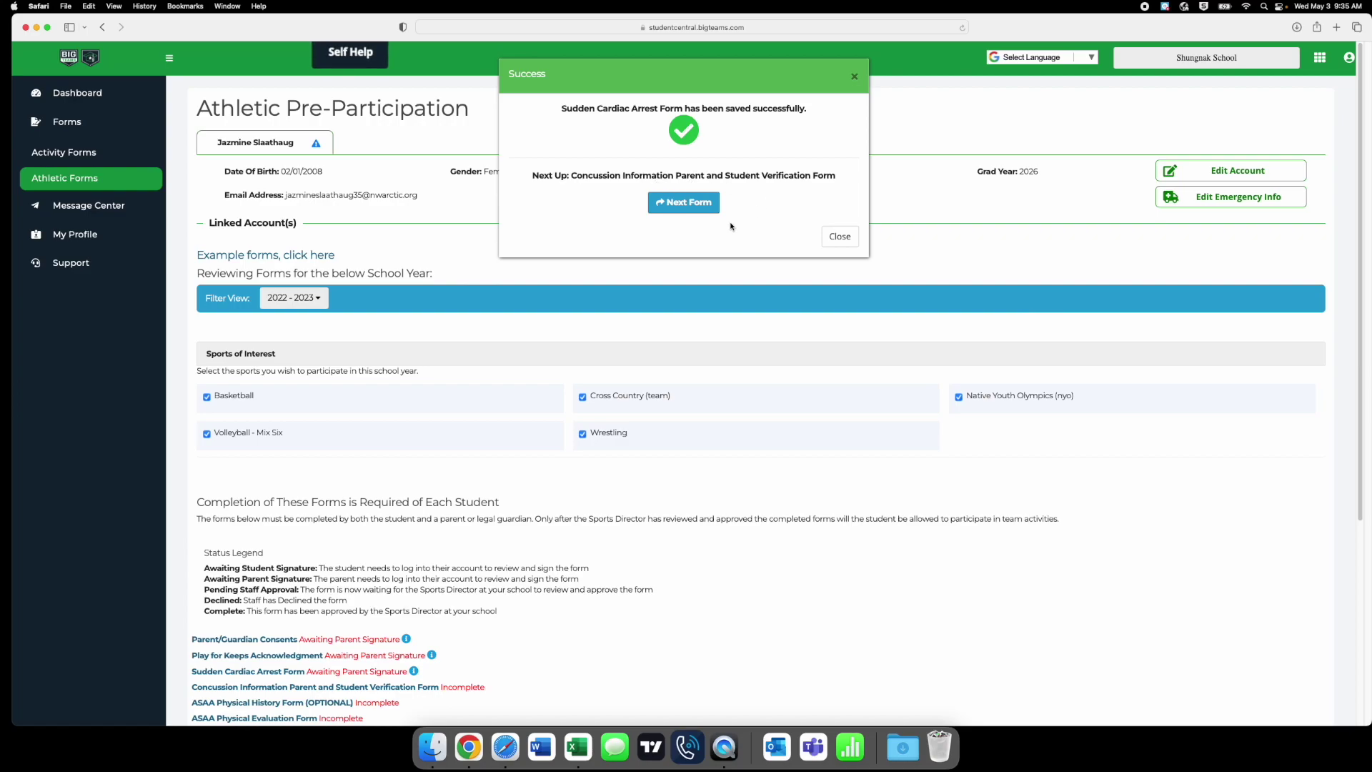
# - Continue to the concussion verification form and open the Concussion Info Athletes fact sheet PDF
pyautogui.click(684, 208)
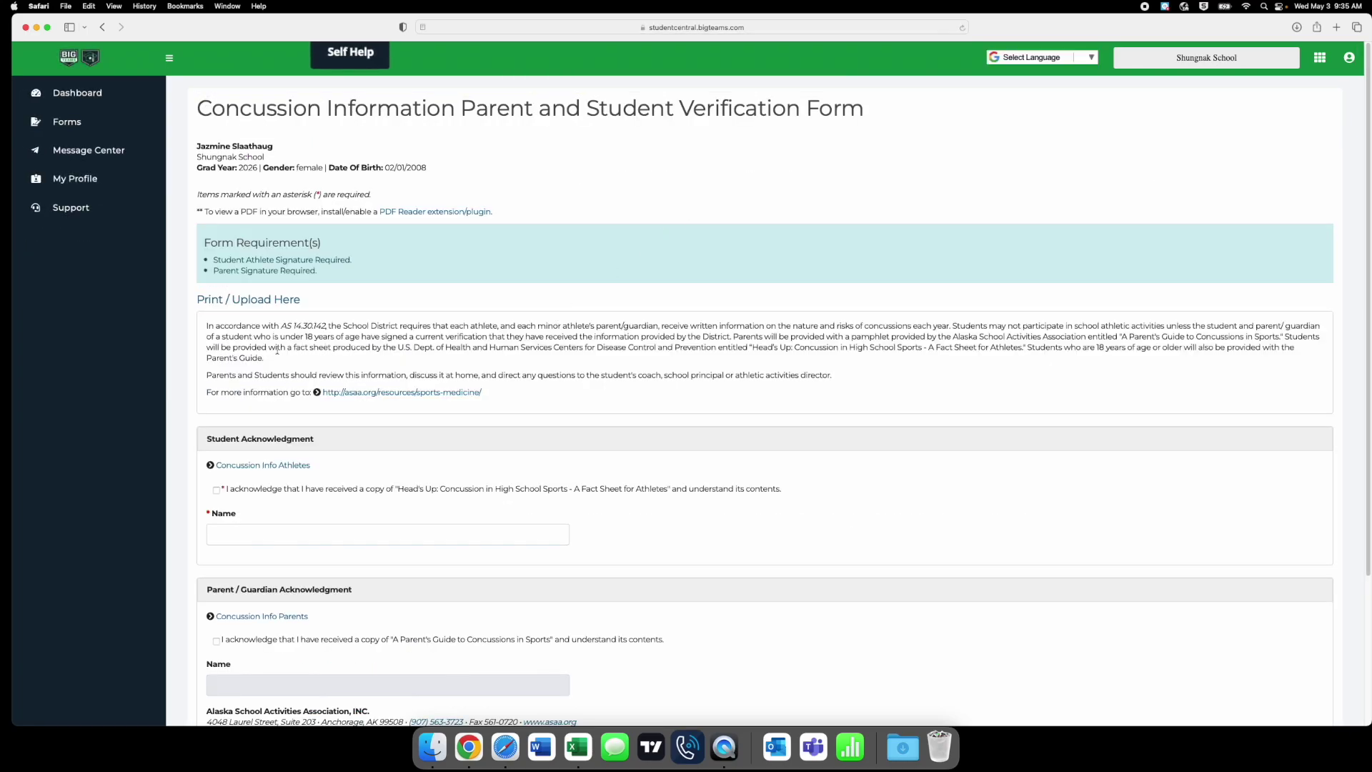
pyautogui.scroll(-1, 236, 405)
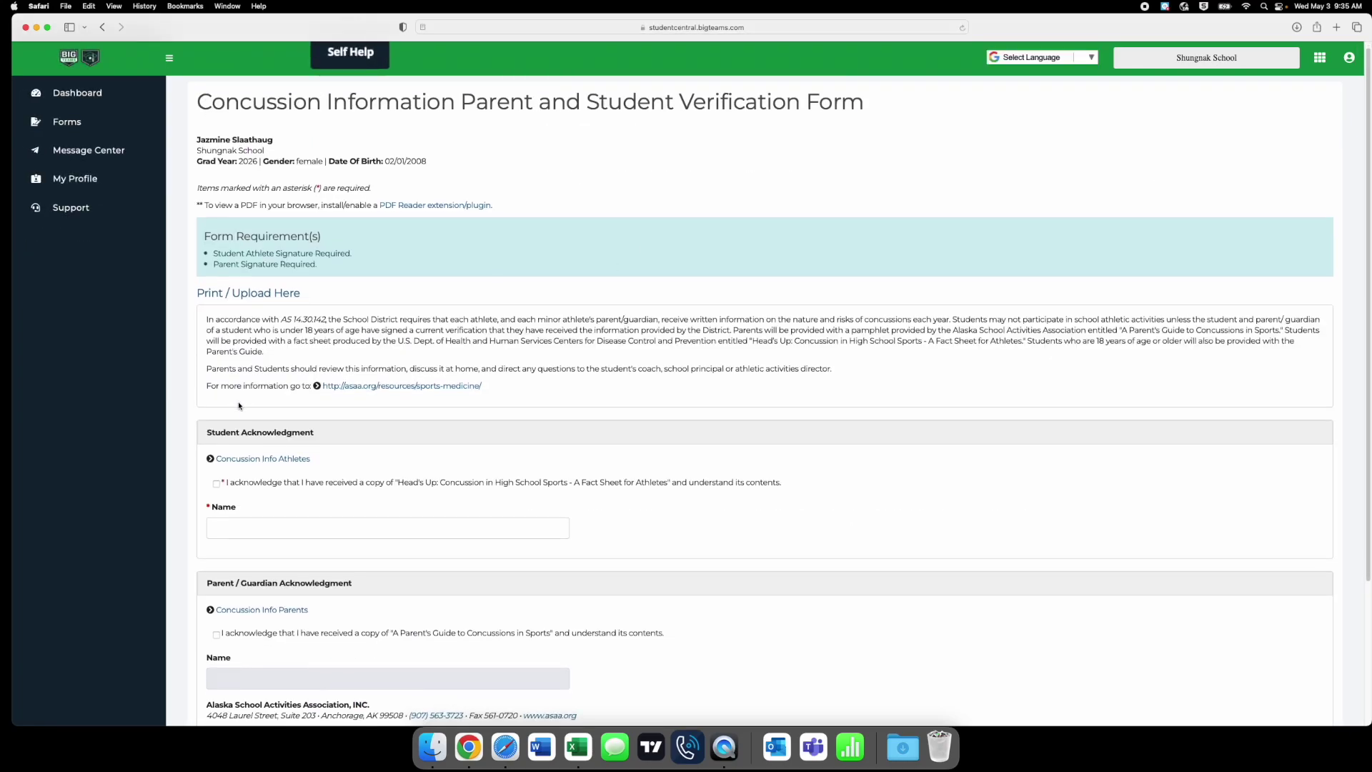
pyautogui.scroll(-2, 264, 450)
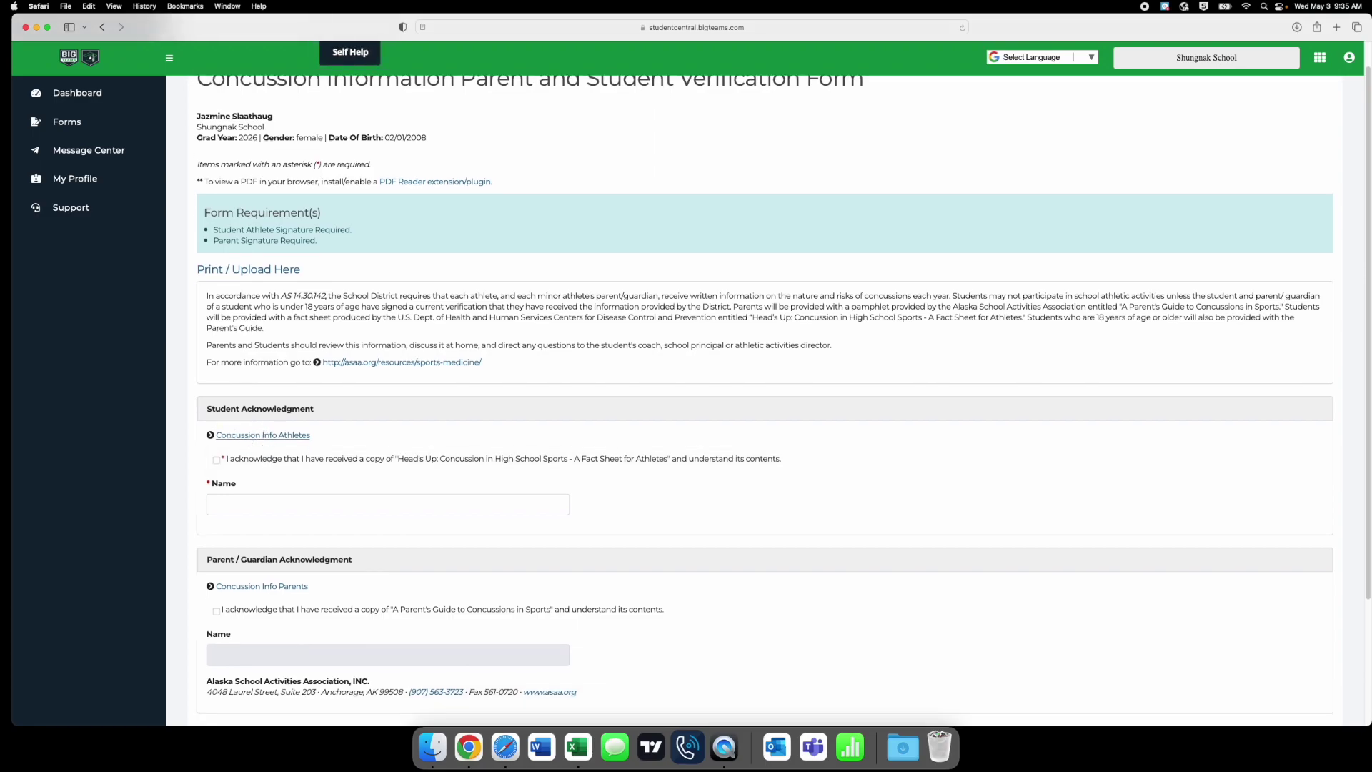
pyautogui.click(263, 436)
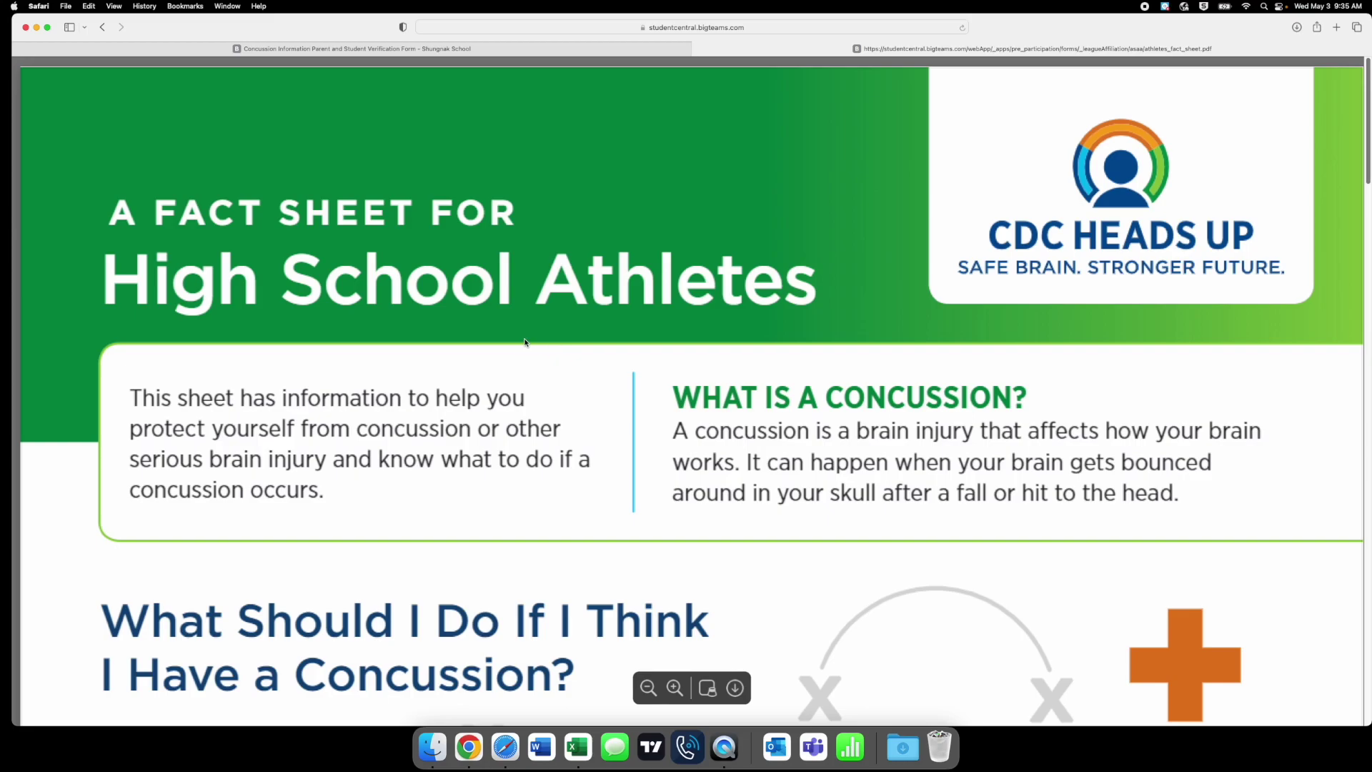
pyautogui.scroll(-1, 512, 361)
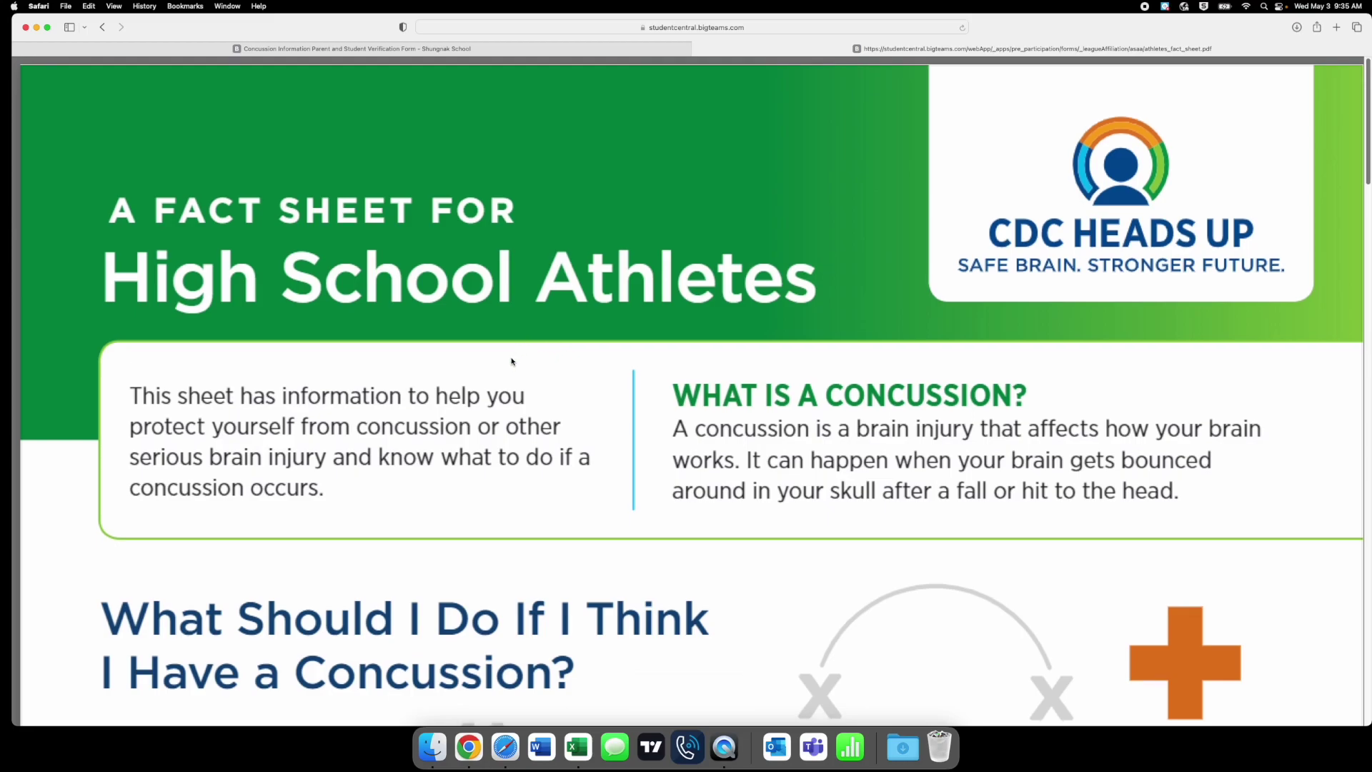
pyautogui.scroll(-5, 512, 361)
pyautogui.scroll(-10, 513, 360)
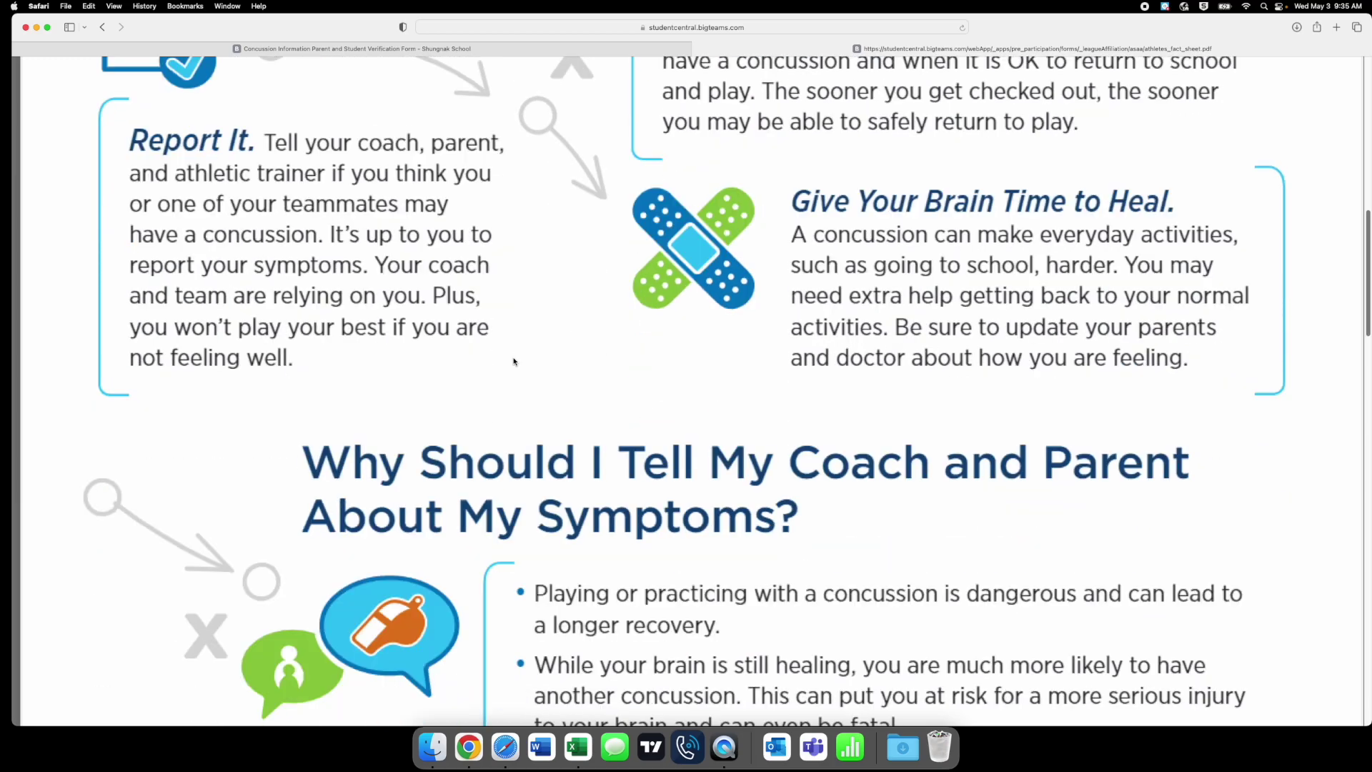
pyautogui.scroll(-9, 642, 371)
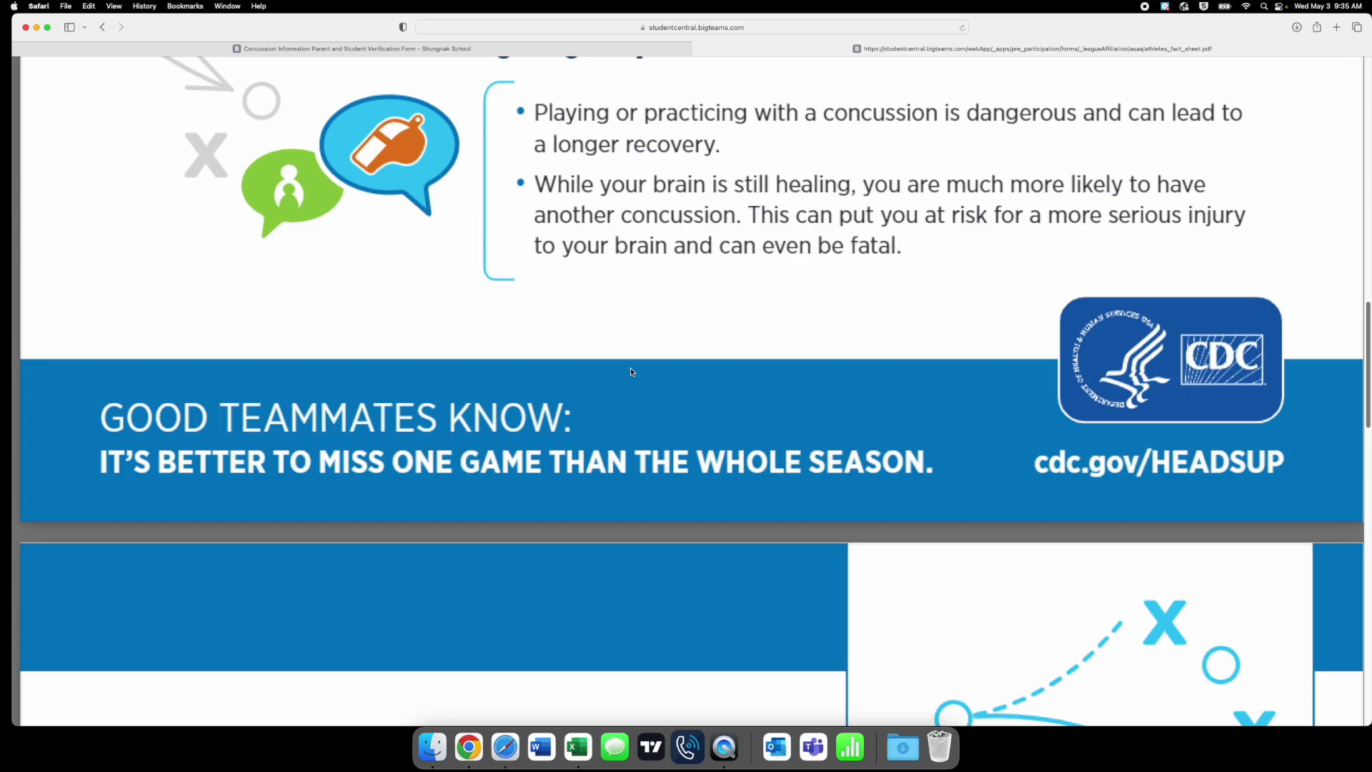
pyautogui.scroll(-20, 629, 370)
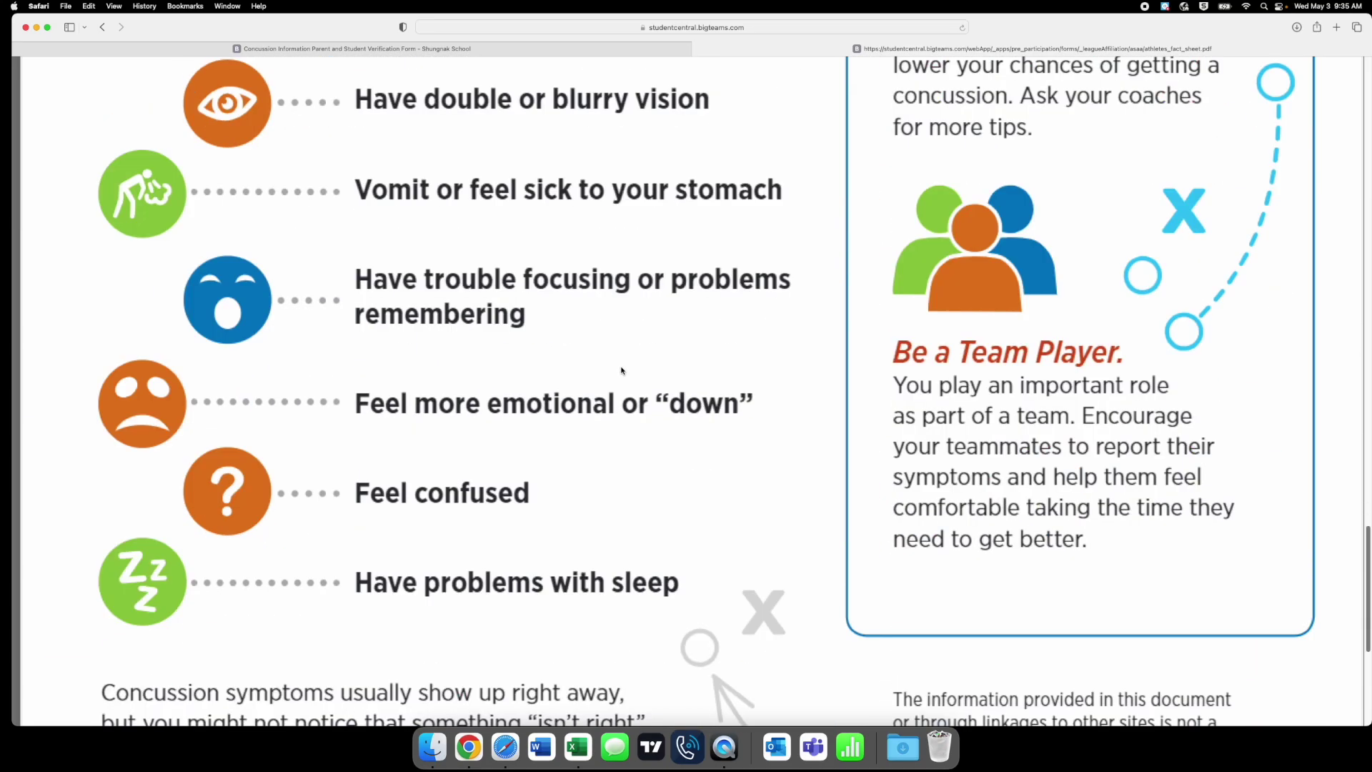
pyautogui.scroll(-6, 621, 370)
pyautogui.scroll(-1, 620, 371)
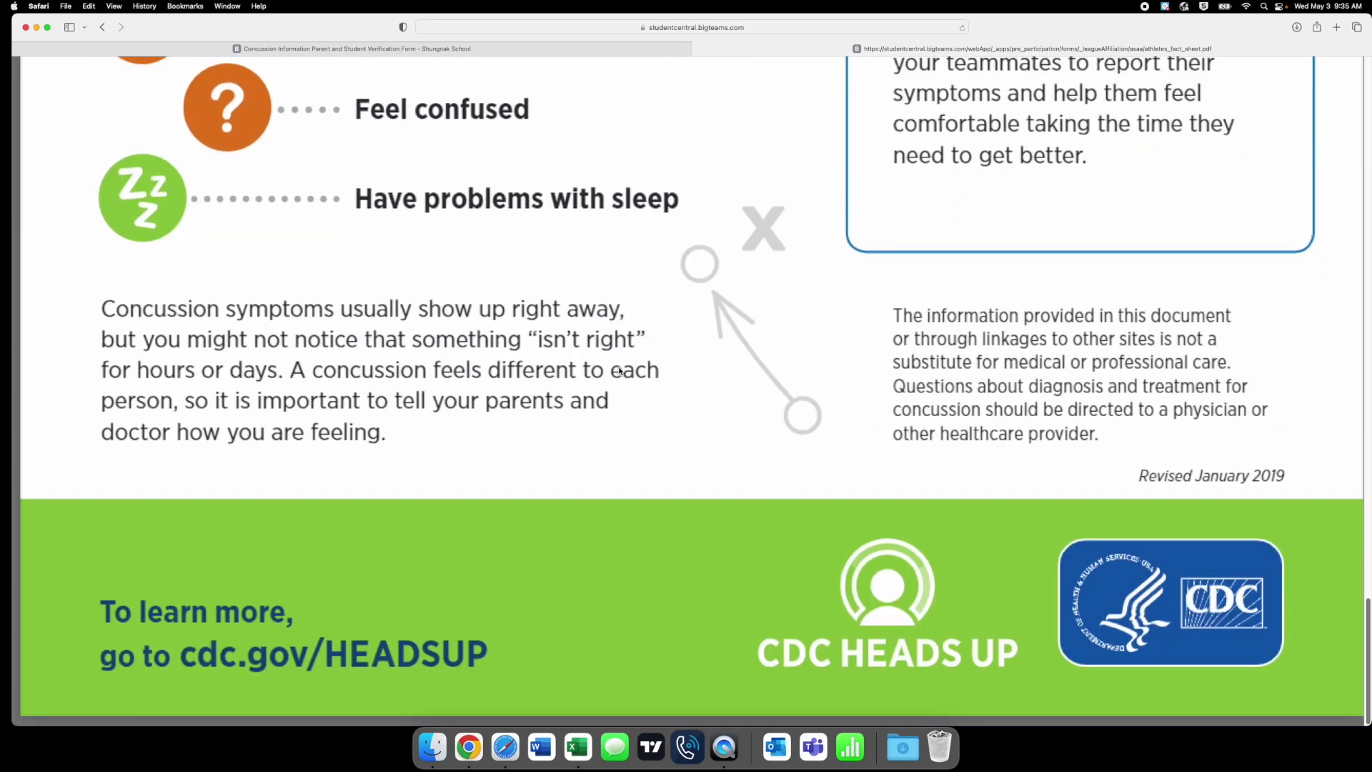
pyautogui.scroll(20, 620, 371)
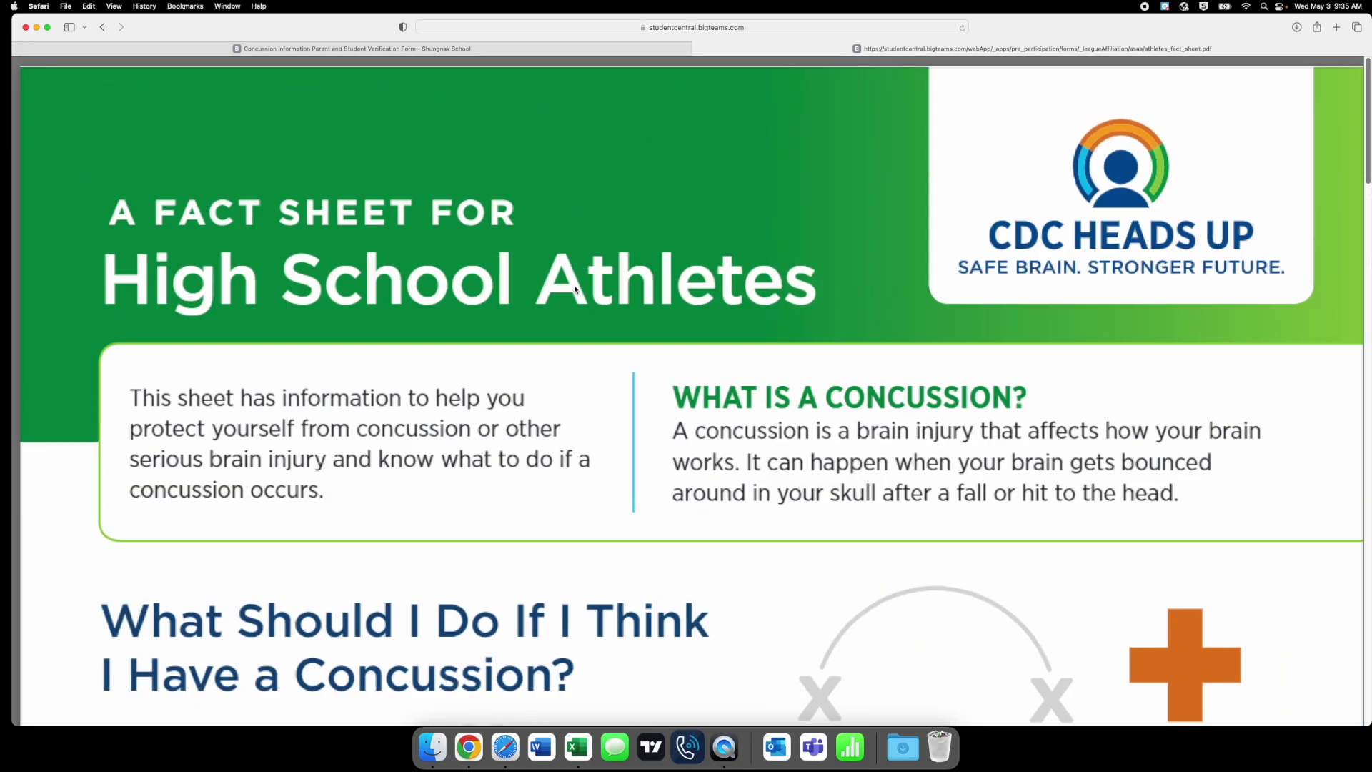
# - Back on the concussion form, enter the student's name and sign and submit
pyautogui.click(699, 48)
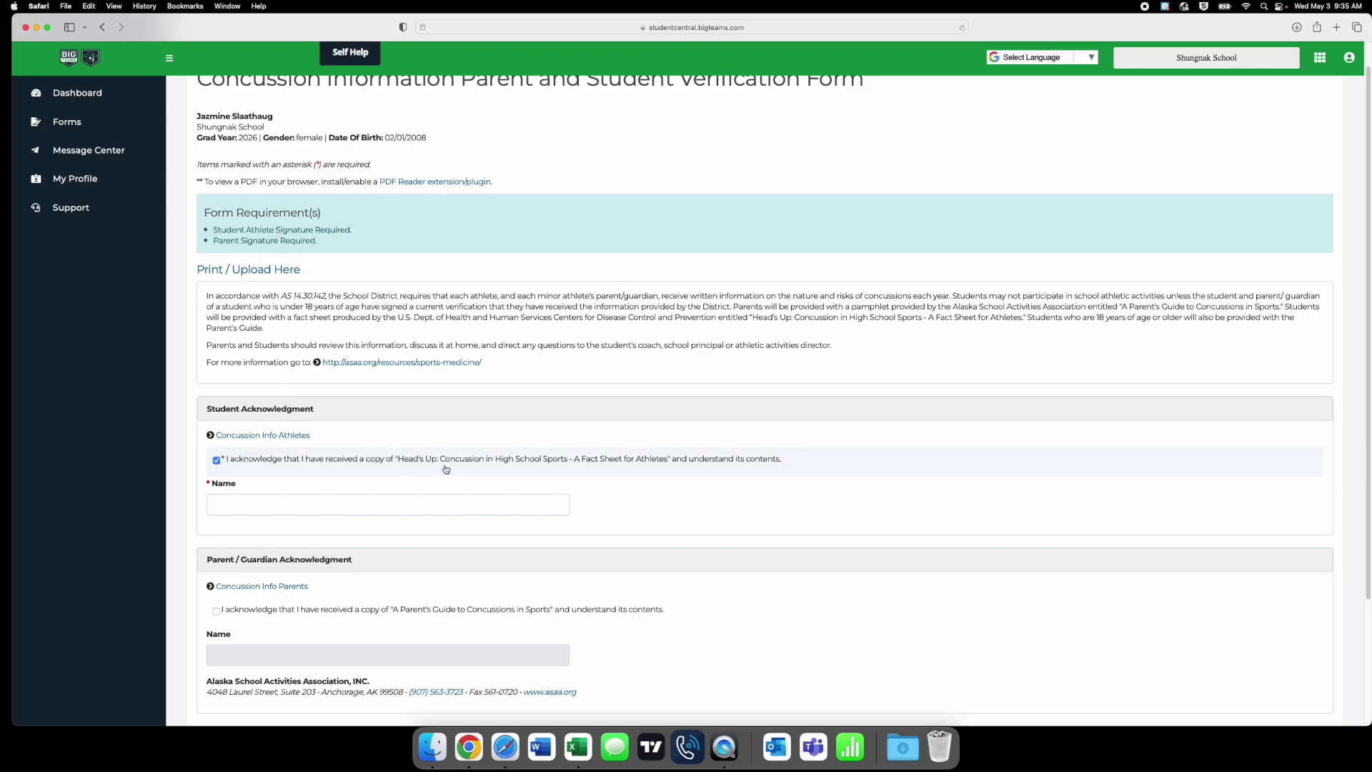
pyautogui.click(297, 508)
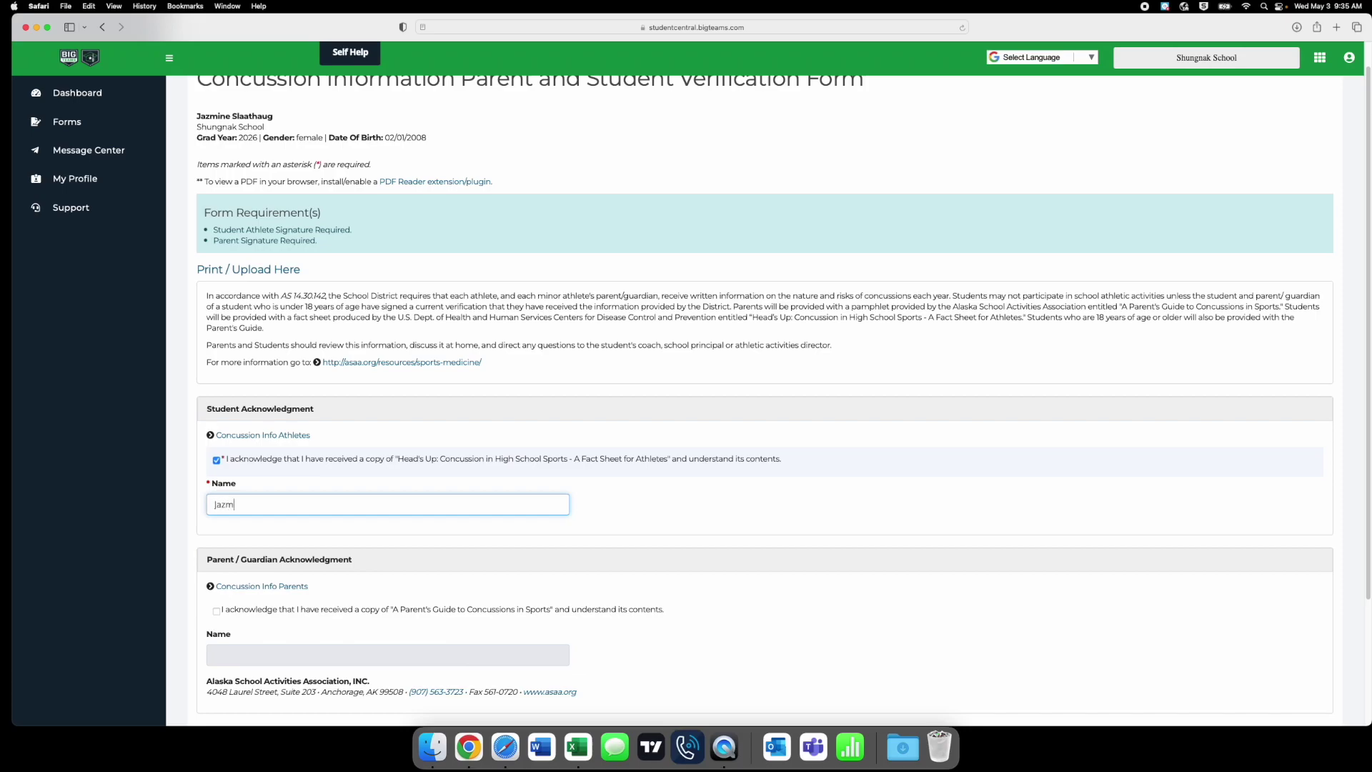
pyautogui.scroll(-5, 762, 493)
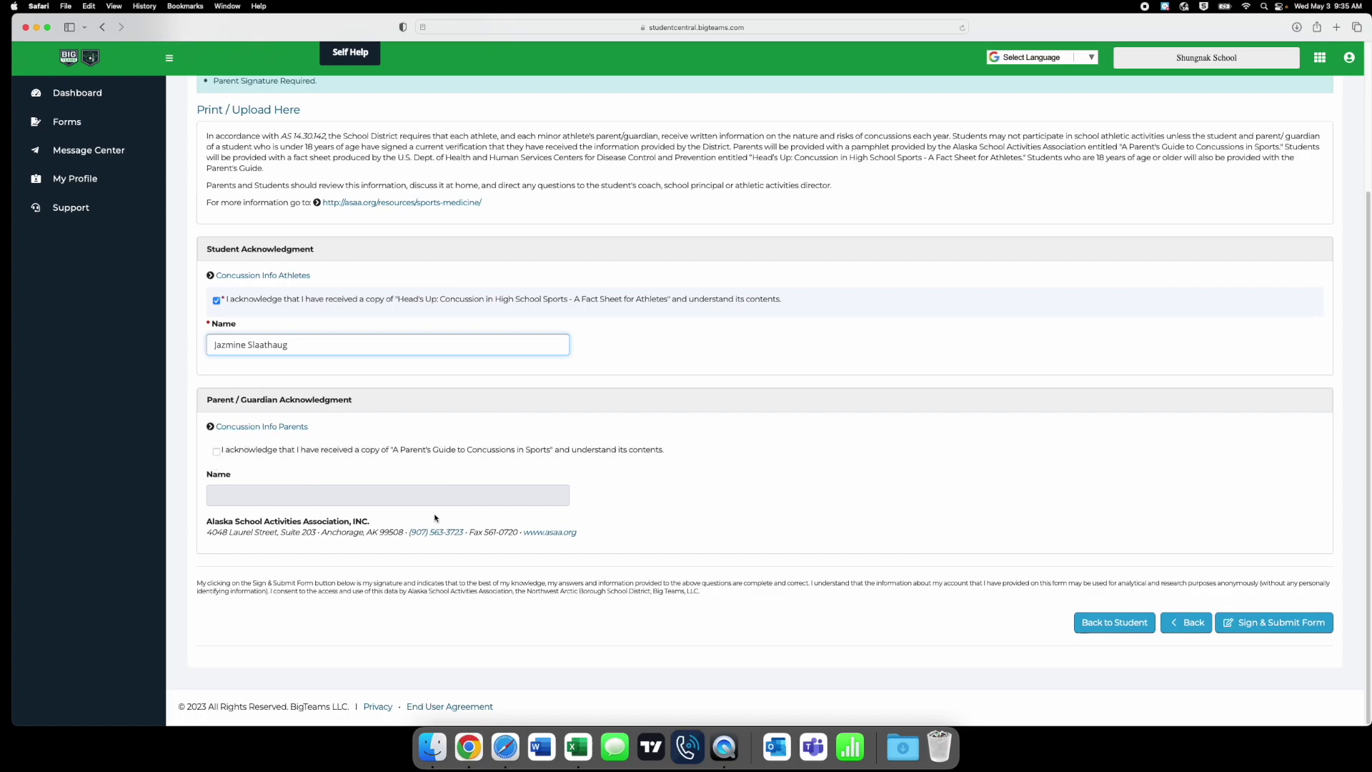
pyautogui.click(1261, 623)
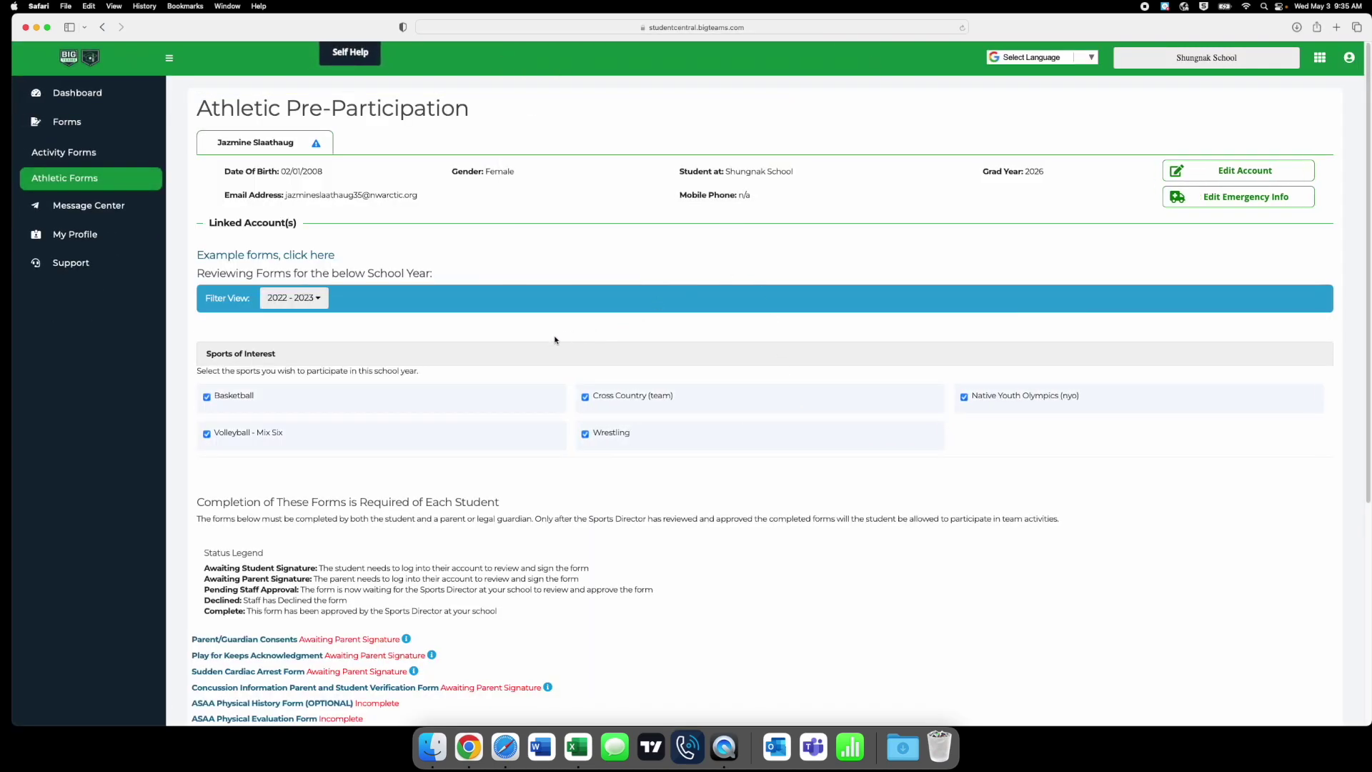
# - Open and look through the optional ASAA Physical History Form
pyautogui.scroll(-3, 501, 353)
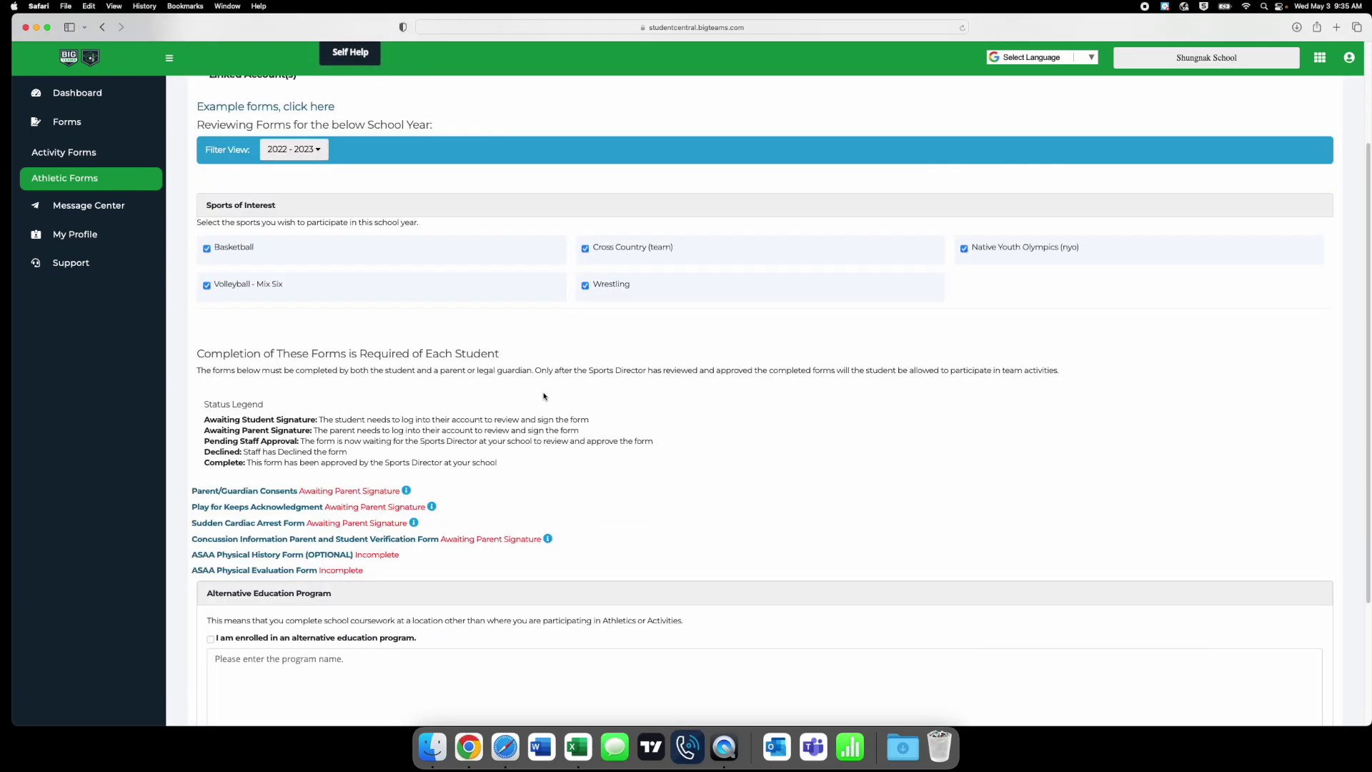
pyautogui.click(259, 556)
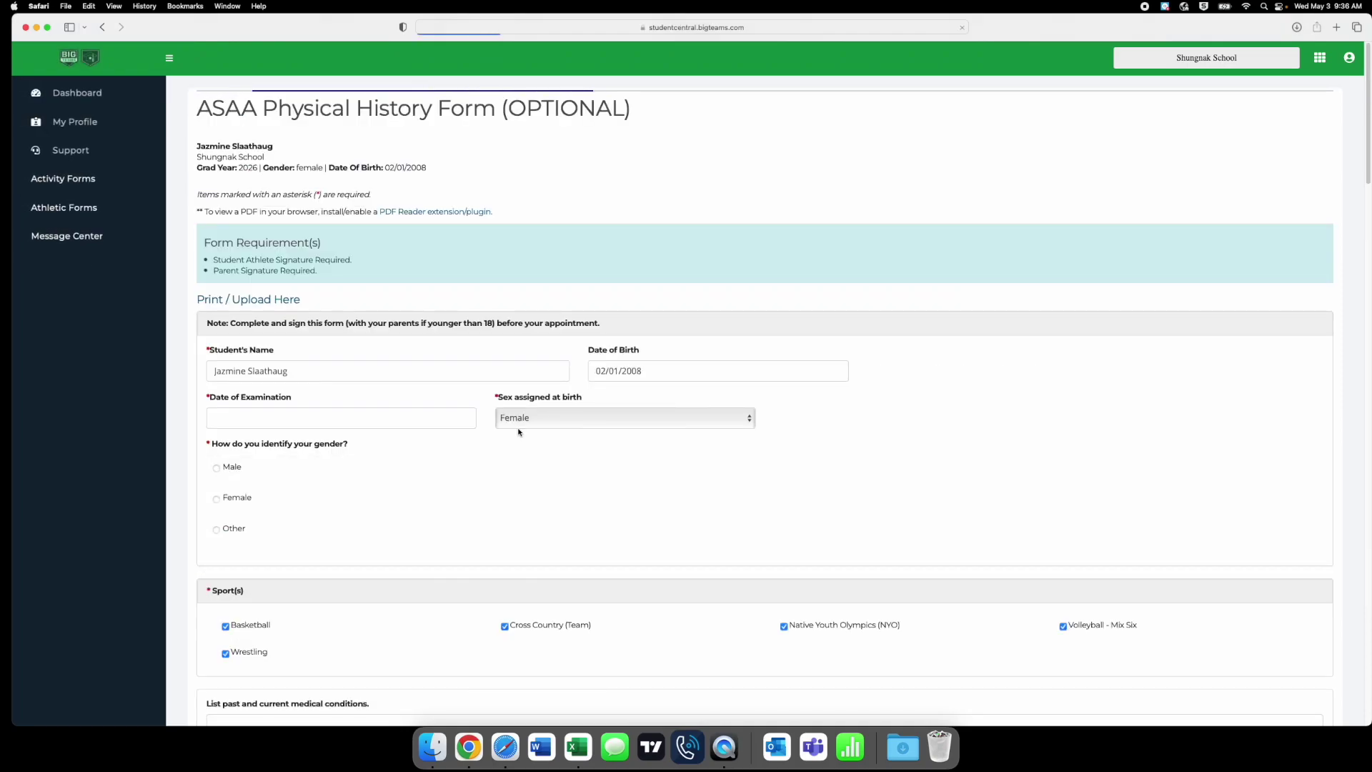
pyautogui.scroll(-3, 505, 436)
pyautogui.scroll(-5, 504, 435)
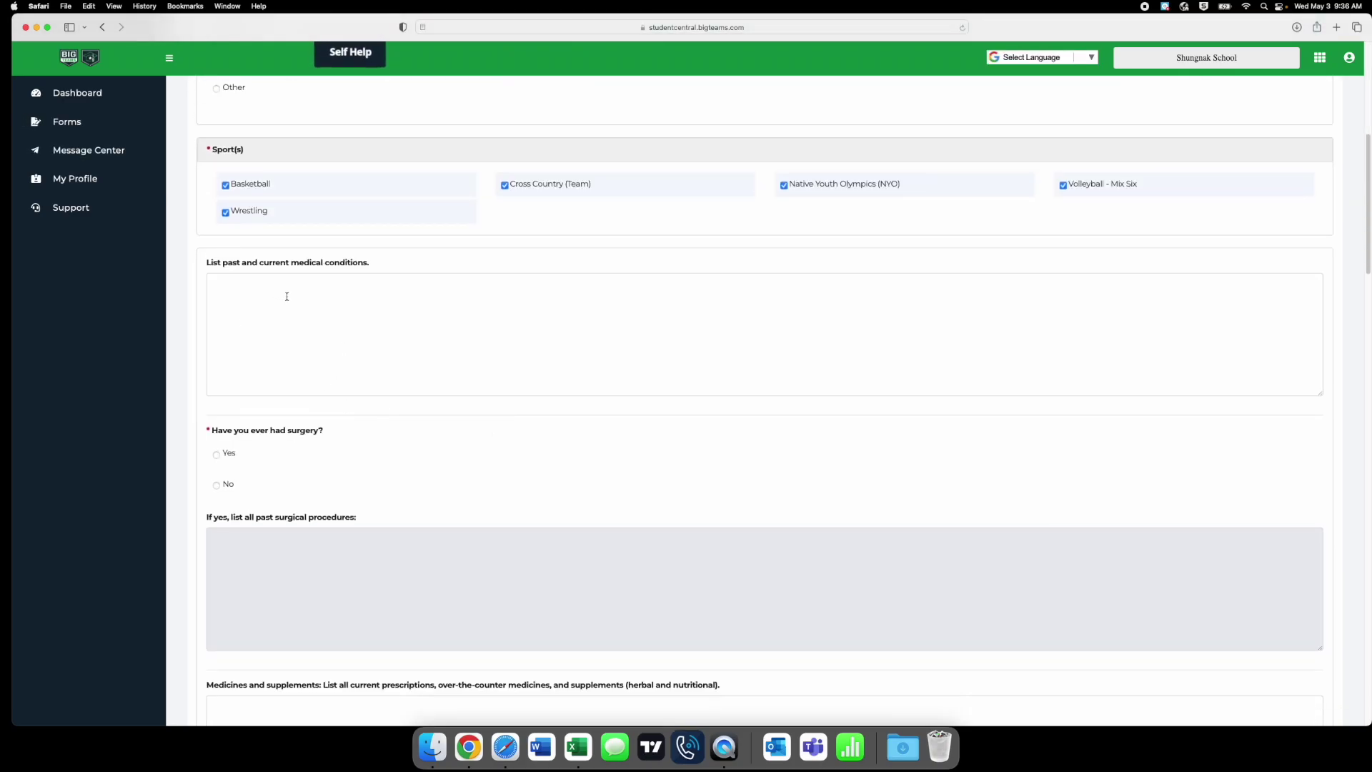
pyautogui.scroll(-5, 328, 312)
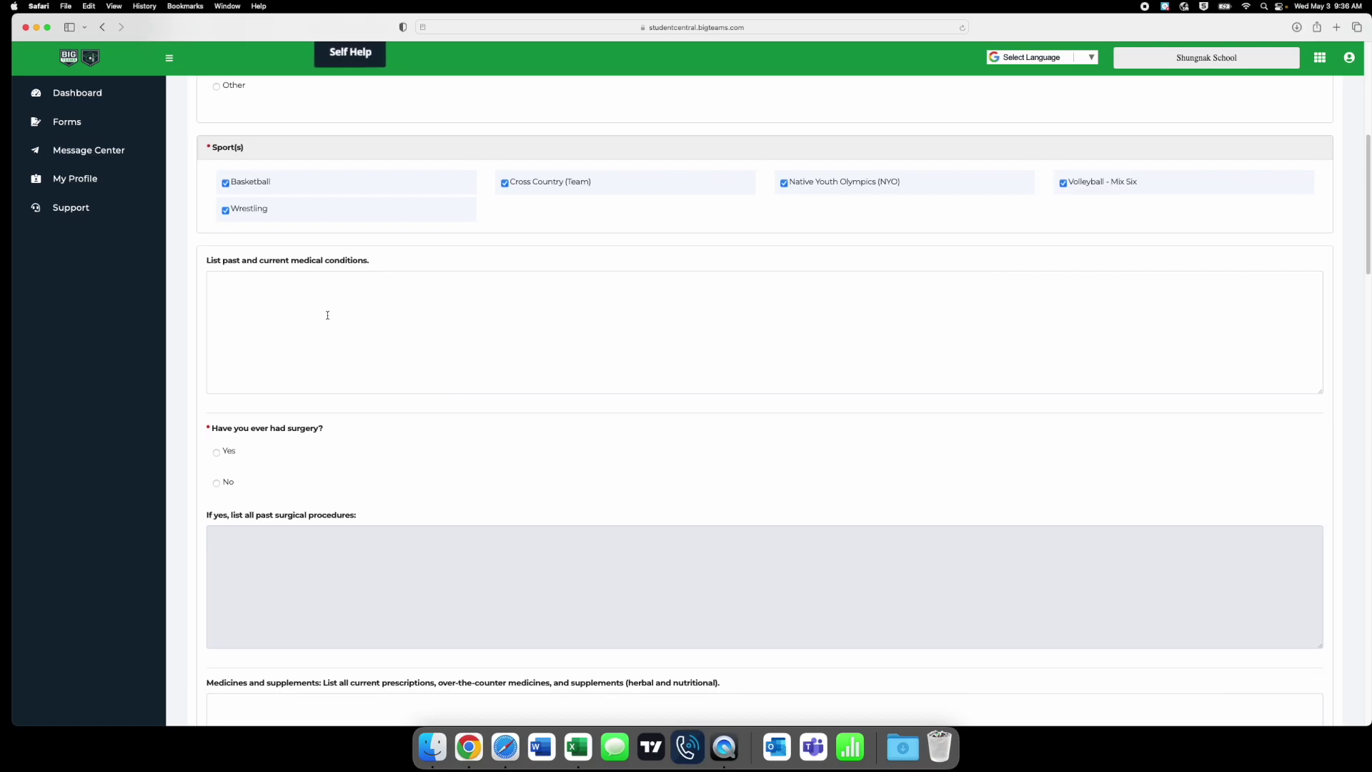
pyautogui.scroll(-10, 257, 402)
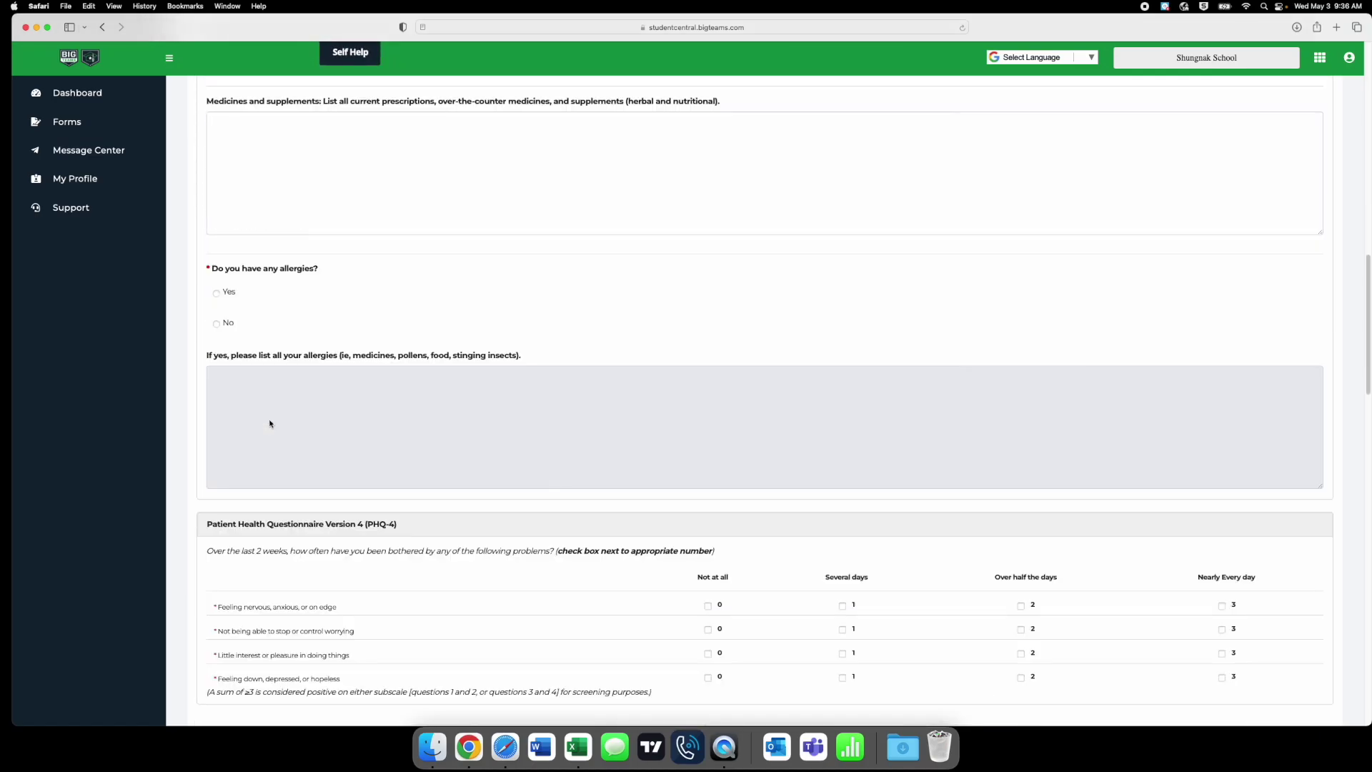
pyautogui.scroll(10, 278, 404)
pyautogui.scroll(15, 279, 405)
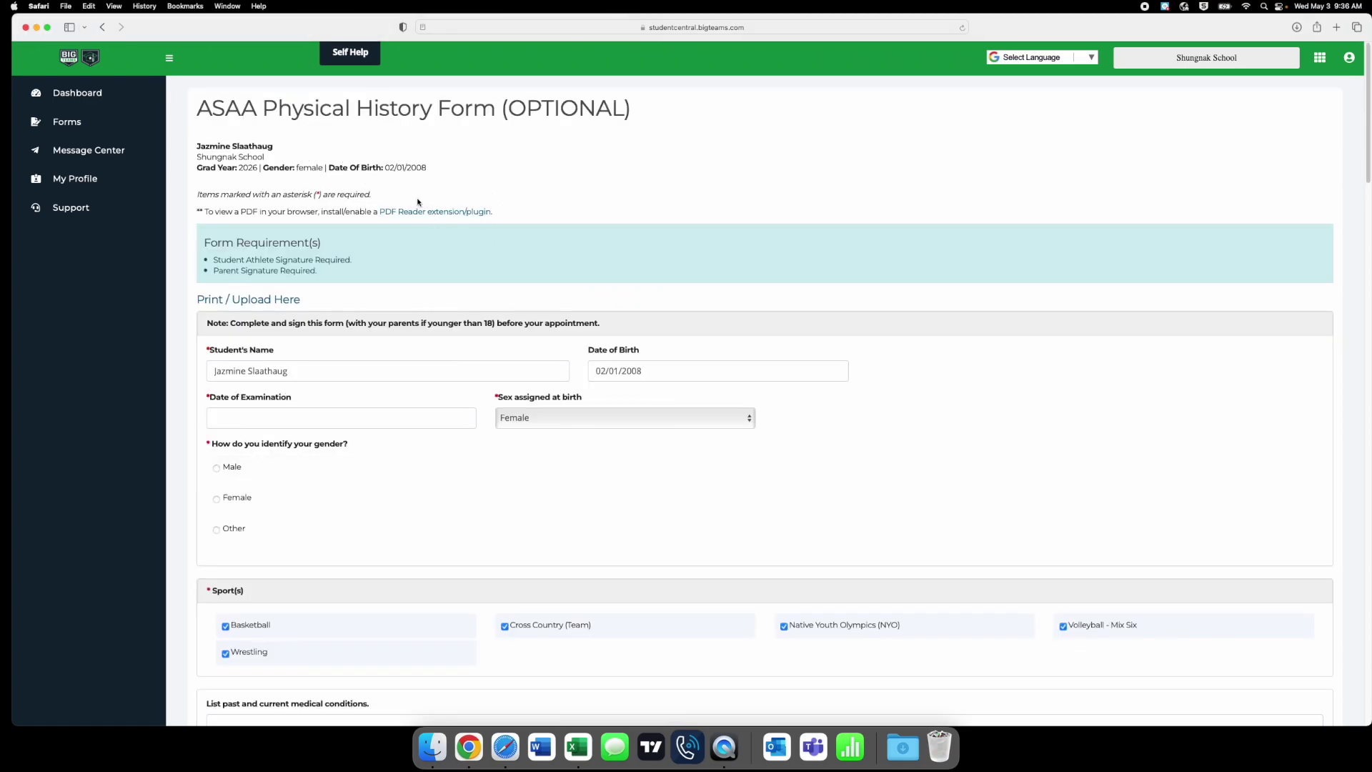
# - Go back to the Athletic Pre-Participation forms list, leaving the history form incomplete
pyautogui.click(102, 27)
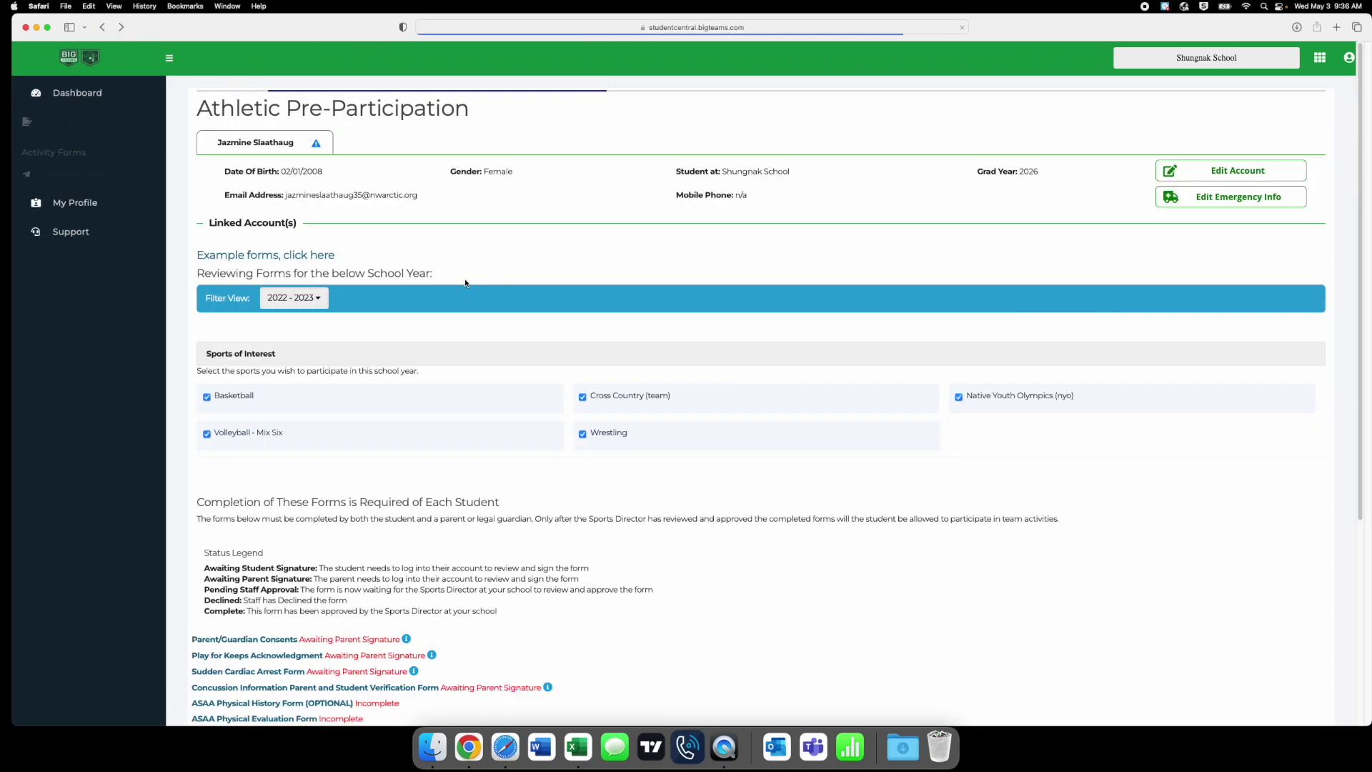
pyautogui.click(837, 181)
pyautogui.scroll(-3, 543, 357)
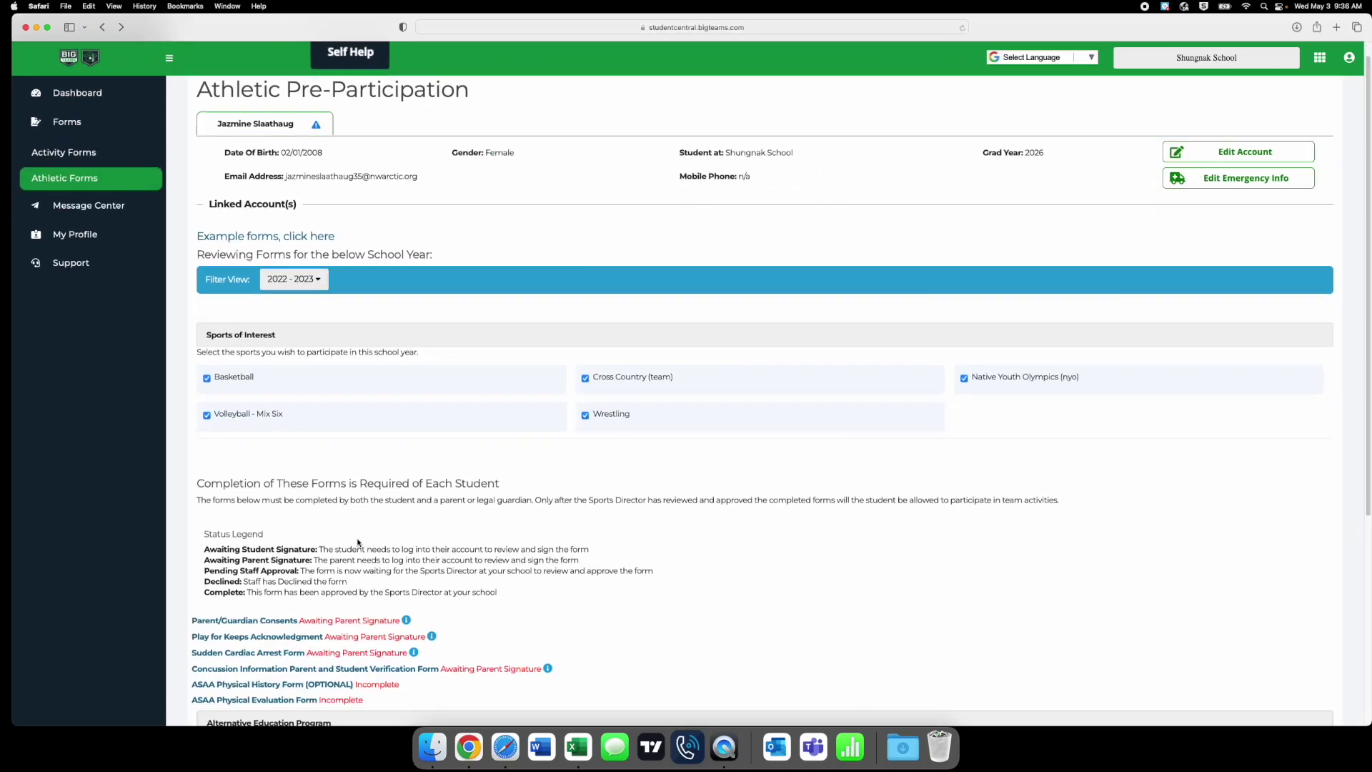
# - Upload Student-Health-Review-Exam.pdf to the ASAA Physical Evaluation Form
pyautogui.click(246, 534)
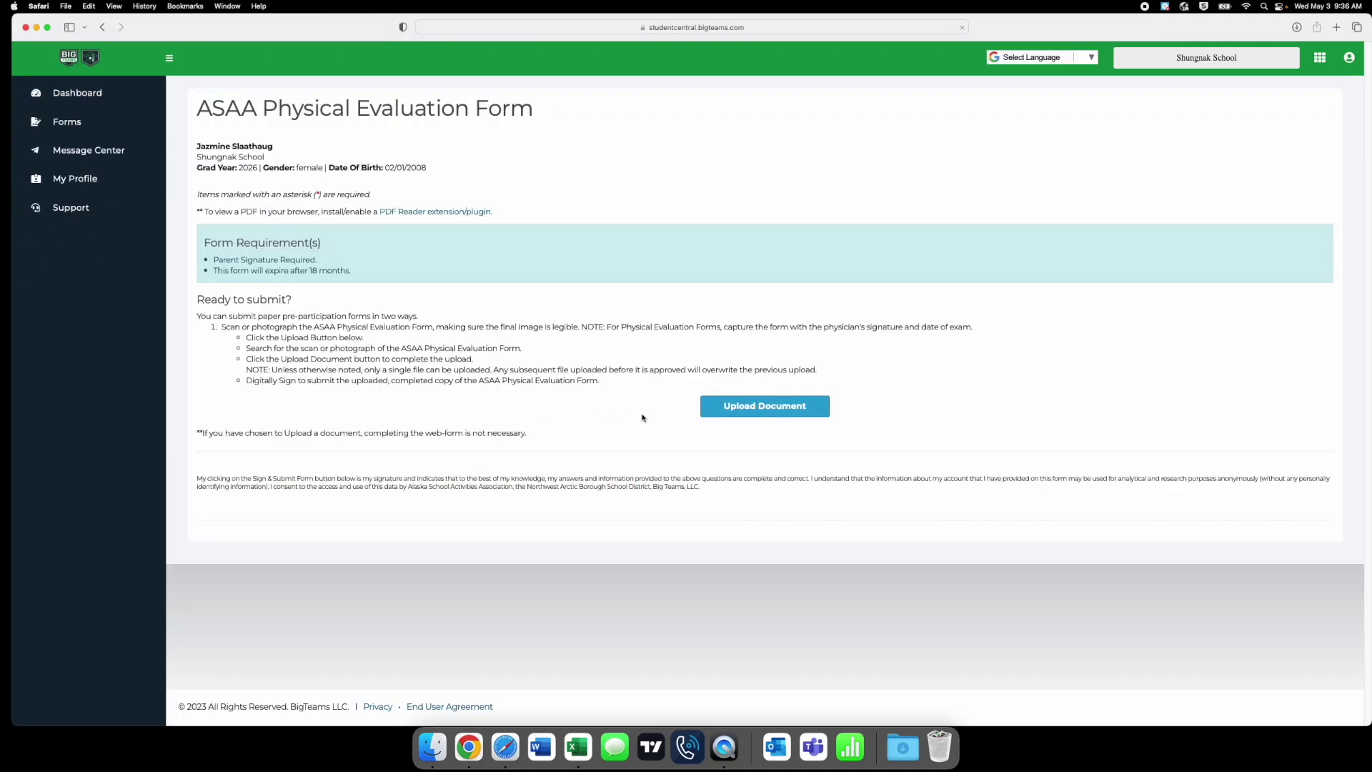
pyautogui.click(759, 414)
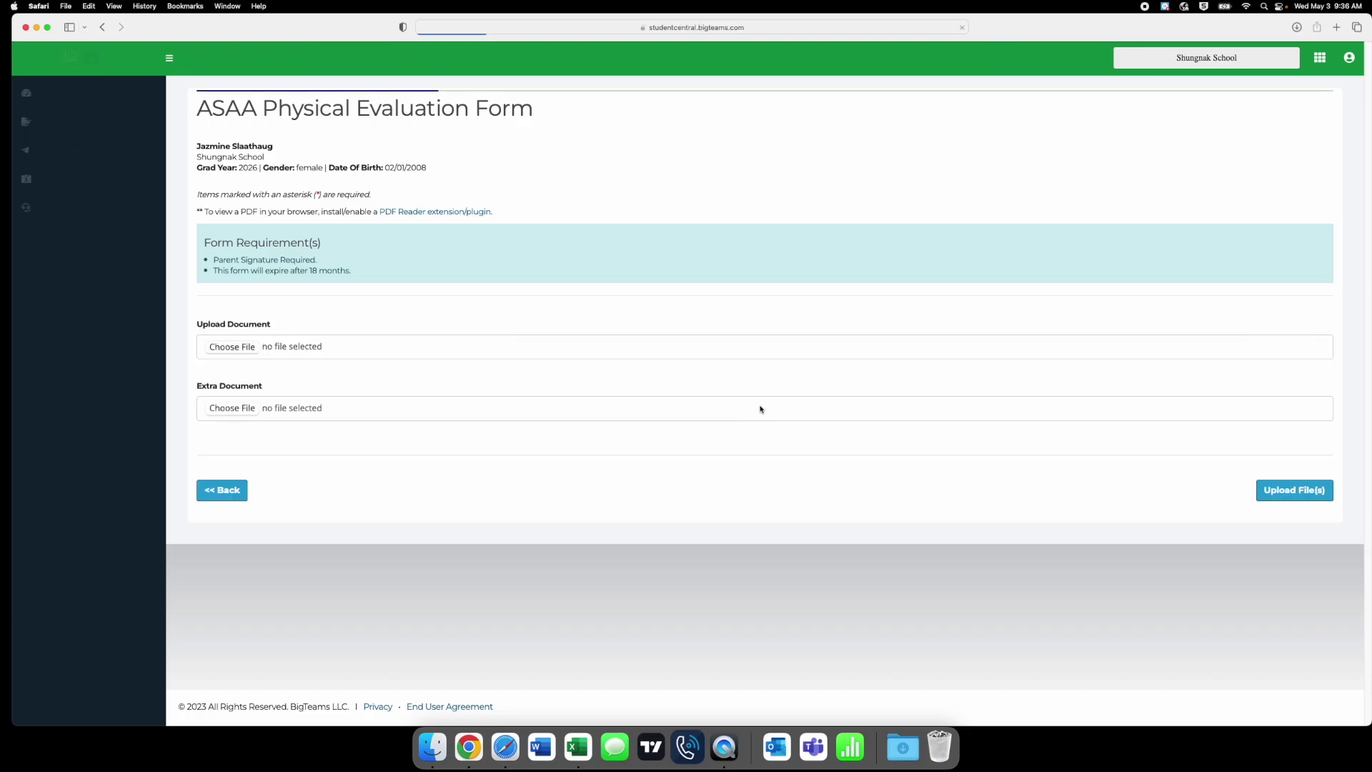
pyautogui.click(241, 349)
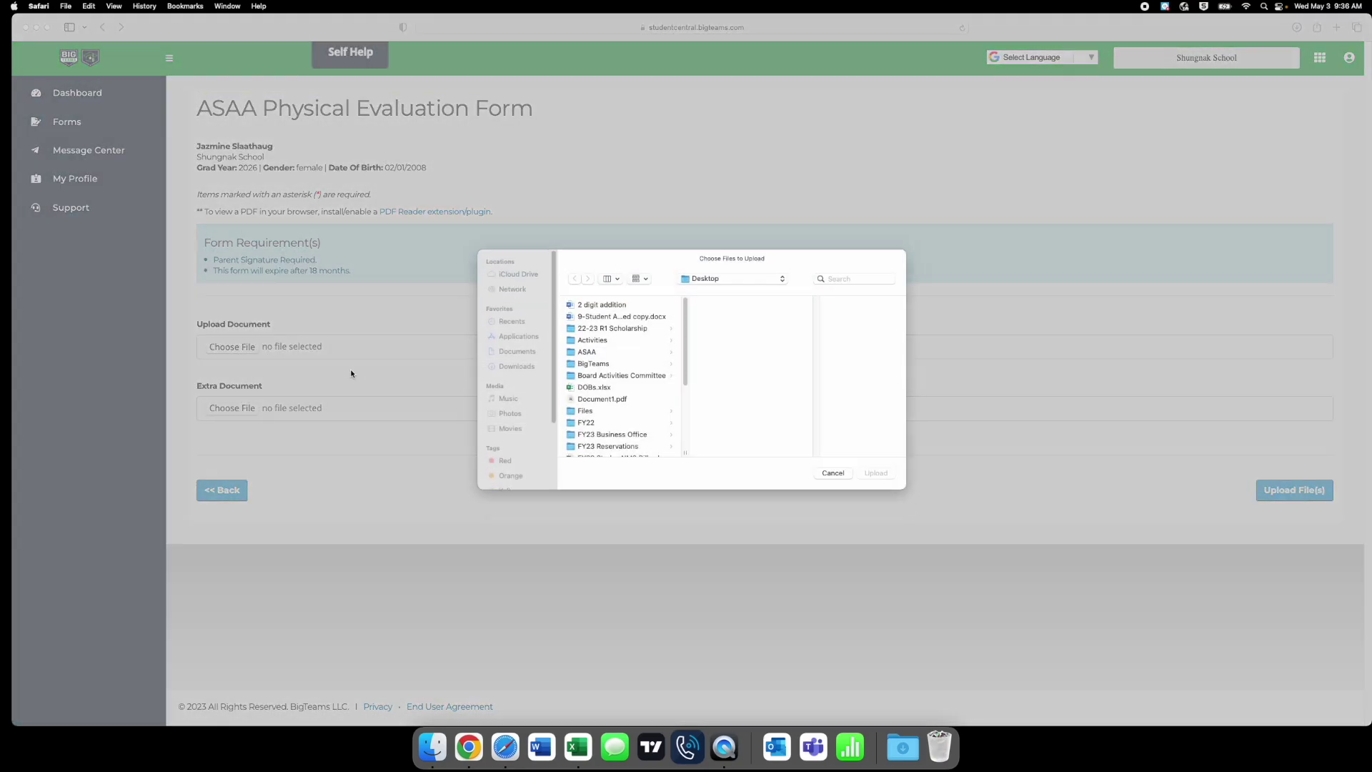
pyautogui.scroll(-5, 615, 386)
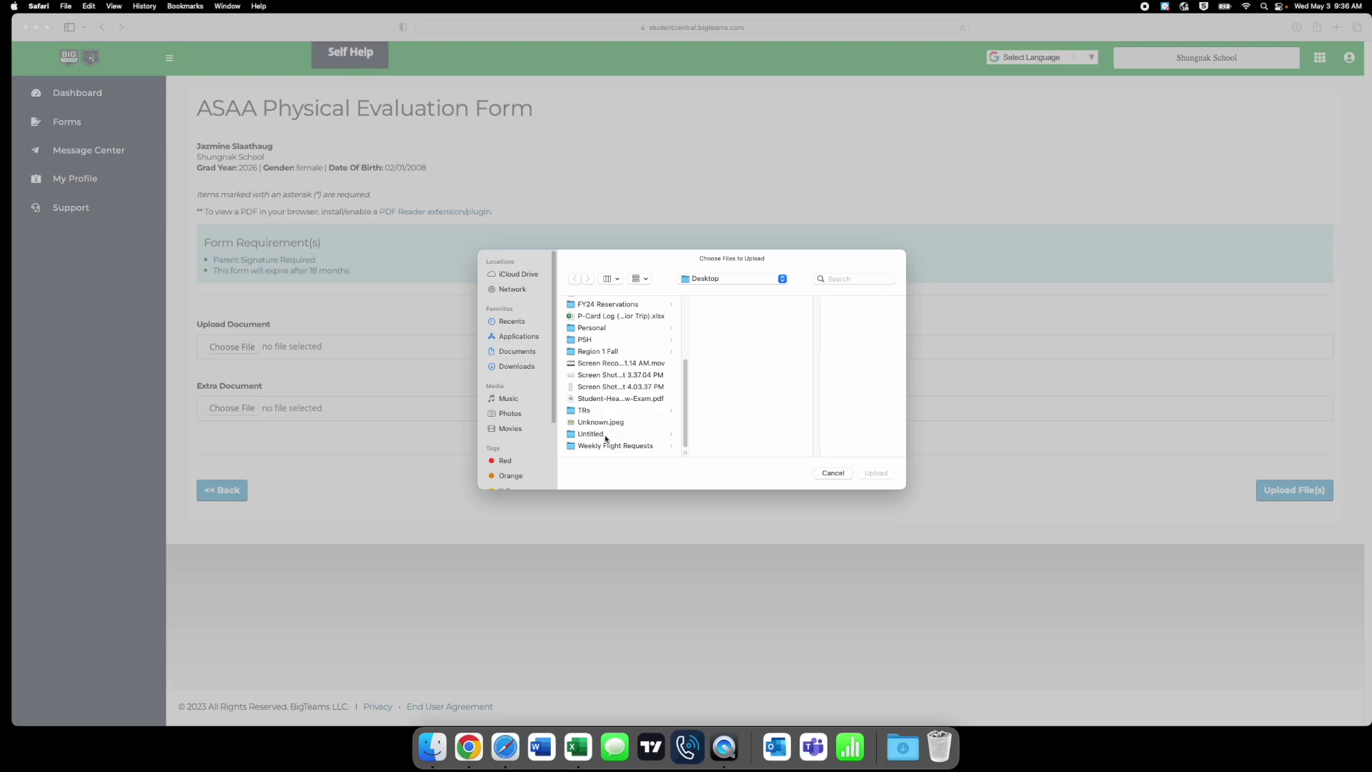
pyautogui.click(604, 399)
pyautogui.click(876, 473)
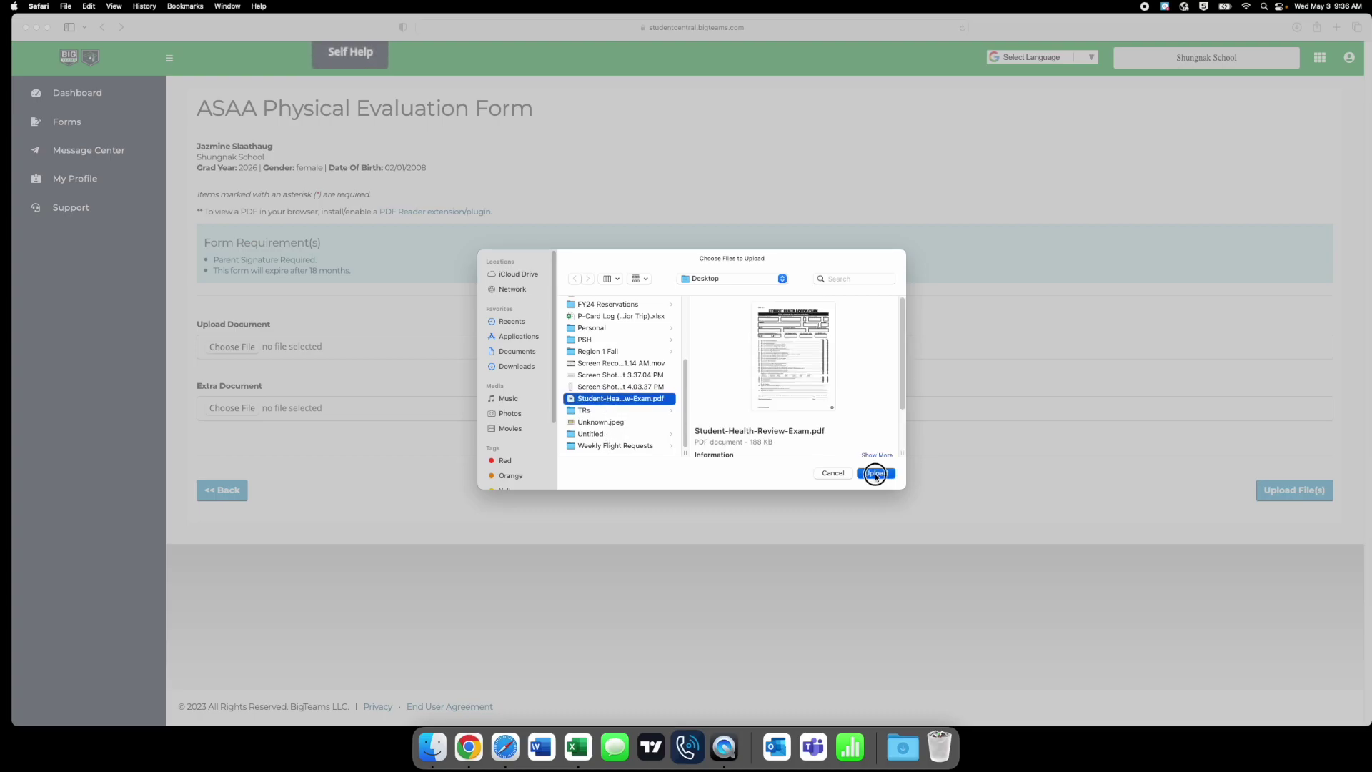
pyautogui.click(1295, 493)
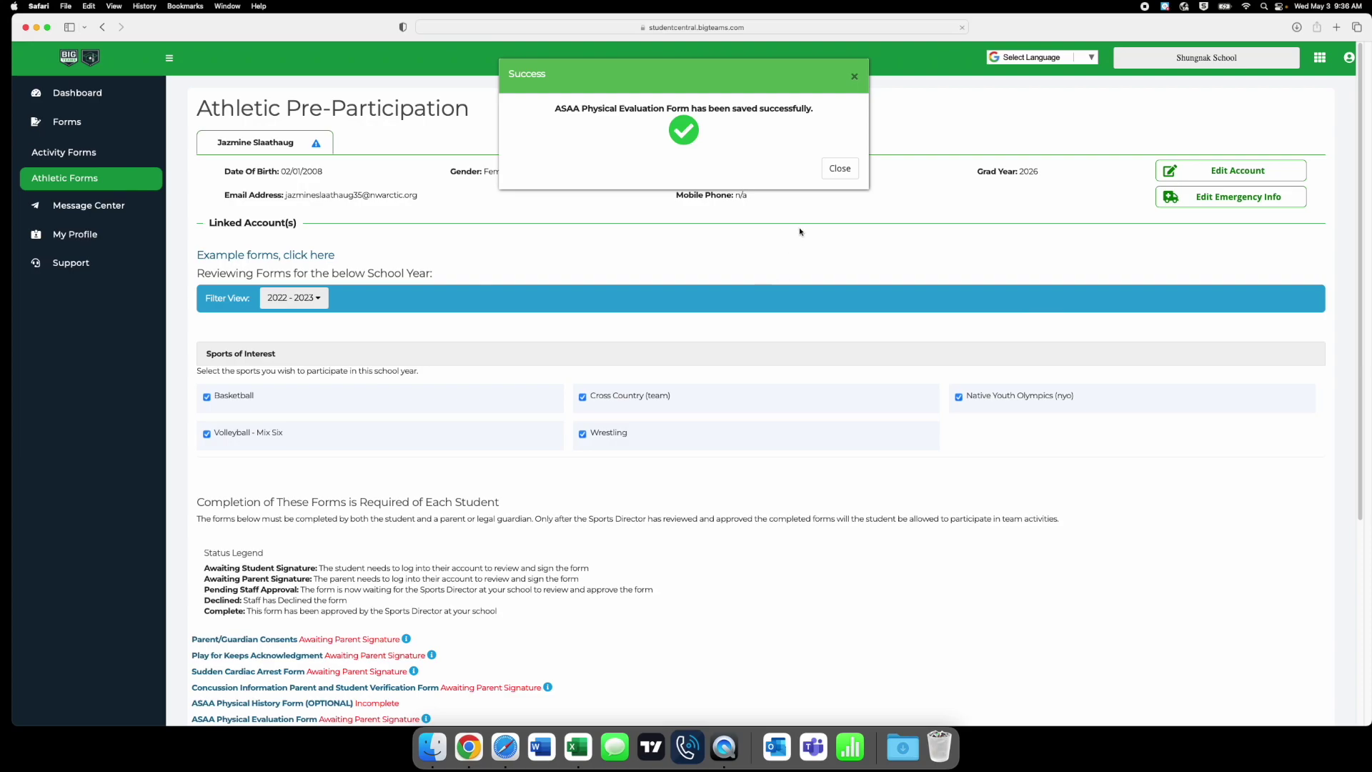
# - Dismiss the upload success message and review each form's status in the list
pyautogui.click(839, 168)
pyautogui.scroll(-1, 480, 474)
pyautogui.scroll(-5, 480, 474)
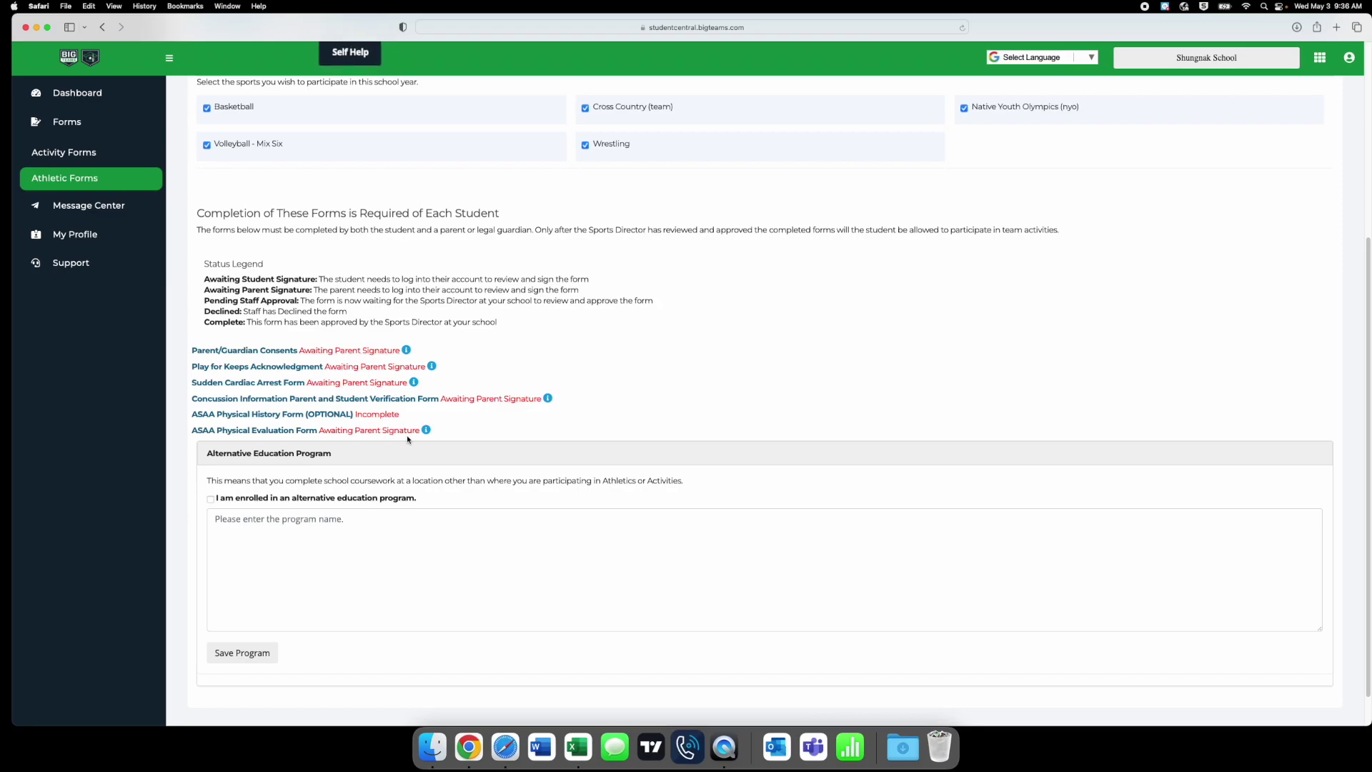
pyautogui.scroll(5, 509, 459)
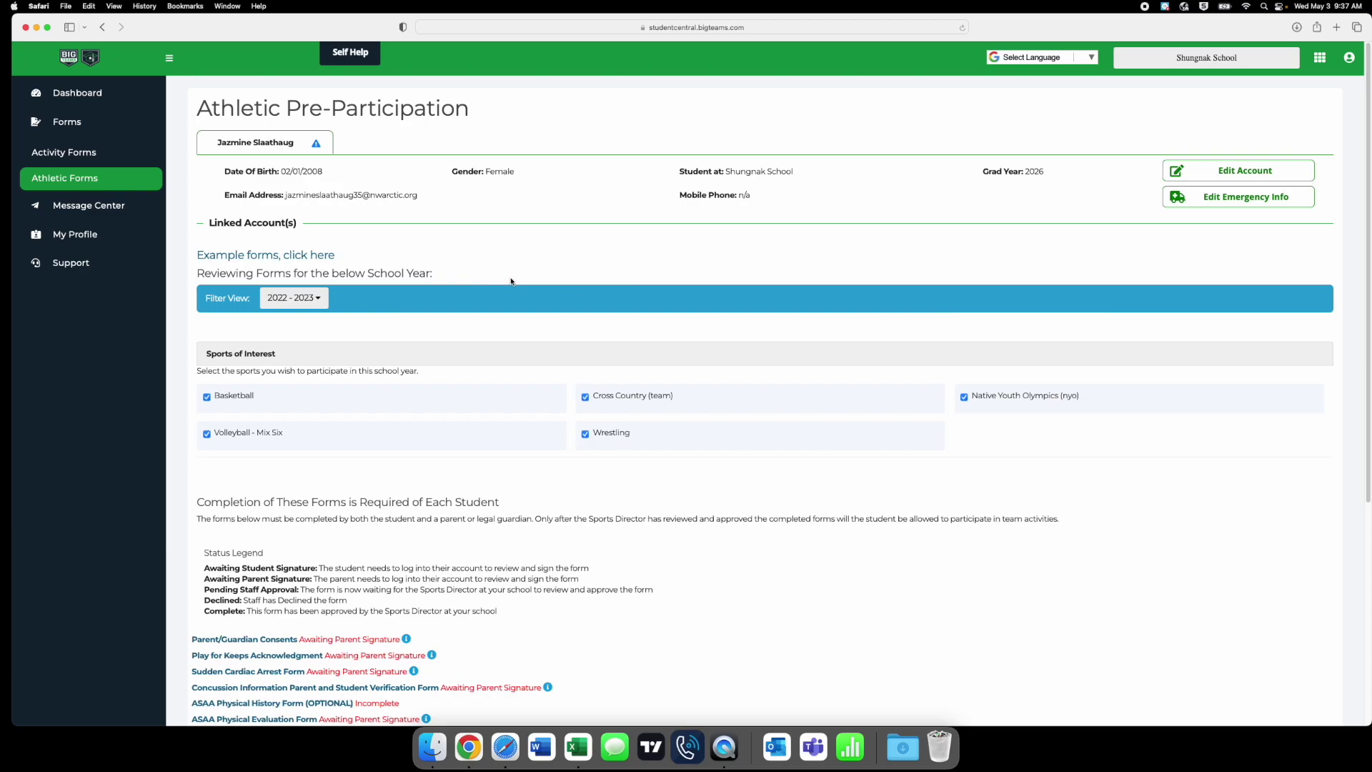
pyautogui.scroll(-1, 505, 313)
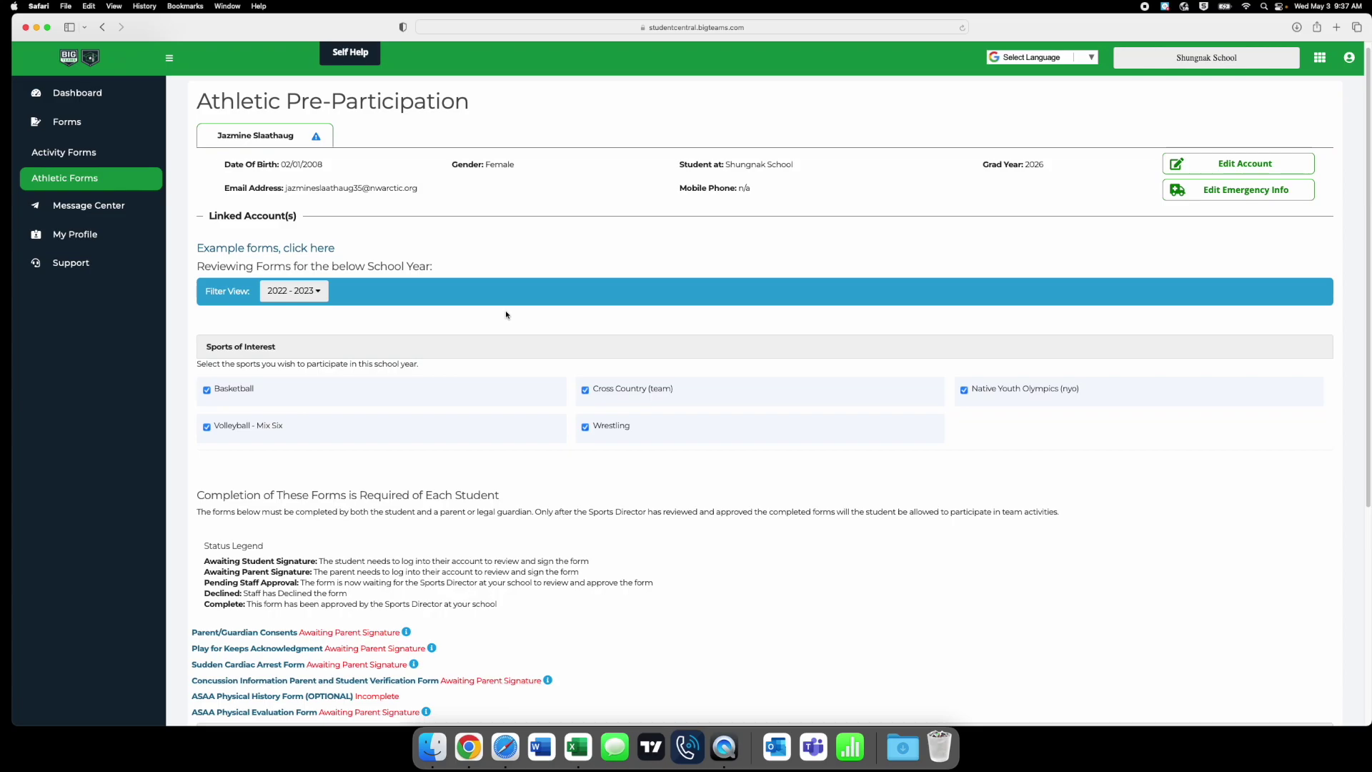